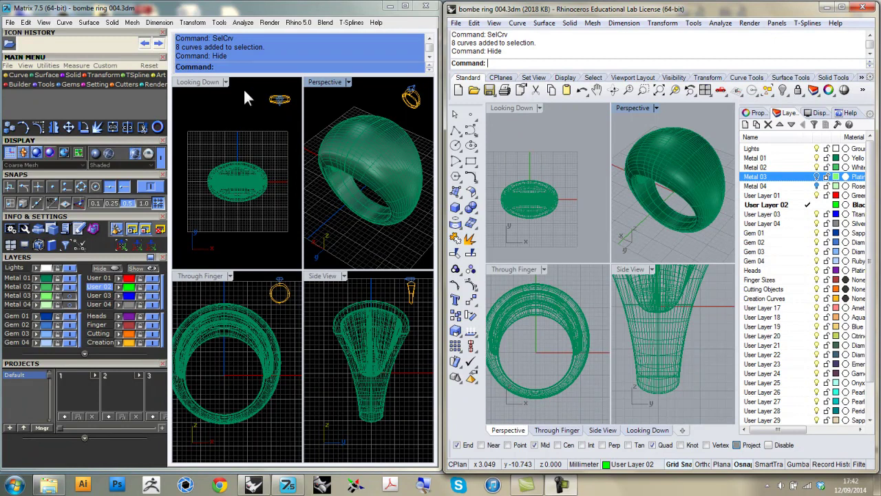
Pan and orbit the ring to inspect its top and underside
{"action": "left_click", "coordinate": [43, 84]}
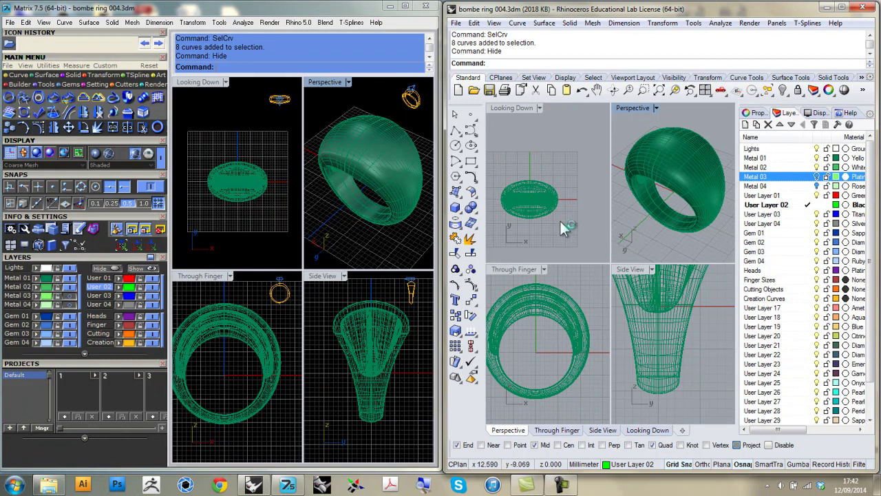
{"action": "right_click_drag", "start_coordinate": [562, 213], "coordinate": [581, 207]}
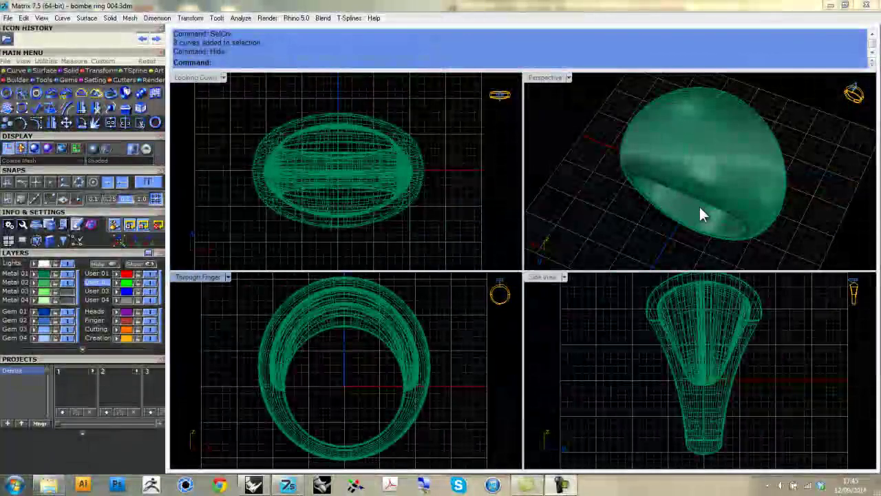
{"action": "right_click_drag", "start_coordinate": [694, 205], "coordinate": [714, 167]}
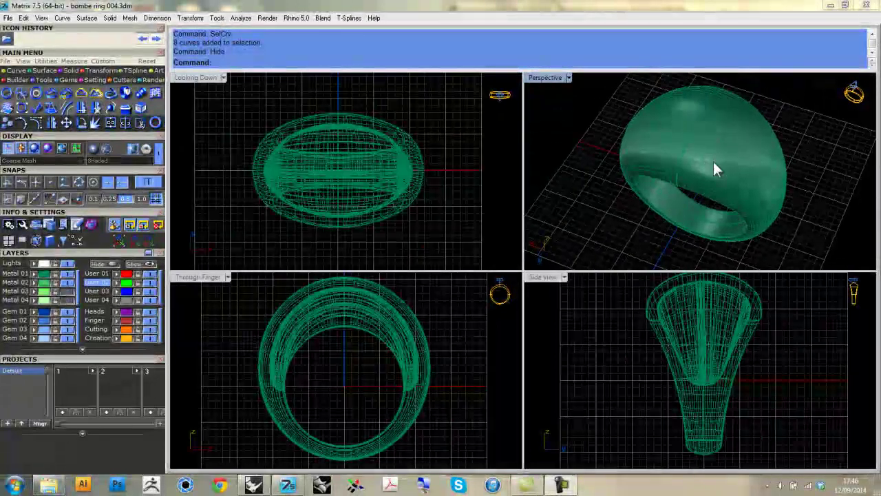
Start Gem On Surface with the ring chosen as the gem surface
{"action": "left_click", "coordinate": [66, 81]}
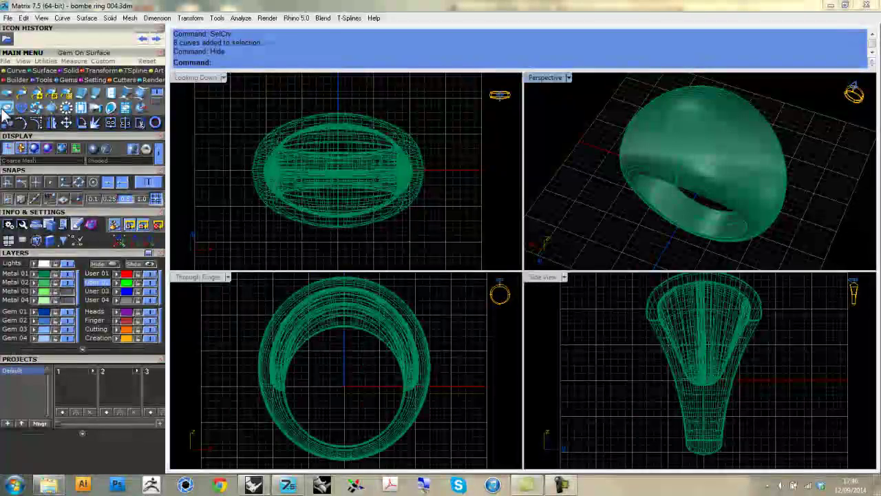
{"action": "left_click", "coordinate": [7, 108]}
{"action": "left_click_drag", "start_coordinate": [98, 446], "coordinate": [87, 245]}
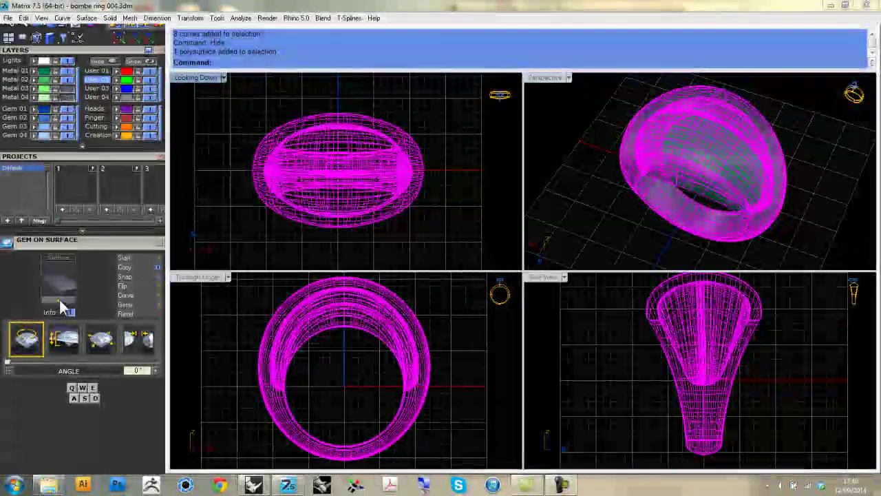
{"action": "left_click", "coordinate": [64, 306]}
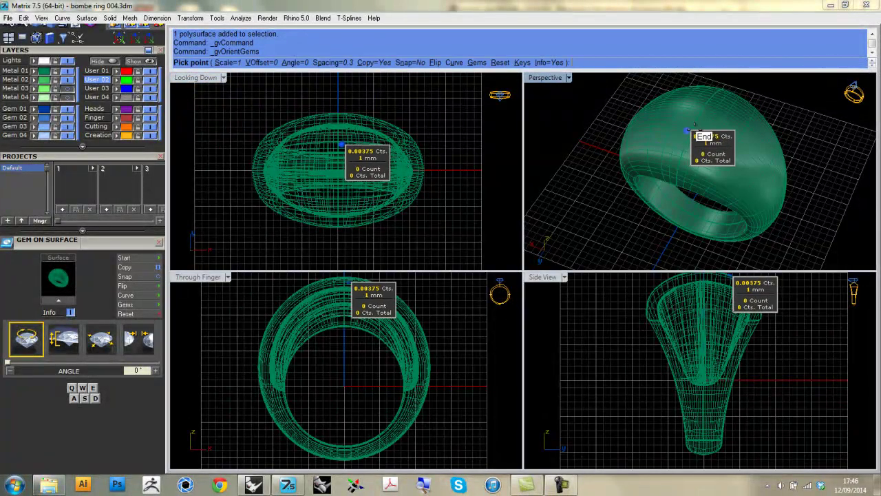
Switch the gem adjustment to Scale mode, enlarging to 150% then back to 100%
{"action": "right_click_drag", "start_coordinate": [689, 128], "coordinate": [672, 120]}
{"action": "scroll", "coordinate": [672, 120], "scroll_direction": "up", "scroll_amount": 6}
{"action": "key", "text": "e"}
{"action": "key", "text": "e"}
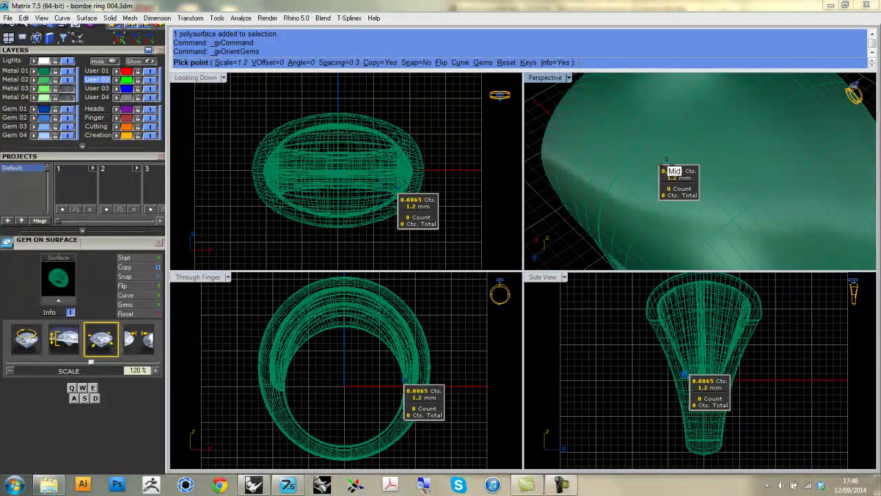
{"action": "key", "text": "e"}
{"action": "key", "text": "e"}
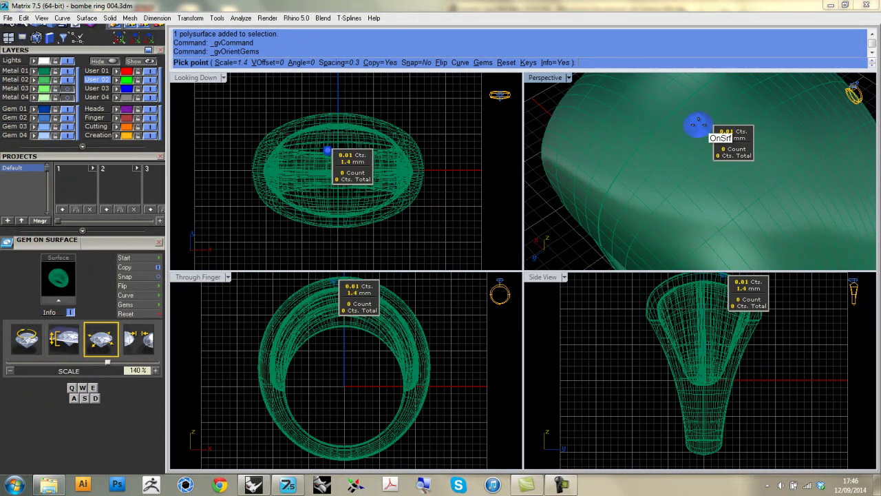
{"action": "key", "text": "d"}
{"action": "key", "text": "d"}
{"action": "key", "text": "d"}
{"action": "key", "text": "d"}
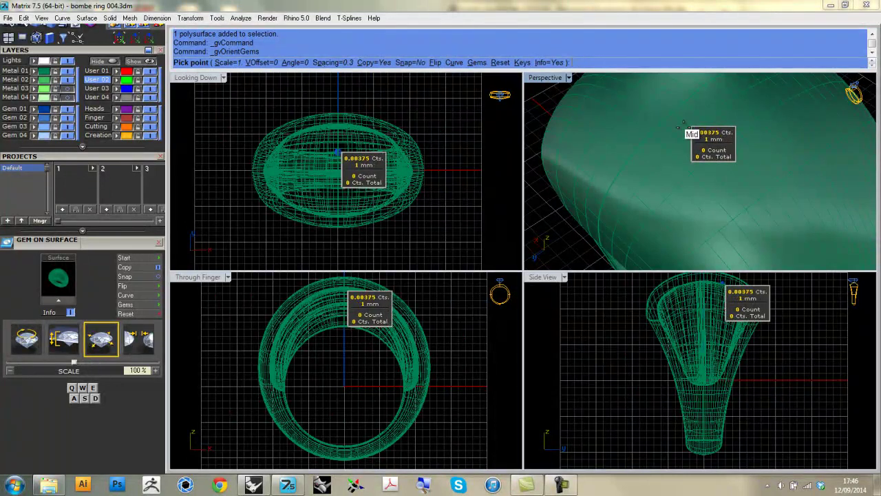
Enlarge the gem to 1.7 mm and place the first five gems on the ring top
{"action": "key", "text": "e"}
{"action": "key", "text": "e"}
{"action": "key", "text": "e"}
{"action": "key", "text": "e"}
{"action": "key", "text": "e"}
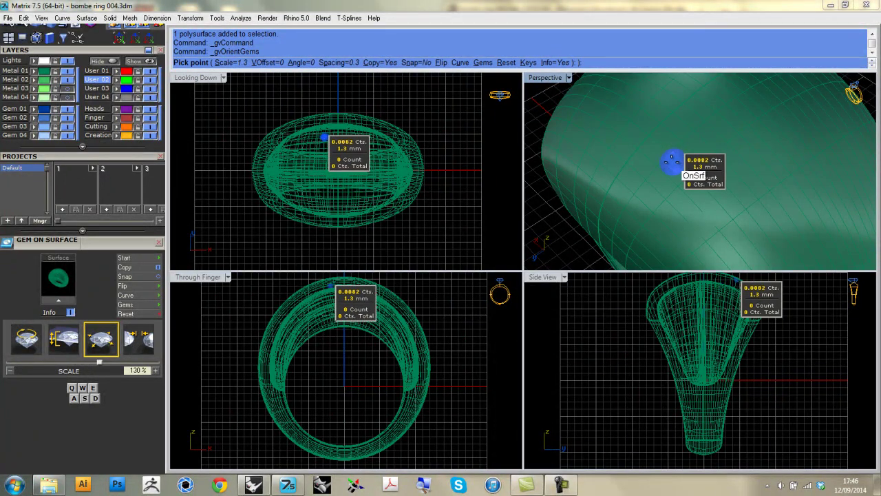
{"action": "key", "text": "e"}
{"action": "key", "text": "e"}
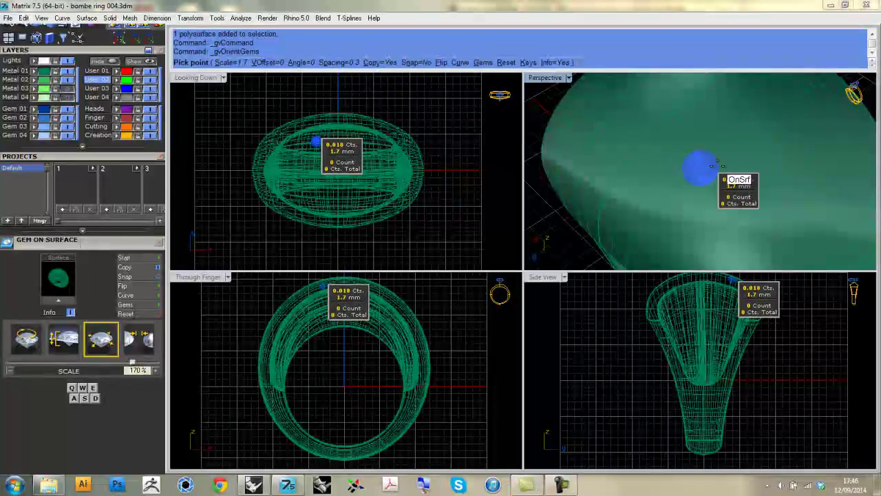
{"action": "right_click_drag", "start_coordinate": [712, 165], "coordinate": [643, 181]}
{"action": "left_click", "coordinate": [577, 192]}
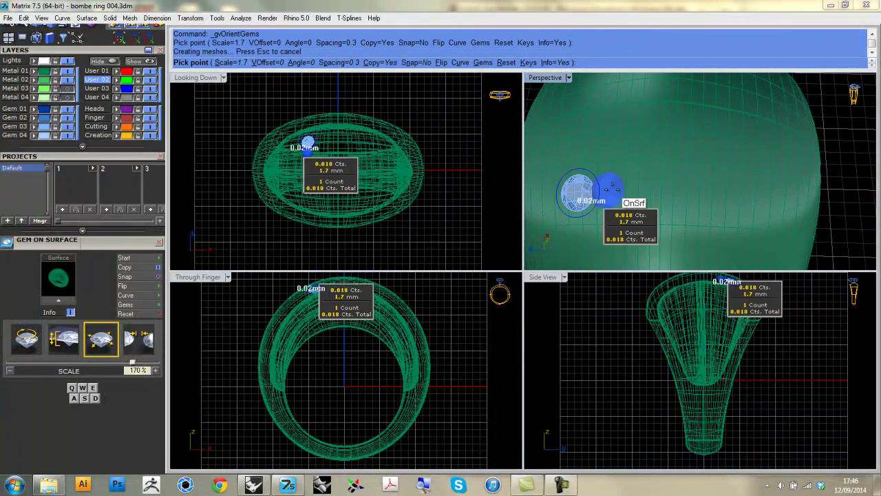
{"action": "scroll", "coordinate": [599, 187], "scroll_direction": "up", "scroll_amount": 5}
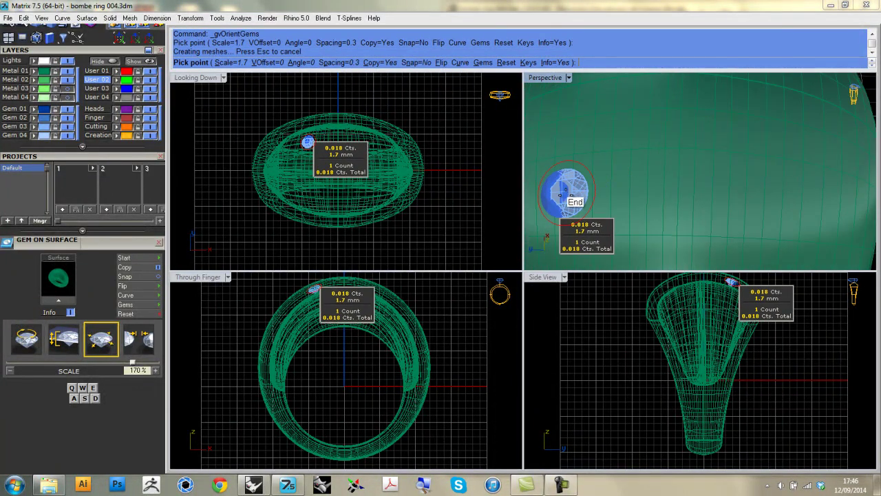
{"action": "left_click", "coordinate": [618, 190]}
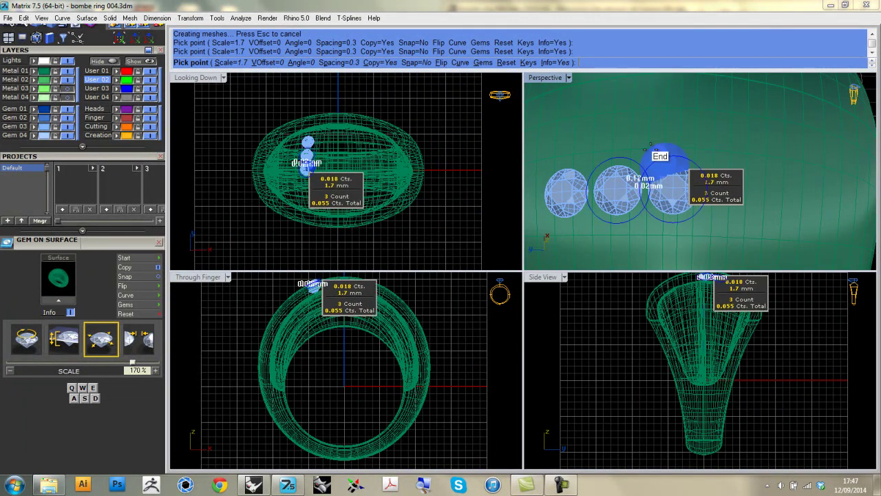
{"action": "left_click", "coordinate": [673, 189]}
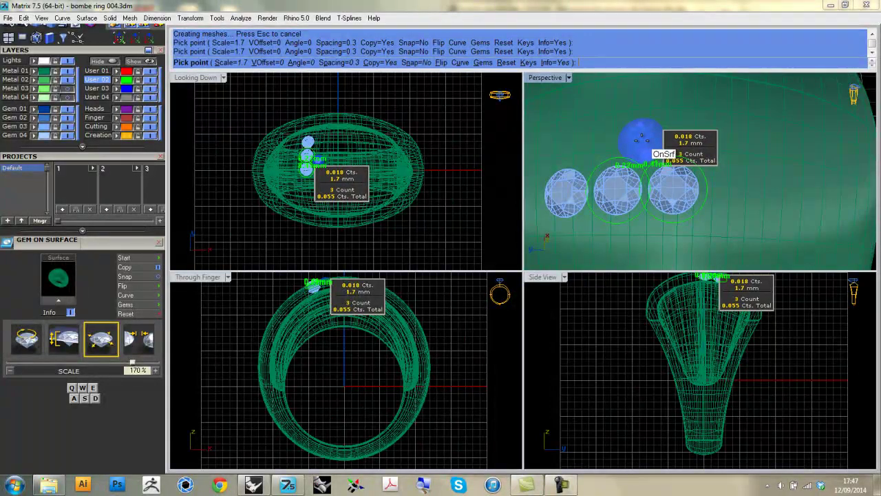
{"action": "left_click", "coordinate": [641, 139]}
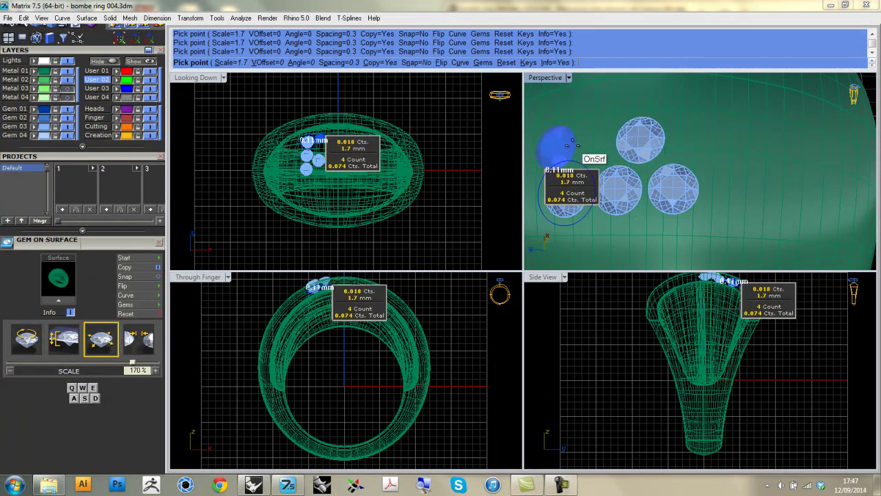
{"action": "left_click", "coordinate": [587, 141]}
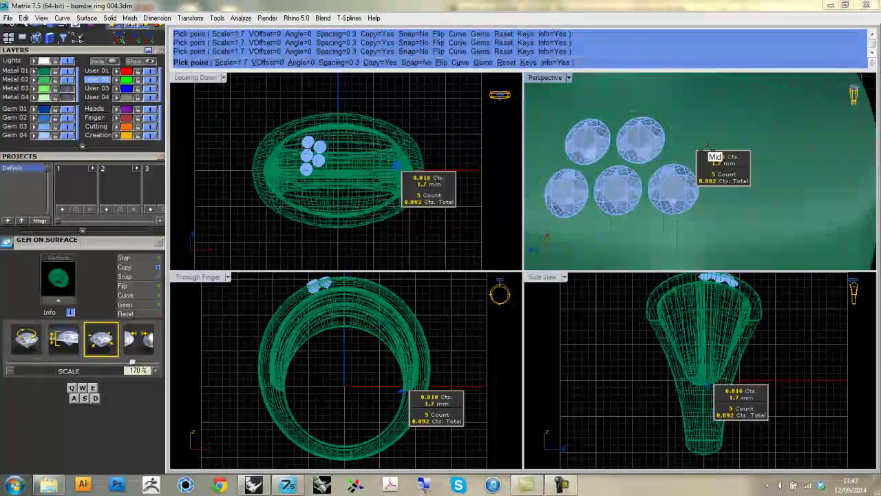
Turn snapping off, add three more gems to complete eight, and finish placement
{"action": "right_click_drag", "start_coordinate": [692, 131], "coordinate": [656, 167]}
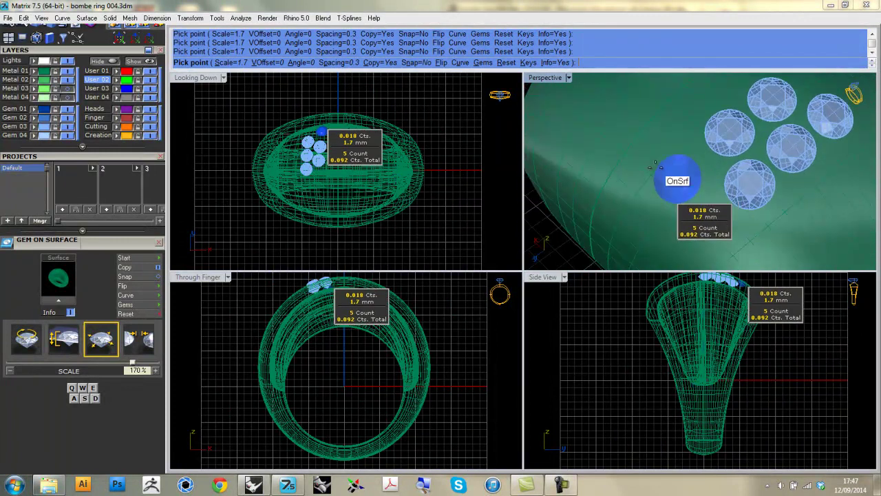
{"action": "scroll", "coordinate": [40, 79], "scroll_direction": "up", "scroll_amount": 5}
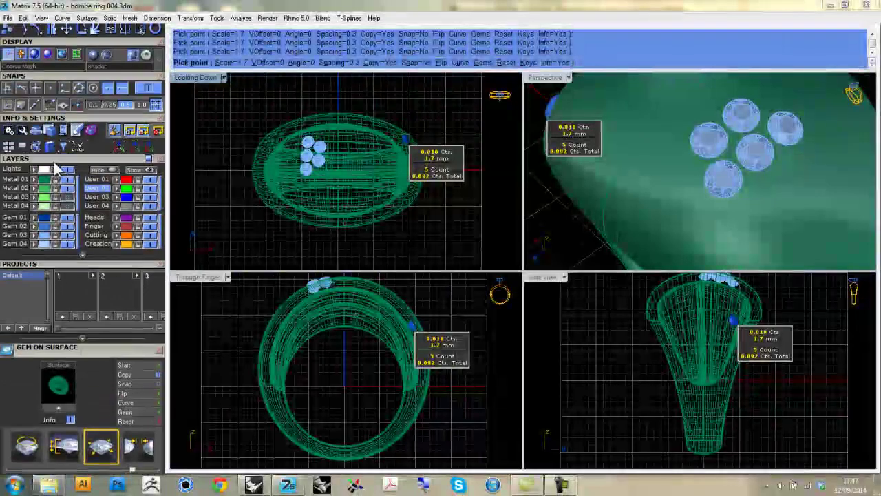
{"action": "left_click", "coordinate": [152, 97]}
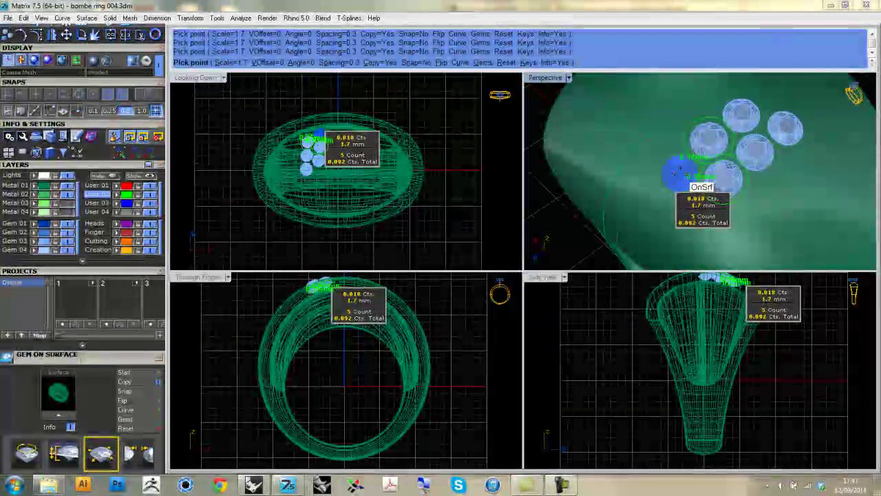
{"action": "left_click", "coordinate": [681, 171]}
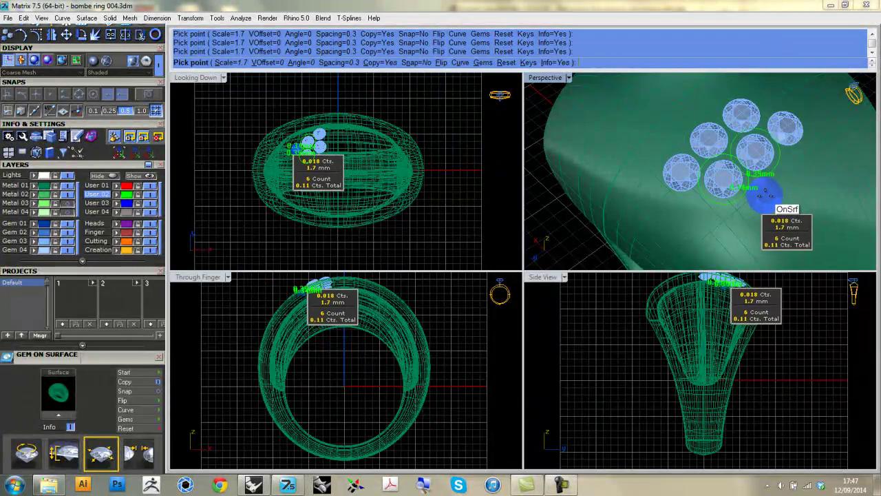
{"action": "left_click", "coordinate": [766, 195]}
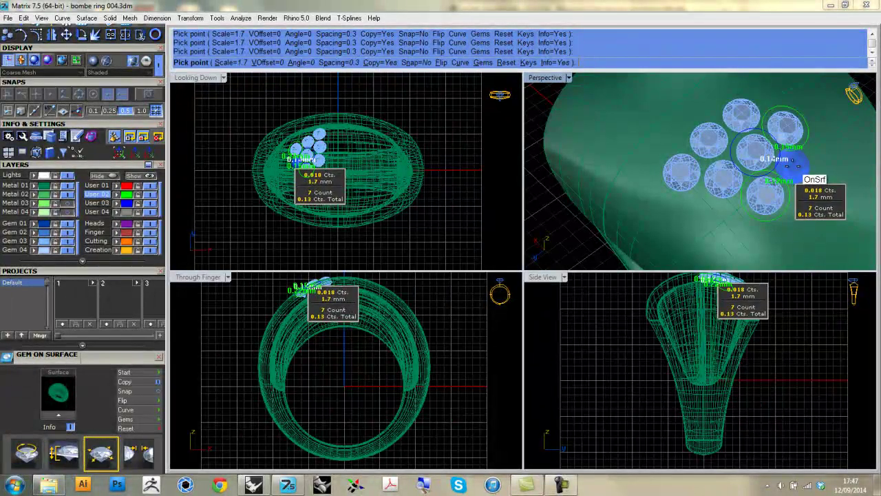
{"action": "left_click", "coordinate": [792, 165]}
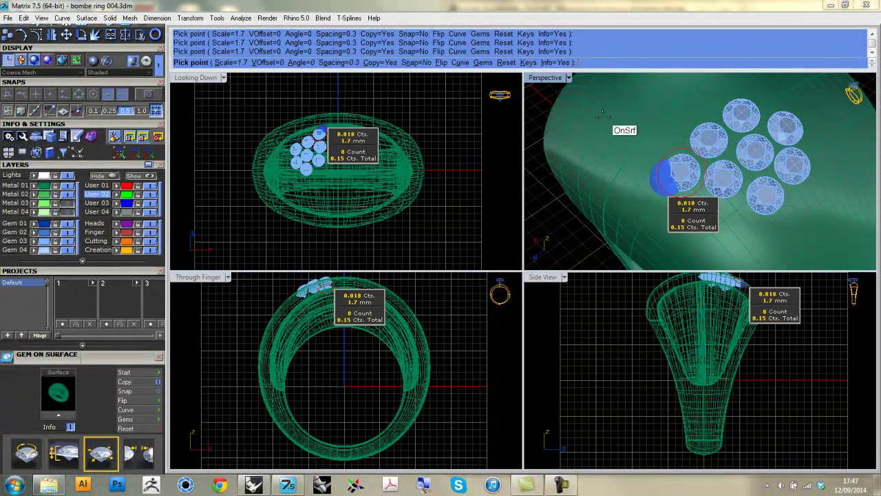
{"action": "right_click", "coordinate": [634, 143]}
{"action": "right_click_drag", "start_coordinate": [669, 169], "coordinate": [685, 155]}
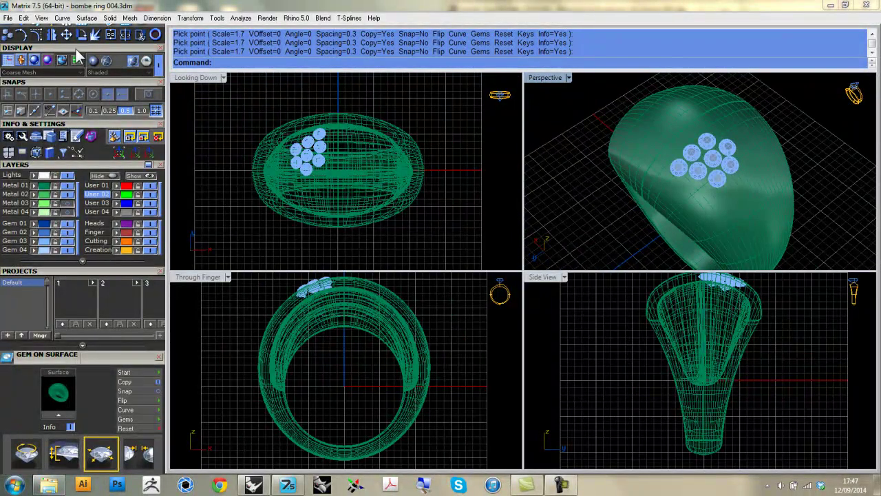
Start Prong On Surface from the Setting > Prong Builder tools
{"action": "scroll", "coordinate": [28, 69], "scroll_direction": "up", "scroll_amount": 4}
{"action": "scroll", "coordinate": [679, 165], "scroll_direction": "up", "scroll_amount": 5}
{"action": "left_click", "coordinate": [41, 121]}
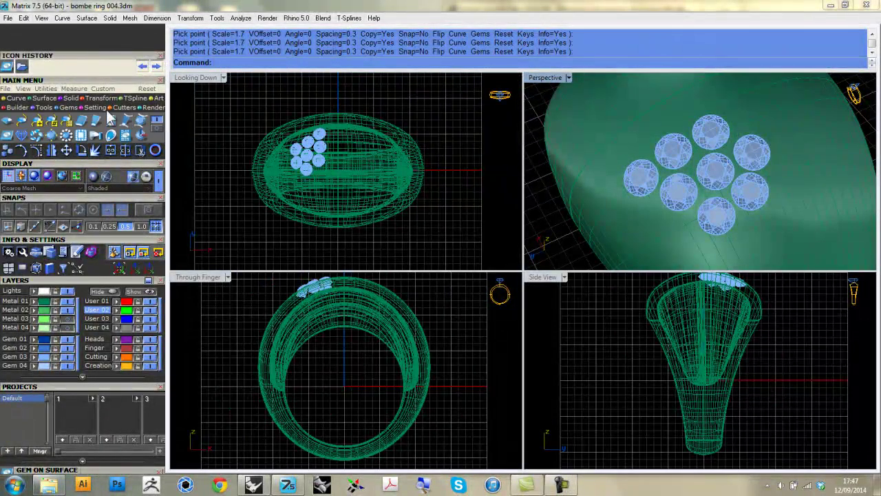
{"action": "left_click", "coordinate": [96, 120]}
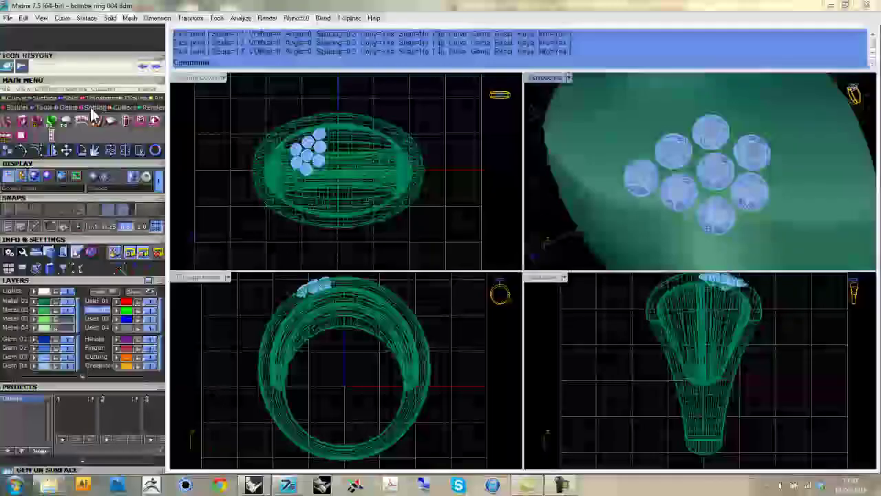
{"action": "left_click", "coordinate": [141, 122]}
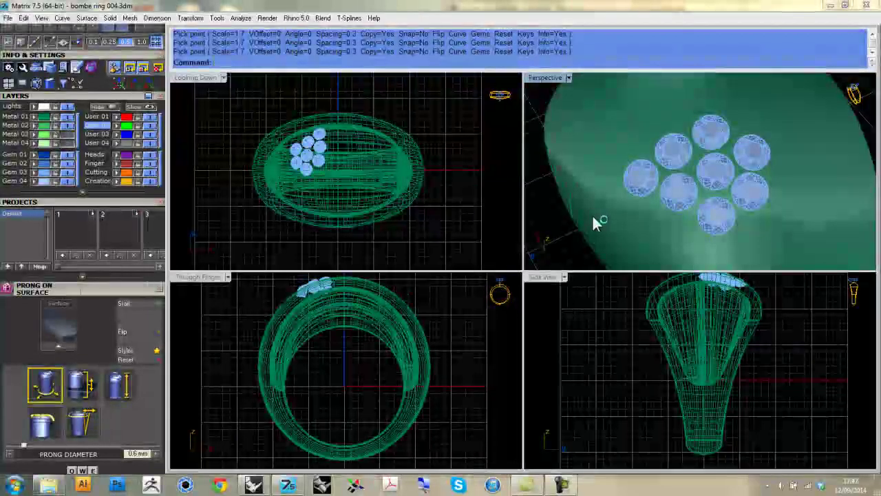
Set the ring as the prong surface and flip the prong direction
{"action": "left_click", "coordinate": [595, 214]}
{"action": "left_click", "coordinate": [51, 355]}
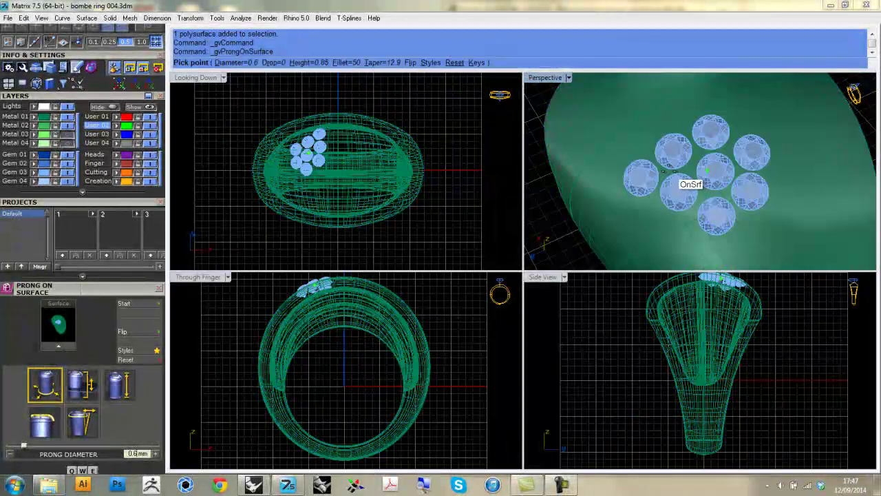
{"action": "mouse_move", "coordinate": [647, 188]}
{"action": "right_mouse_down"}
{"action": "mouse_move", "coordinate": [689, 183]}
{"action": "mouse_move", "coordinate": [657, 179]}
{"action": "mouse_move", "coordinate": [652, 163]}
{"action": "right_mouse_up"}
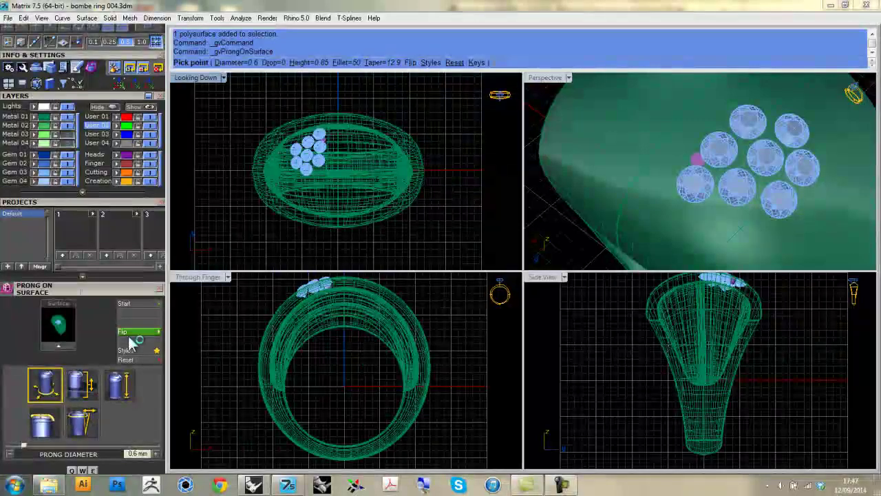
{"action": "left_click", "coordinate": [137, 339]}
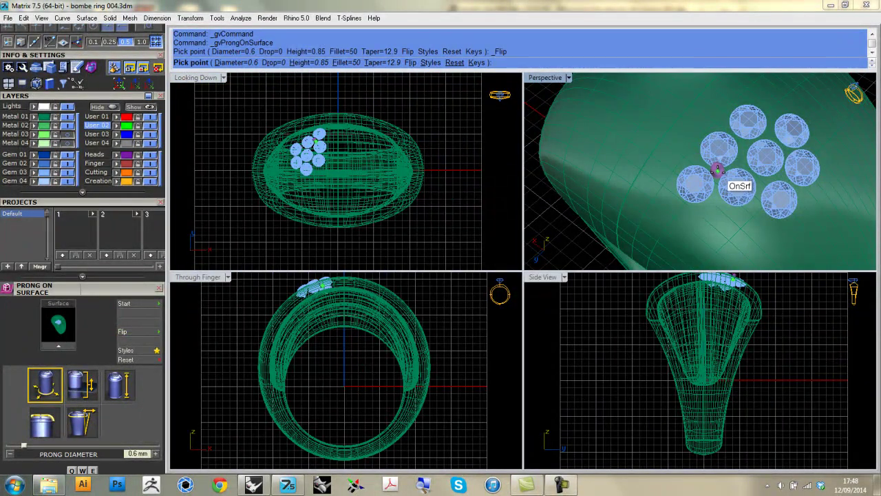
{"action": "mouse_move", "coordinate": [651, 200]}
{"action": "right_mouse_down"}
{"action": "mouse_move", "coordinate": [689, 141]}
{"action": "mouse_move", "coordinate": [586, 173]}
{"action": "right_mouse_up"}
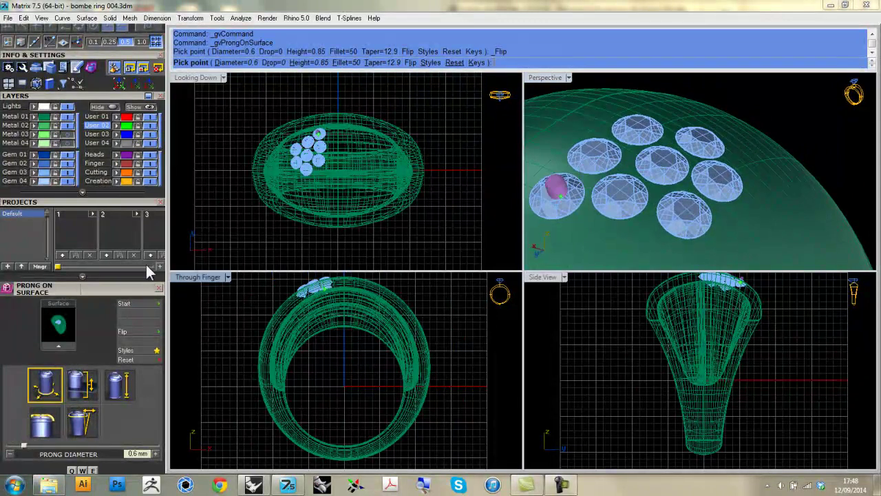
Keep the 0.6 mm prong diameter and lower the claw height to 0.57 mm
{"action": "scroll", "coordinate": [109, 282], "scroll_direction": "down", "scroll_amount": 3}
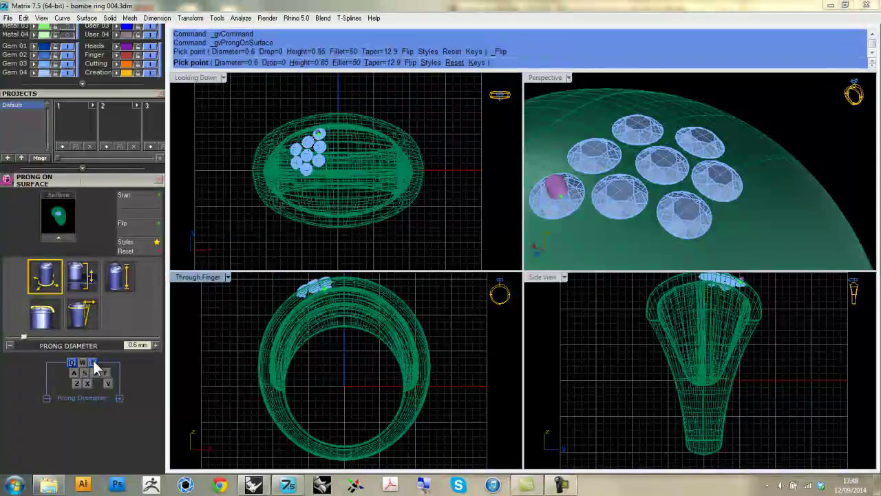
{"action": "left_click", "coordinate": [95, 364]}
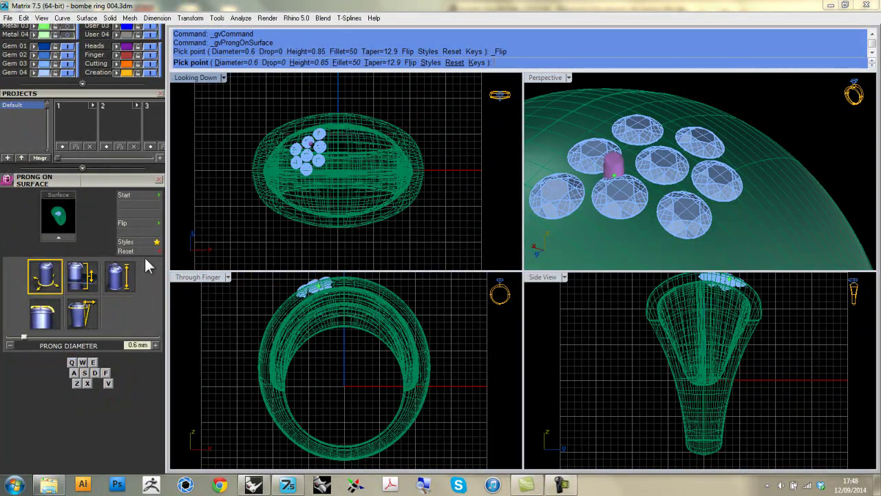
{"action": "left_click", "coordinate": [116, 279]}
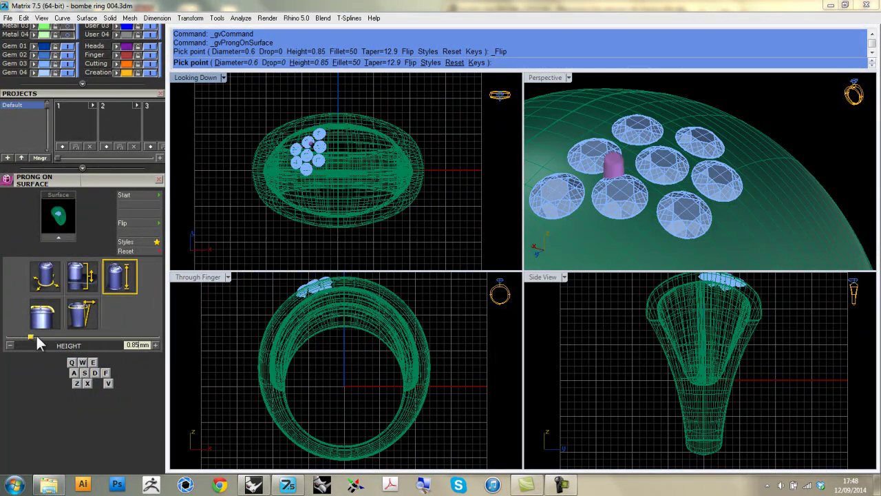
{"action": "left_click_drag", "start_coordinate": [34, 338], "coordinate": [21, 338]}
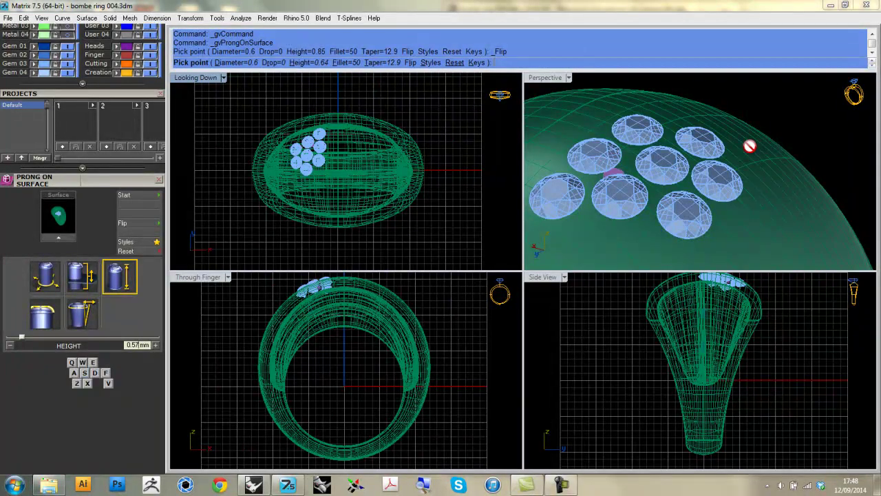
Place six claws in the gaps between neighbouring pavé stones
{"action": "left_click", "coordinate": [632, 146]}
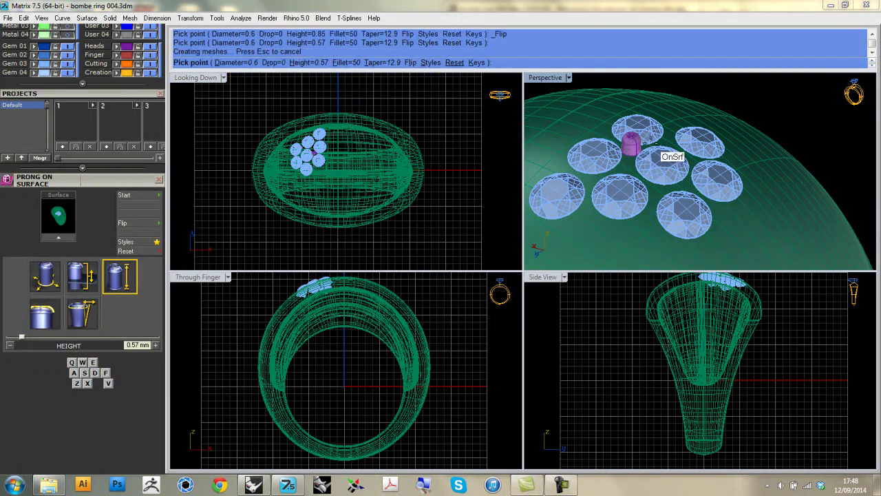
{"action": "left_click", "coordinate": [665, 138]}
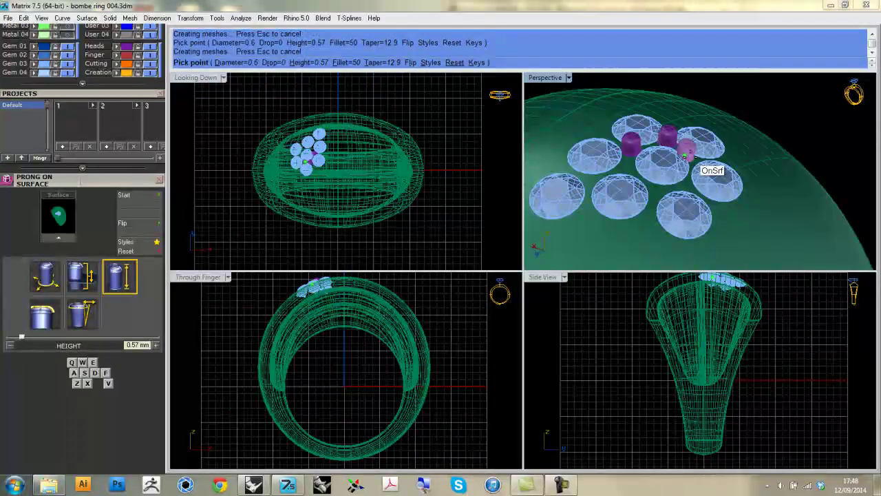
{"action": "left_click", "coordinate": [658, 188]}
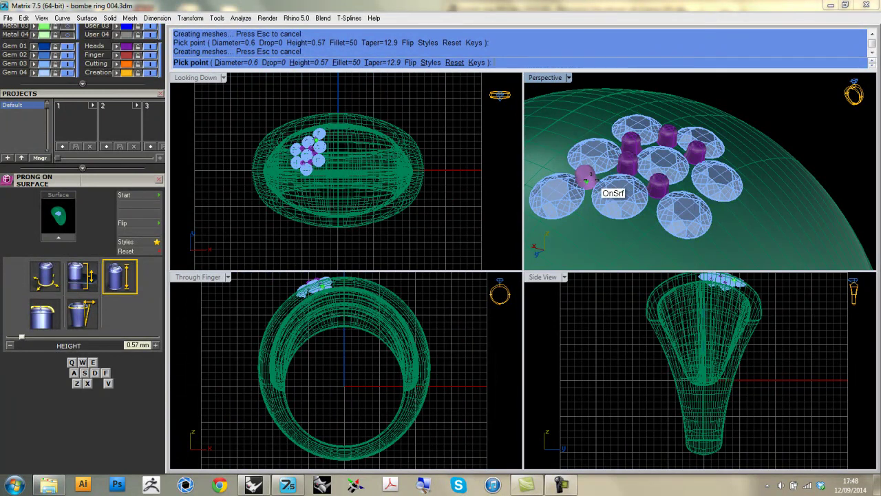
{"action": "left_click", "coordinate": [586, 180]}
{"action": "left_click", "coordinate": [689, 182]}
{"action": "left_click", "coordinate": [697, 238]}
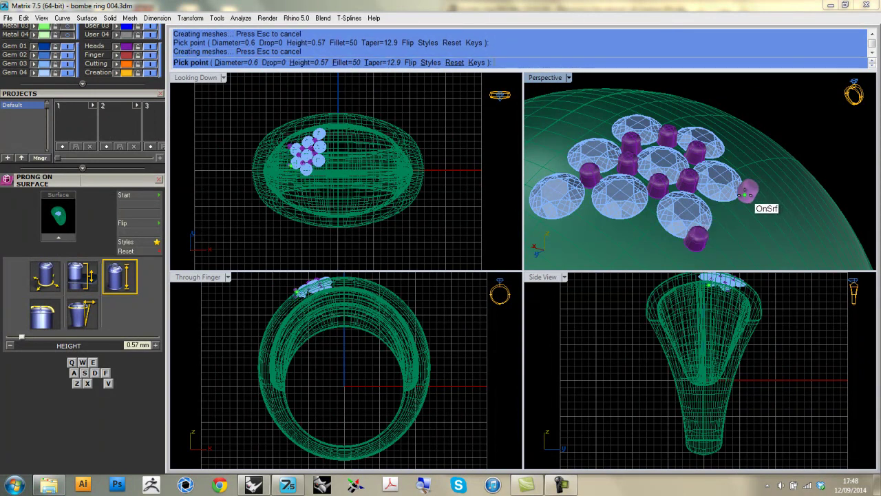
Add six more claws around the cluster's edges and remaining gaps, then finish
{"action": "left_click", "coordinate": [747, 194]}
{"action": "left_click", "coordinate": [727, 135]}
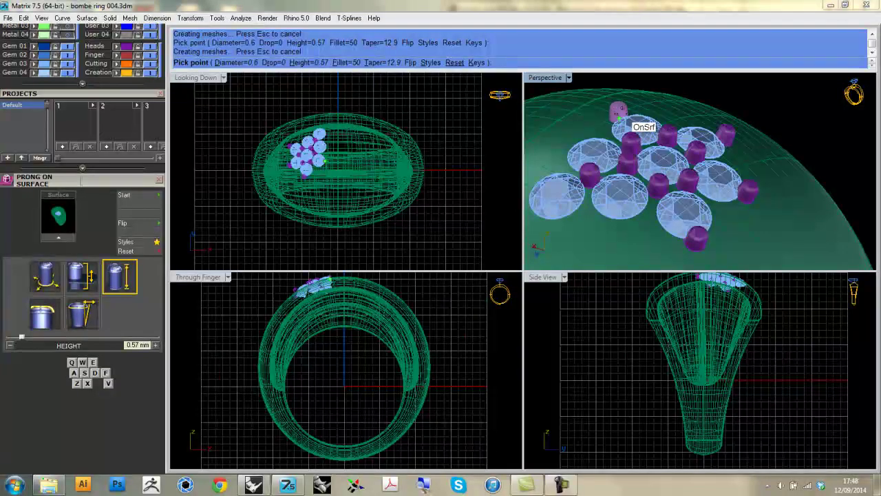
{"action": "left_click", "coordinate": [619, 116]}
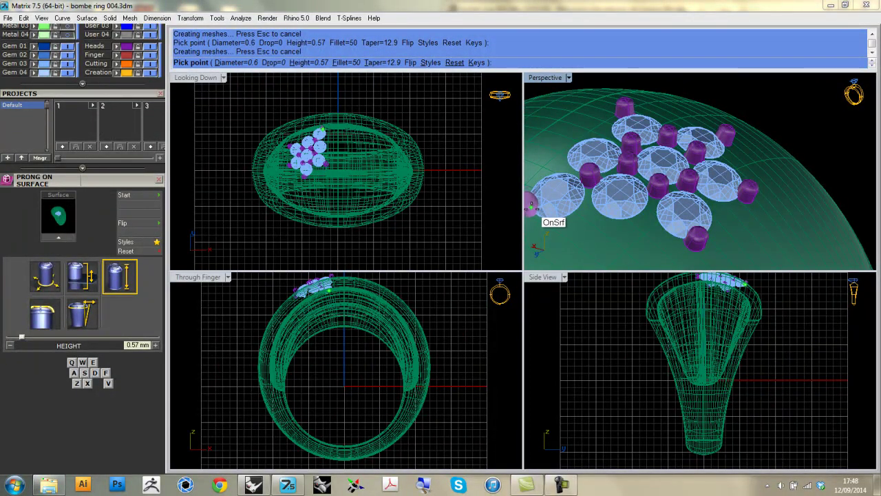
{"action": "left_click", "coordinate": [532, 207]}
{"action": "left_click", "coordinate": [566, 139]}
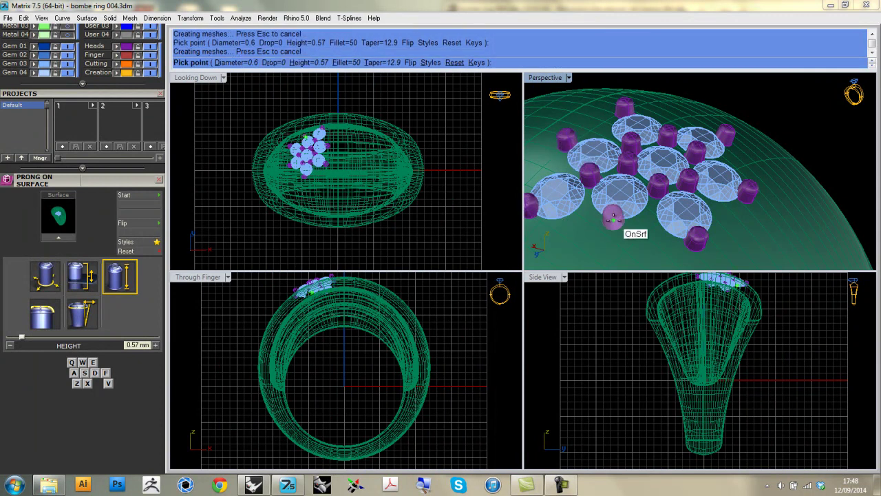
{"action": "left_click", "coordinate": [612, 217]}
{"action": "right_click_drag", "start_coordinate": [727, 199], "coordinate": [714, 172]}
{"action": "key", "text": "Return"}
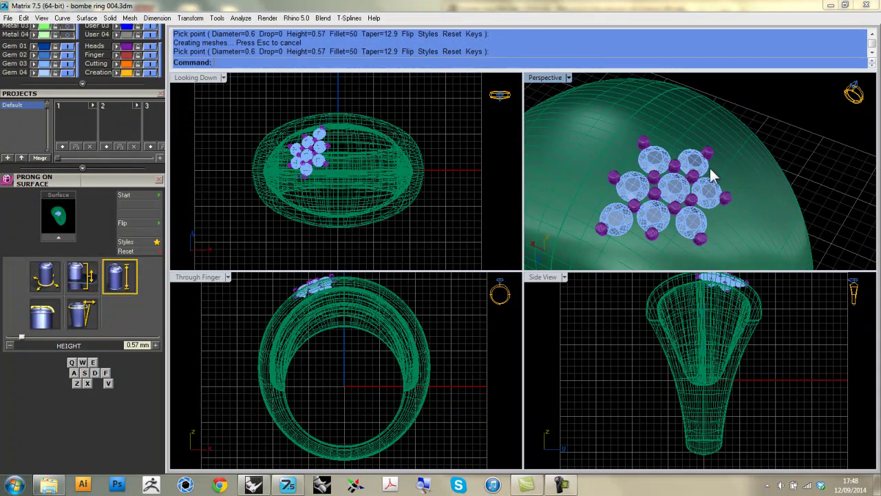
Orbit onto the stone cluster and bring up the cutter tools
{"action": "right_click_drag", "start_coordinate": [620, 147], "coordinate": [597, 173]}
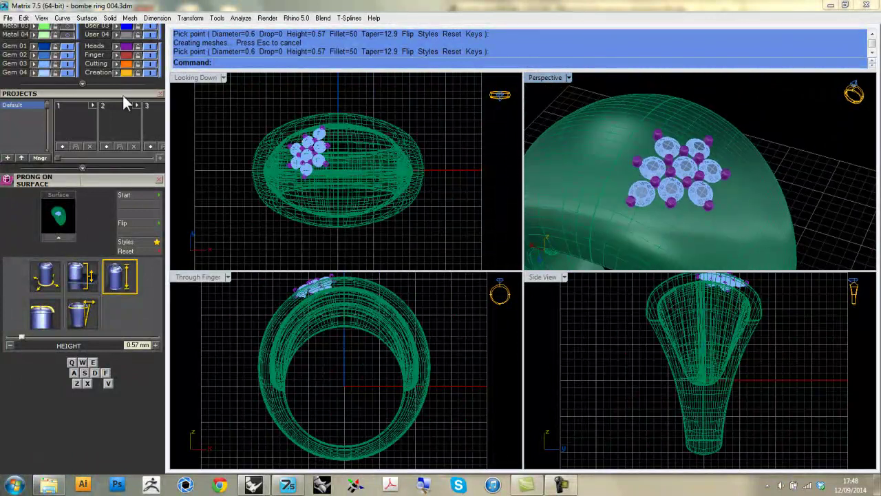
{"action": "left_click_drag", "start_coordinate": [123, 94], "coordinate": [82, 305]}
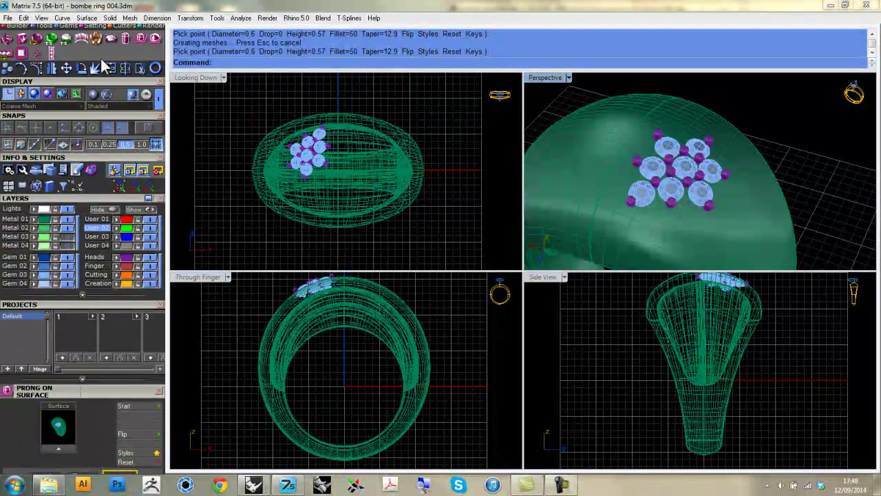
{"action": "left_click_drag", "start_coordinate": [109, 114], "coordinate": [94, 175]}
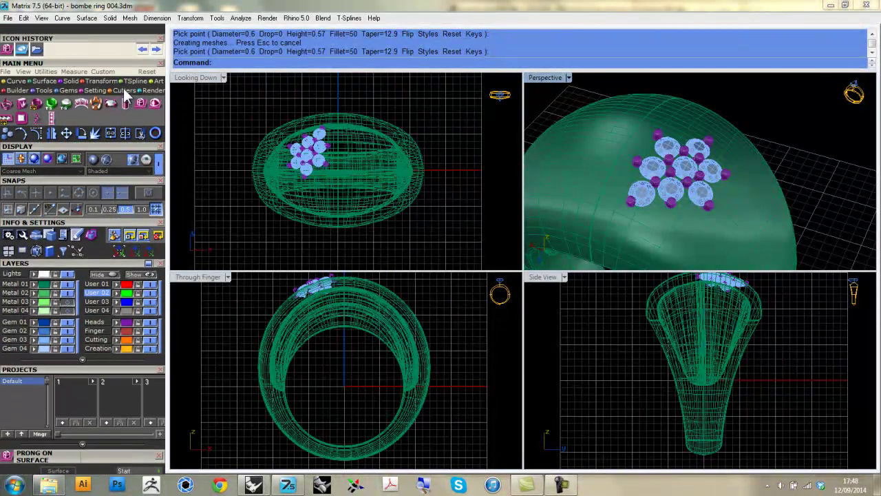
{"action": "left_click", "coordinate": [123, 90]}
Window-select all eight pavé stones and create Gem Cutters on them
{"action": "left_click", "coordinate": [7, 104]}
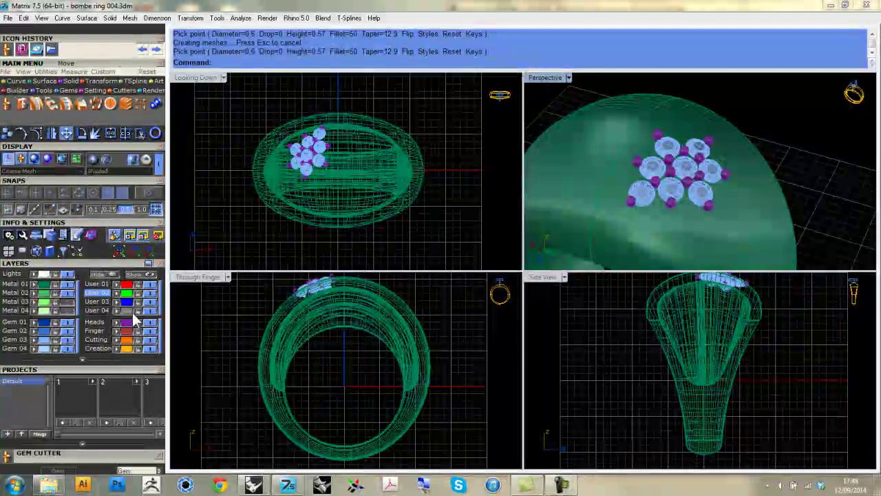
{"action": "left_click_drag", "start_coordinate": [110, 461], "coordinate": [112, 190]}
{"action": "right_click_drag", "start_coordinate": [281, 305], "coordinate": [265, 321]}
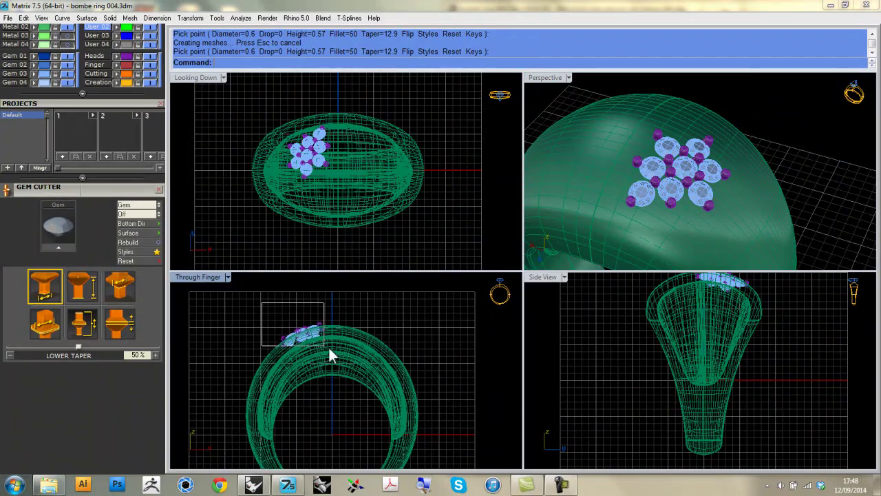
{"action": "left_click_drag", "start_coordinate": [334, 347], "coordinate": [330, 349]}
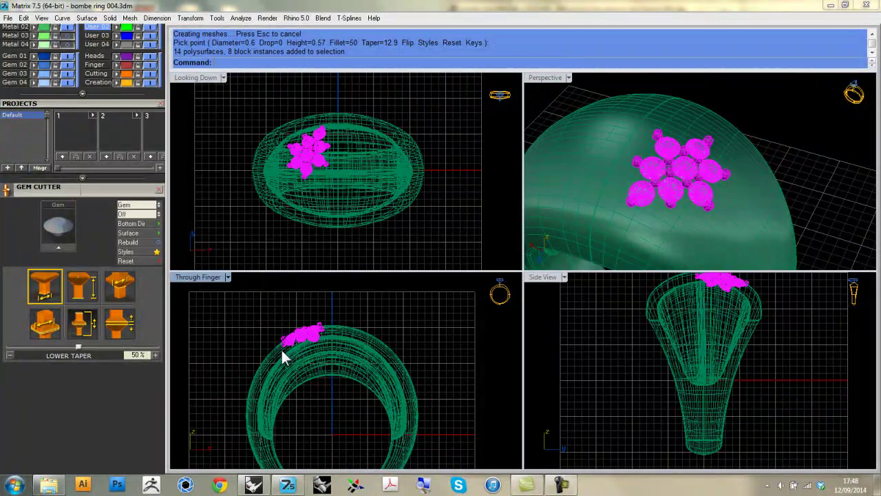
{"action": "left_click", "coordinate": [57, 247]}
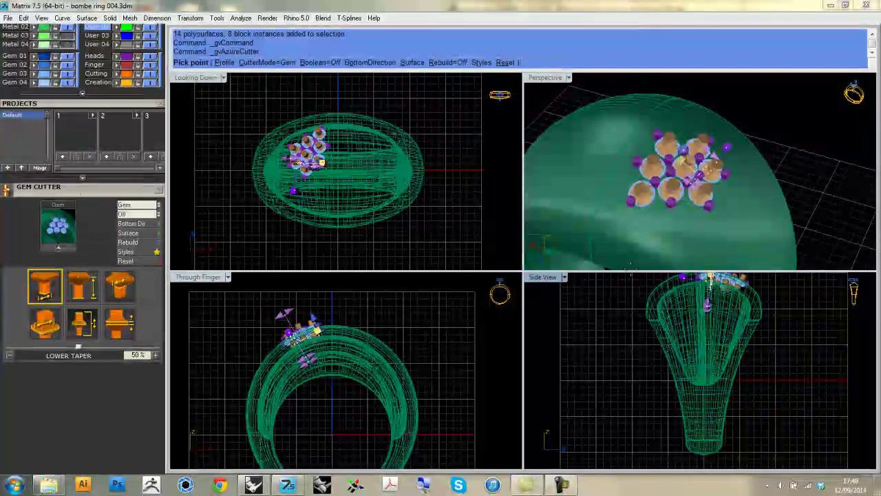
Set the cutters' lower depth to -362% and accept cutters under every stone
{"action": "right_click_drag", "start_coordinate": [744, 227], "coordinate": [713, 133]}
{"action": "left_click_drag", "start_coordinate": [712, 134], "coordinate": [702, 114]}
{"action": "right_click_drag", "start_coordinate": [703, 114], "coordinate": [583, 234]}
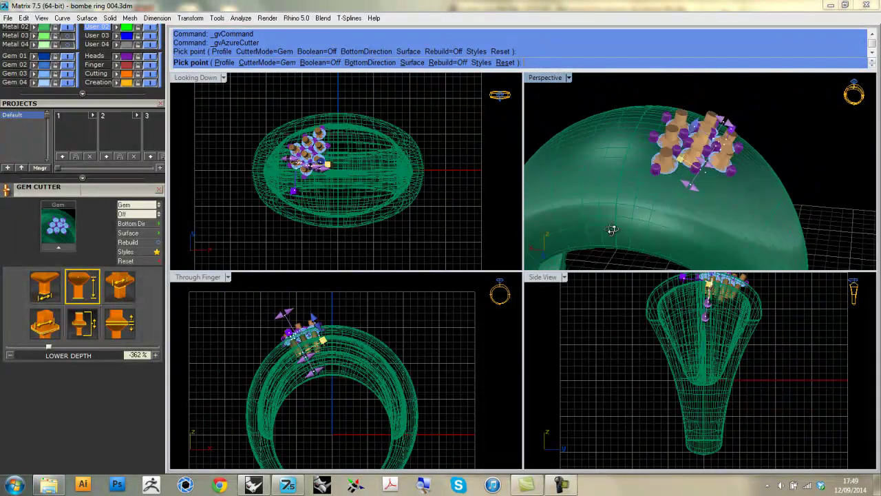
{"action": "right_click_drag", "start_coordinate": [541, 166], "coordinate": [544, 144]}
{"action": "right_click_drag", "start_coordinate": [665, 196], "coordinate": [661, 200]}
{"action": "right_click_drag", "start_coordinate": [606, 200], "coordinate": [689, 158]}
{"action": "key", "text": "Return"}
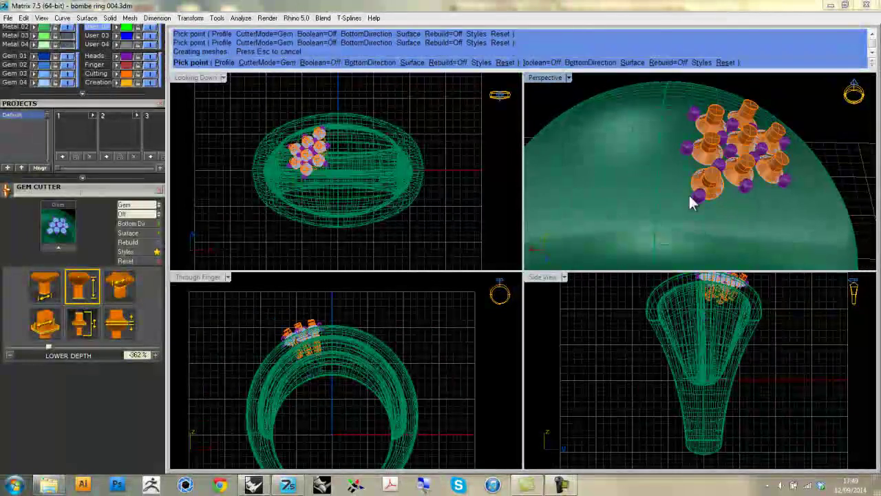
{"action": "right_click_drag", "start_coordinate": [741, 231], "coordinate": [668, 220]}
{"action": "left_click_drag", "start_coordinate": [121, 110], "coordinate": [47, 354]}
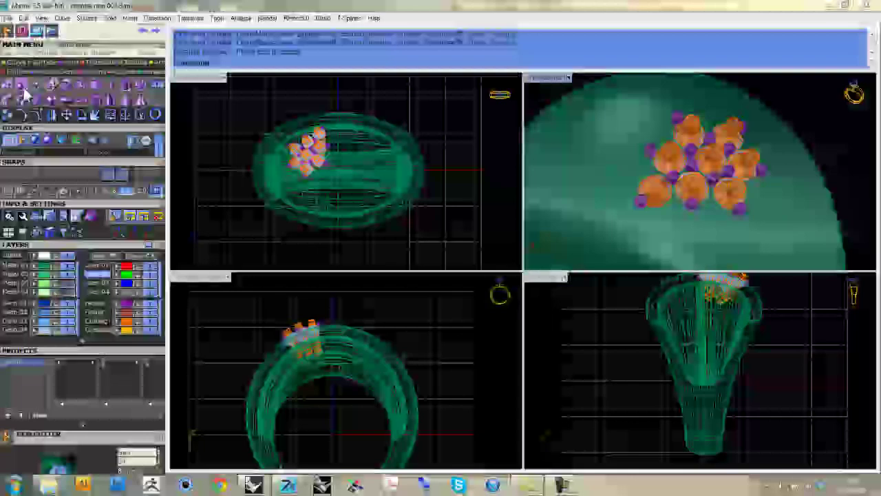
Boolean-difference the orange cutters from the ring to cut the stone seats
{"action": "left_click", "coordinate": [23, 88]}
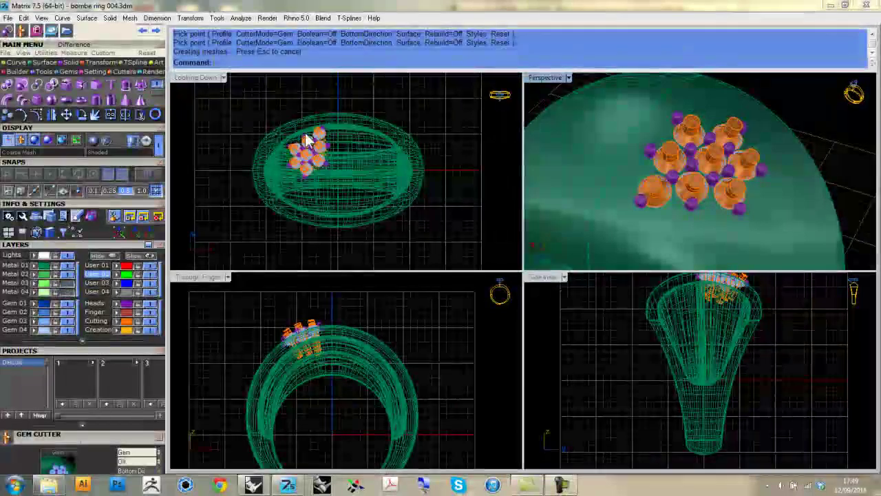
{"action": "left_click", "coordinate": [595, 166]}
{"action": "key", "text": "Return"}
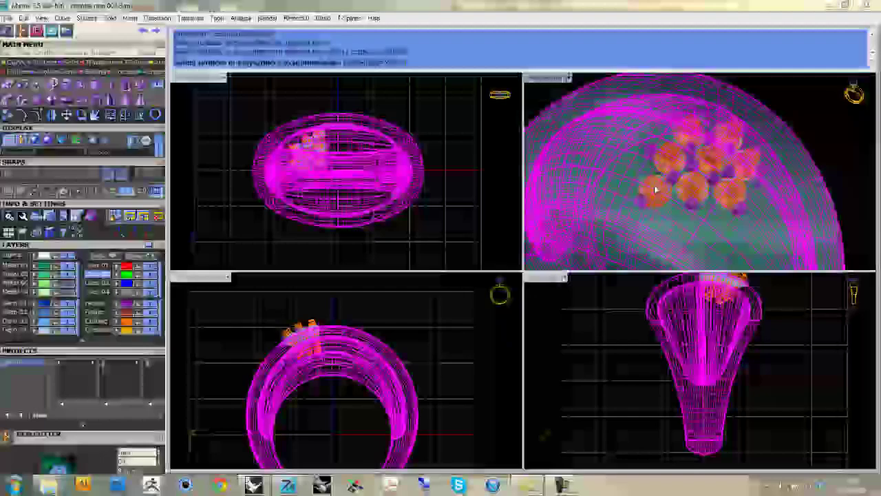
{"action": "left_click", "coordinate": [649, 187]}
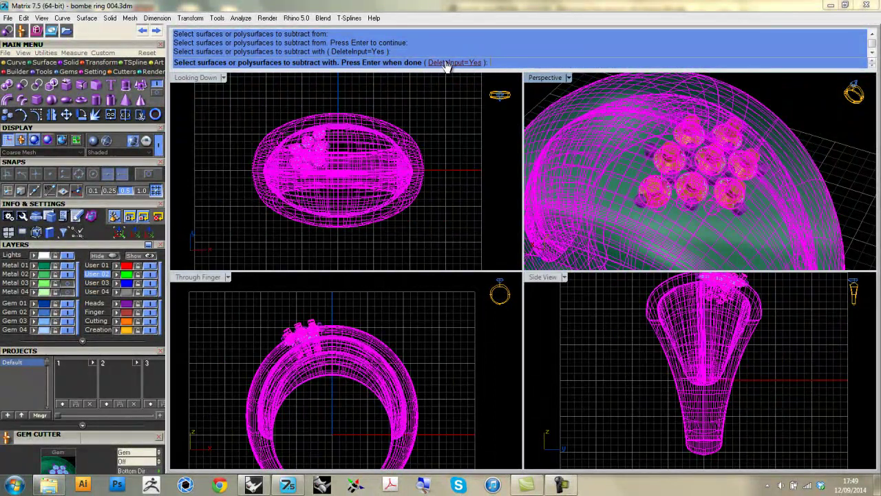
{"action": "key", "text": "Return"}
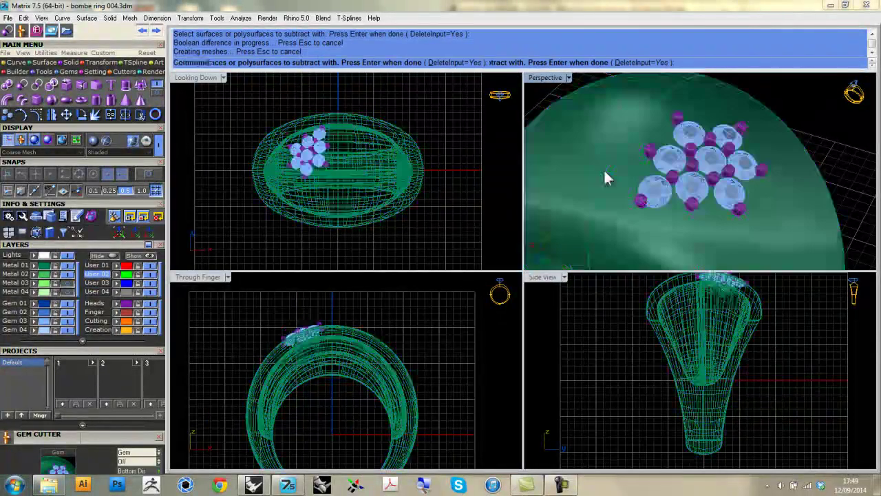
Hide the gem stones, leaving the claws and seat holes visible
{"action": "mouse_move", "coordinate": [610, 184]}
{"action": "right_mouse_down"}
{"action": "mouse_move", "coordinate": [637, 186]}
{"action": "mouse_move", "coordinate": [669, 266]}
{"action": "mouse_move", "coordinate": [702, 177]}
{"action": "mouse_move", "coordinate": [661, 207]}
{"action": "mouse_move", "coordinate": [612, 189]}
{"action": "right_mouse_up"}
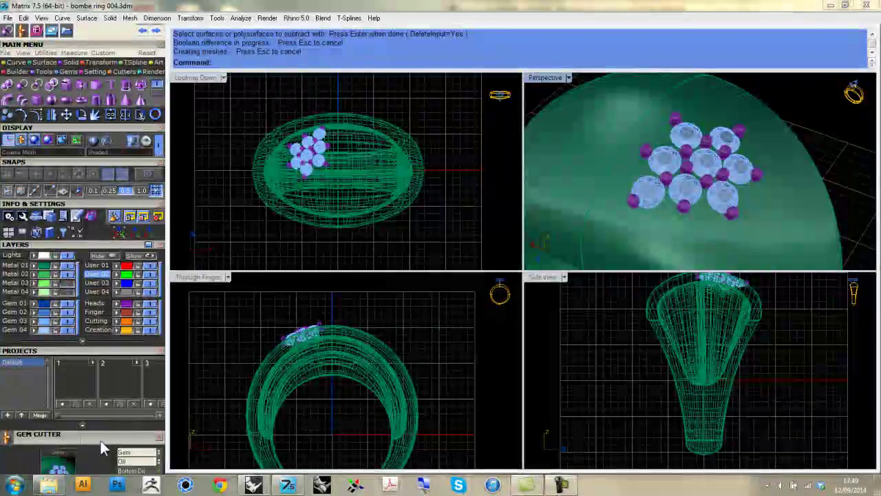
{"action": "left_click_drag", "start_coordinate": [101, 439], "coordinate": [99, 298]}
{"action": "left_click", "coordinate": [68, 191]}
{"action": "right_click_drag", "start_coordinate": [668, 177], "coordinate": [634, 204]}
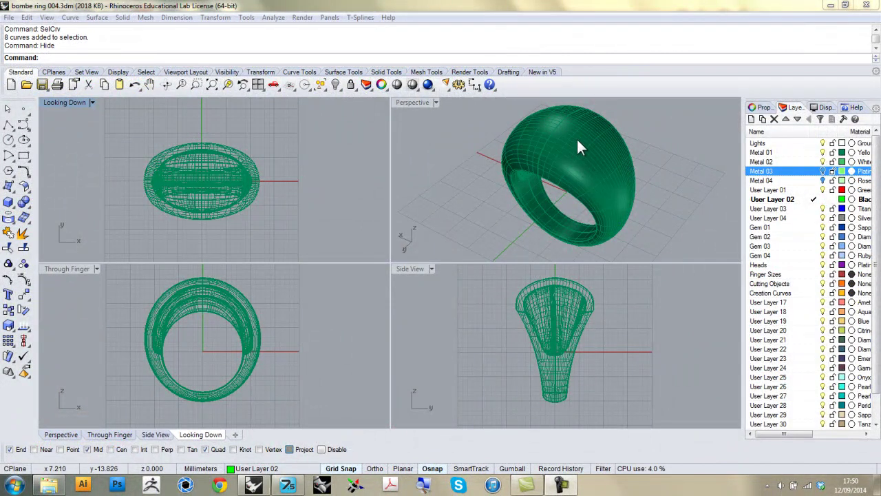
{"action": "right_click_drag", "start_coordinate": [576, 137], "coordinate": [515, 194]}
{"action": "right_click_drag", "start_coordinate": [575, 186], "coordinate": [522, 151]}
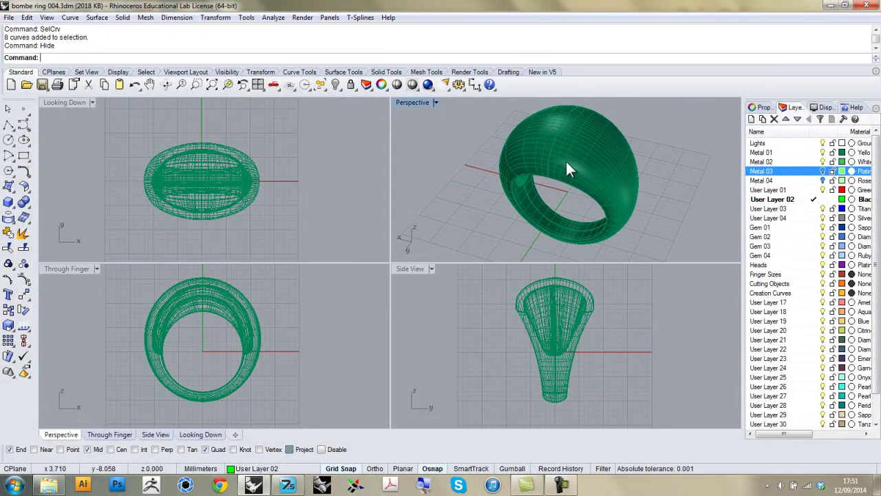
Hide the Metal 01 layer holding the ring and zoom the views onto the grid
{"action": "left_click", "coordinate": [823, 153]}
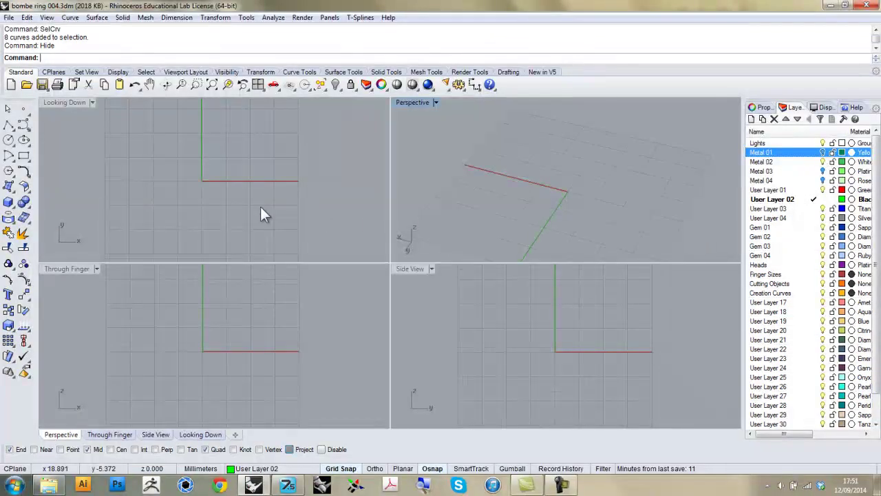
{"action": "right_click_drag", "start_coordinate": [176, 182], "coordinate": [206, 173]}
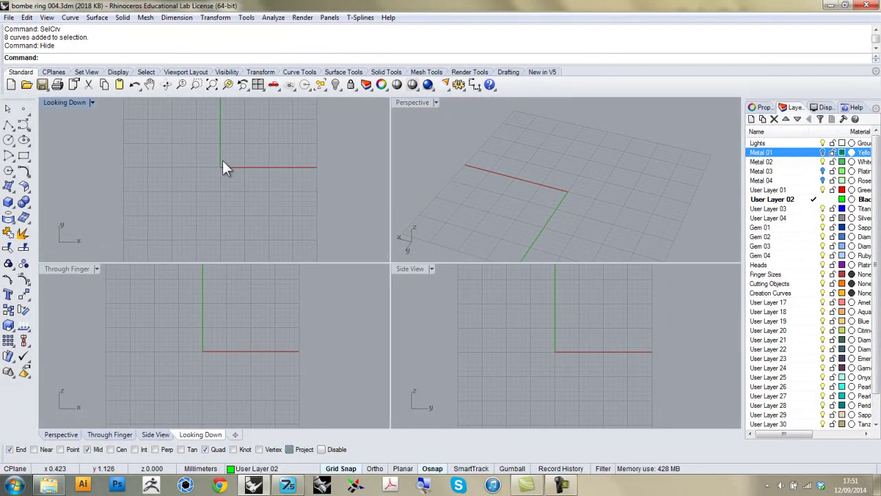
{"action": "right_click_drag", "start_coordinate": [174, 339], "coordinate": [226, 344]}
{"action": "scroll", "coordinate": [226, 345], "scroll_direction": "up", "scroll_amount": 3}
{"action": "right_click_drag", "start_coordinate": [237, 234], "coordinate": [218, 197]}
{"action": "scroll", "coordinate": [227, 212], "scroll_direction": "up", "scroll_amount": 2}
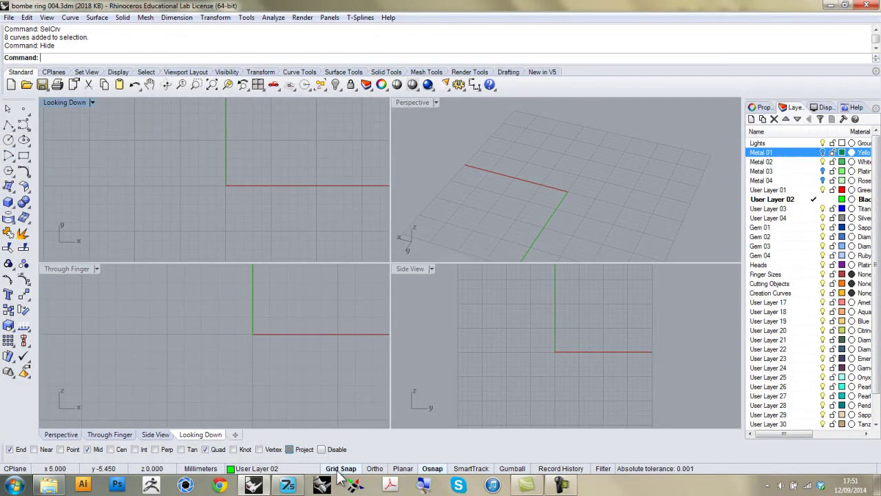
Set grid snap spacing to 0.5 mm with minor lines at 1.0 mm
{"action": "right_click", "coordinate": [339, 469]}
{"action": "left_click", "coordinate": [355, 461]}
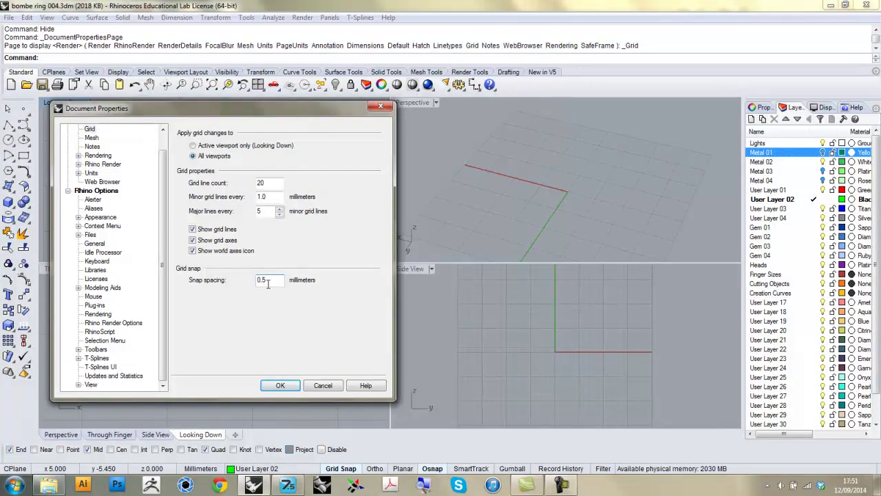
{"action": "left_click", "coordinate": [279, 387]}
{"action": "left_click", "coordinate": [227, 355]}
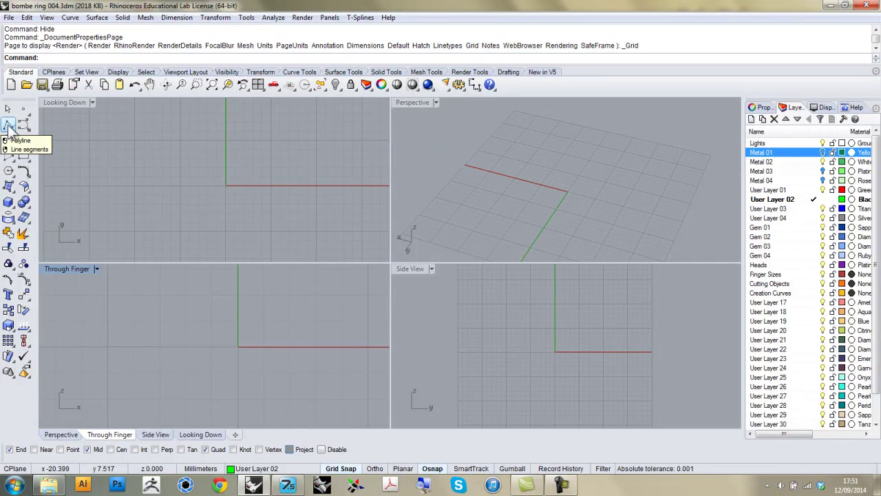
Begin a polyline from the origin, then abandon the unfinished line
{"action": "left_click", "coordinate": [8, 126]}
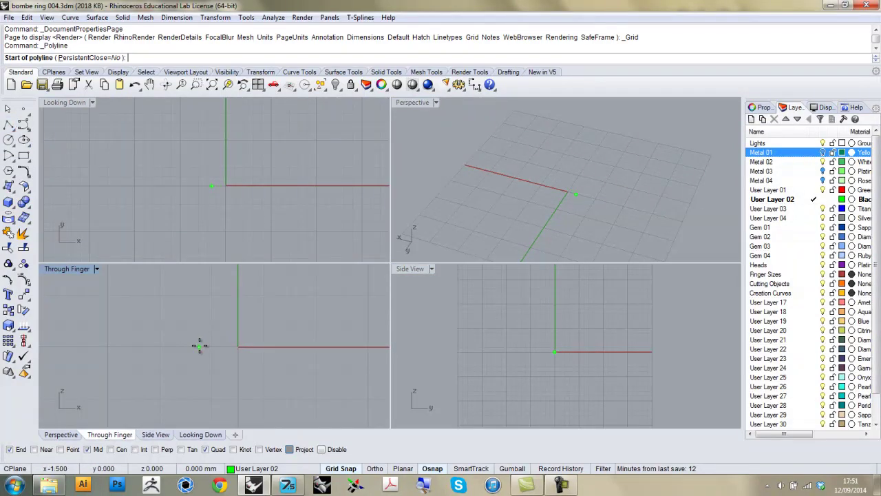
{"action": "left_click", "coordinate": [237, 332]}
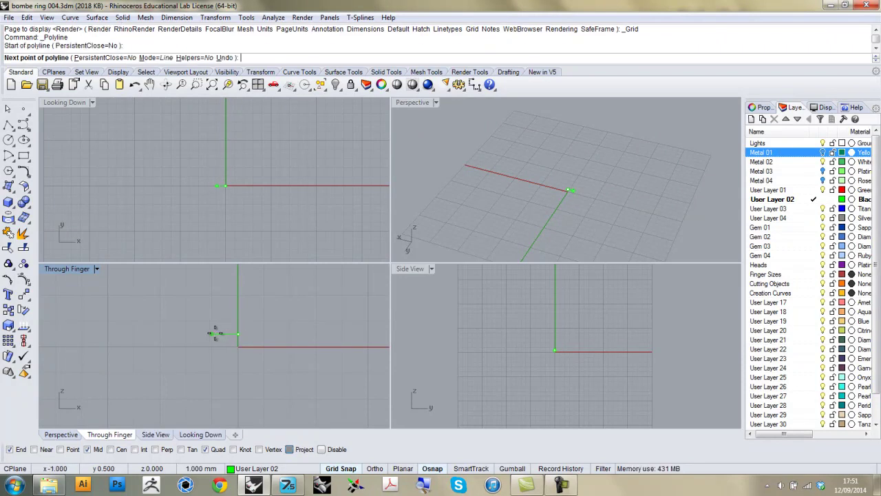
{"action": "left_click", "coordinate": [213, 333]}
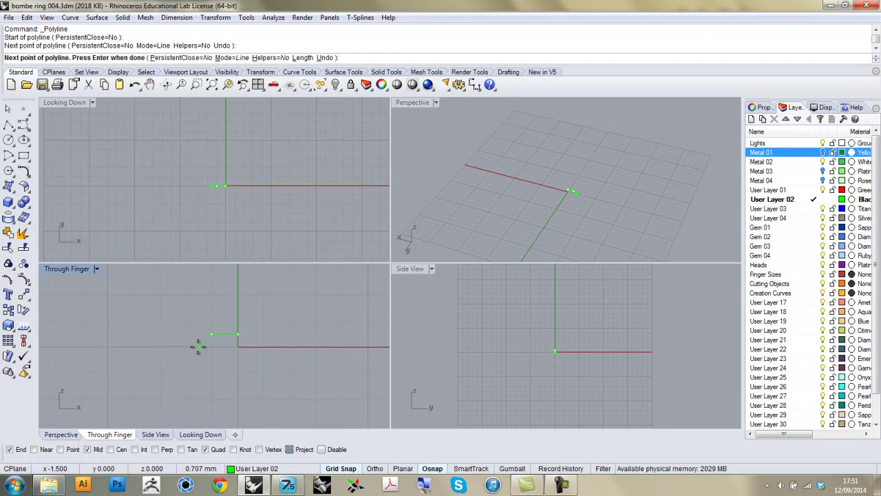
{"action": "key", "text": "Escape"}
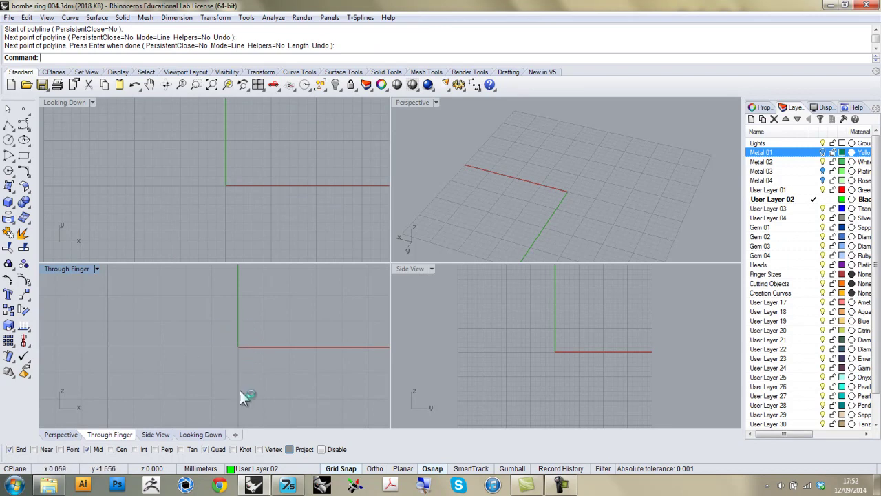
Draw the four-point gem half-profile starting and ending on the vertical axis
{"action": "right_click", "coordinate": [235, 326]}
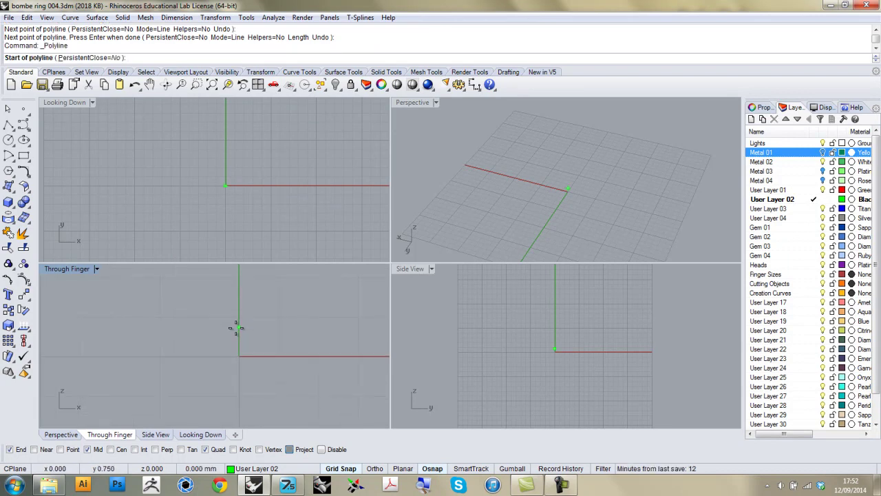
{"action": "left_click", "coordinate": [238, 327]}
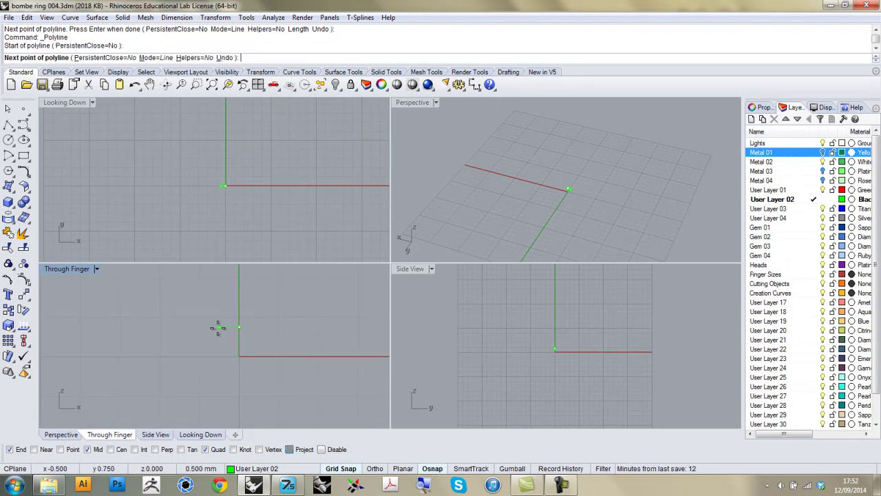
{"action": "left_click", "coordinate": [221, 328]}
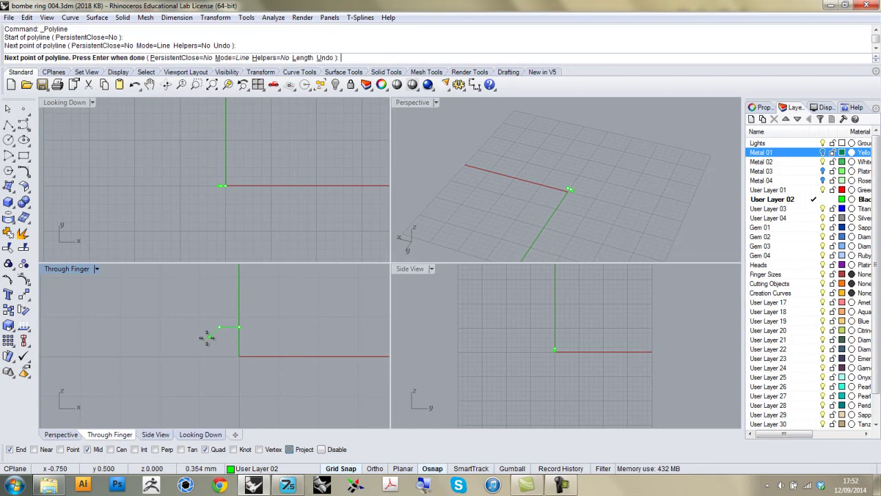
{"action": "left_click", "coordinate": [208, 338]}
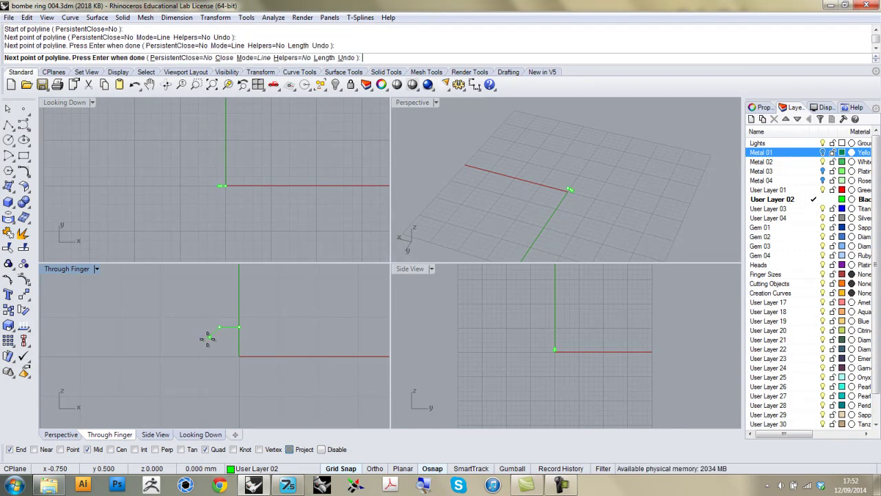
{"action": "left_click", "coordinate": [239, 365]}
{"action": "key", "text": "Return"}
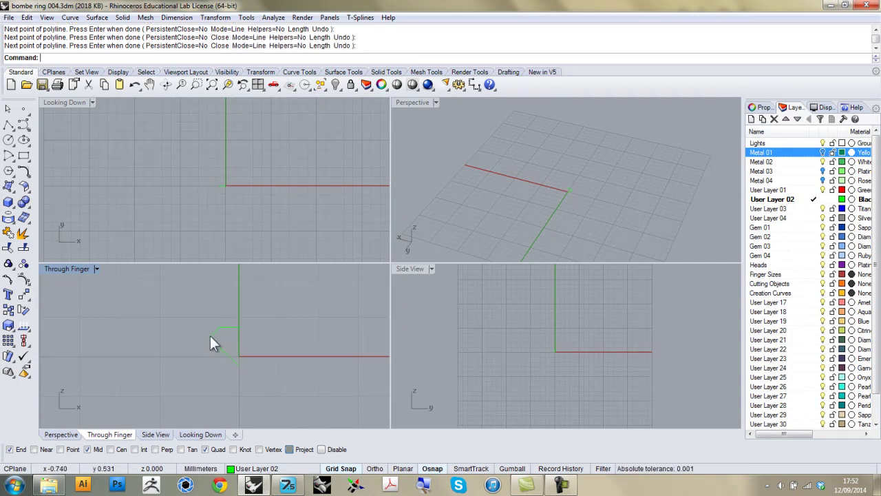
{"action": "left_click", "coordinate": [214, 343]}
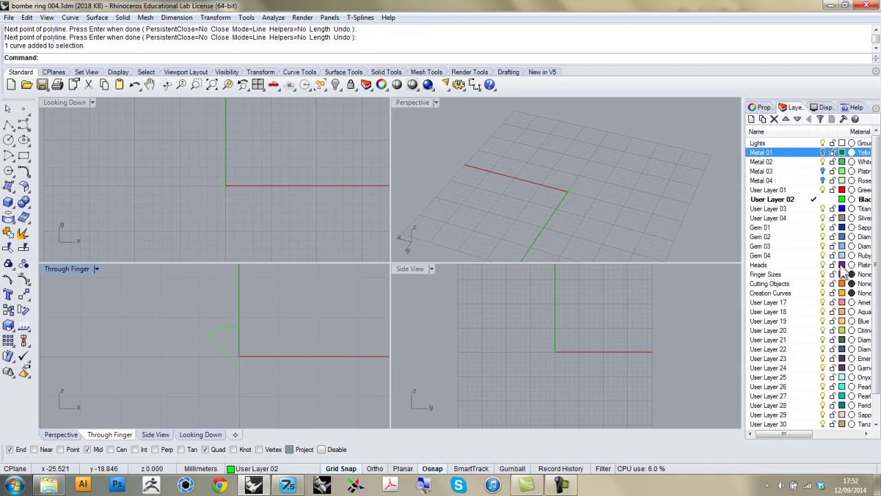
{"action": "left_click", "coordinate": [841, 199]}
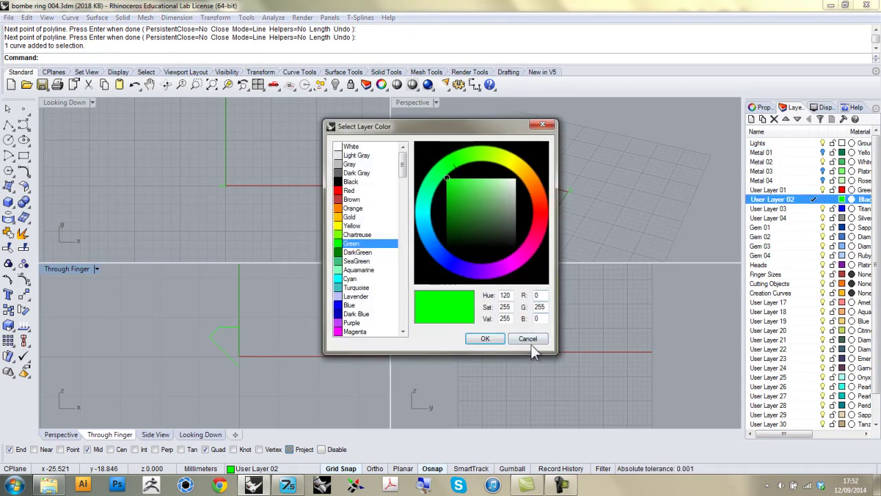
{"action": "left_click", "coordinate": [530, 341]}
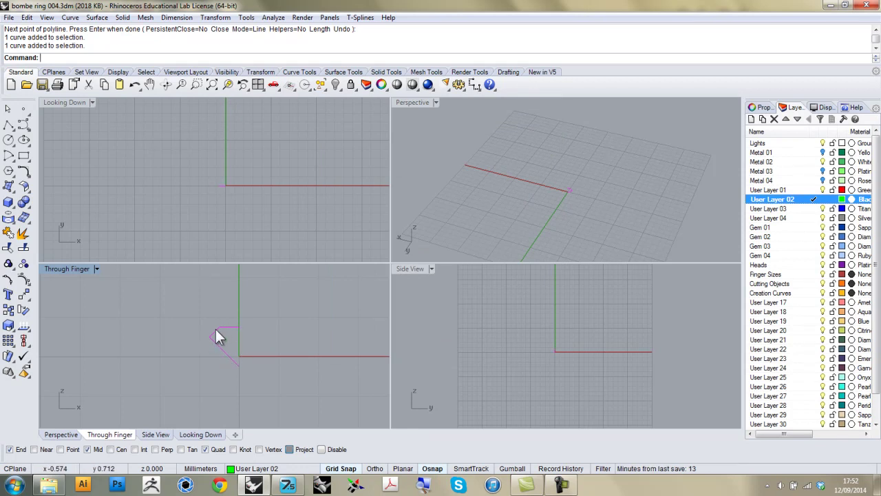
Revolve the profile a full circle around the green vertical axis
{"action": "left_click", "coordinate": [12, 188]}
{"action": "left_click", "coordinate": [62, 238]}
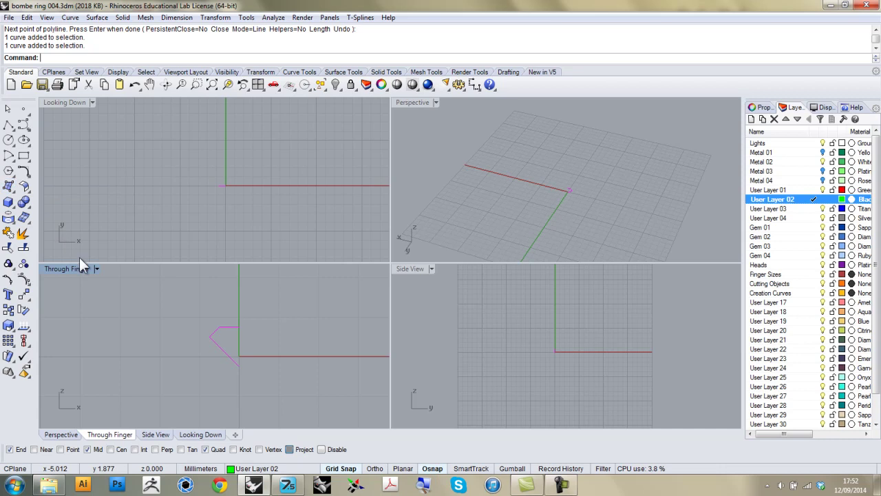
{"action": "left_click", "coordinate": [239, 288]}
{"action": "left_click", "coordinate": [235, 407]}
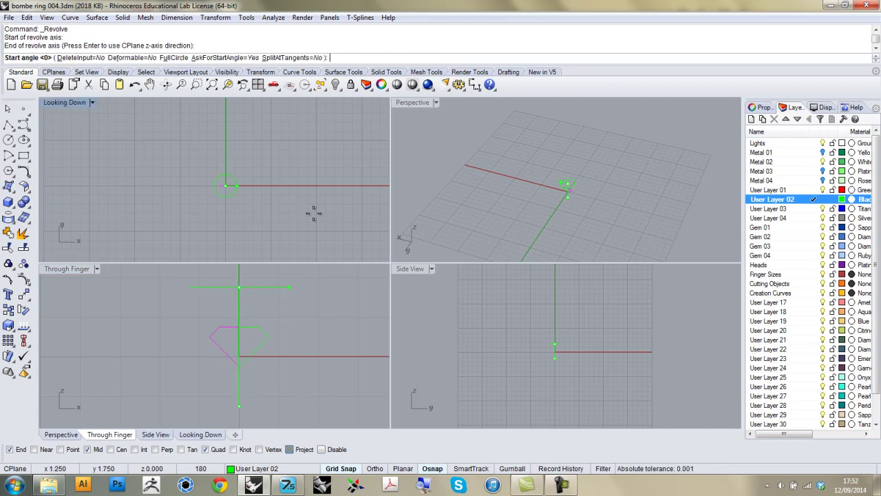
{"action": "left_click", "coordinate": [171, 58]}
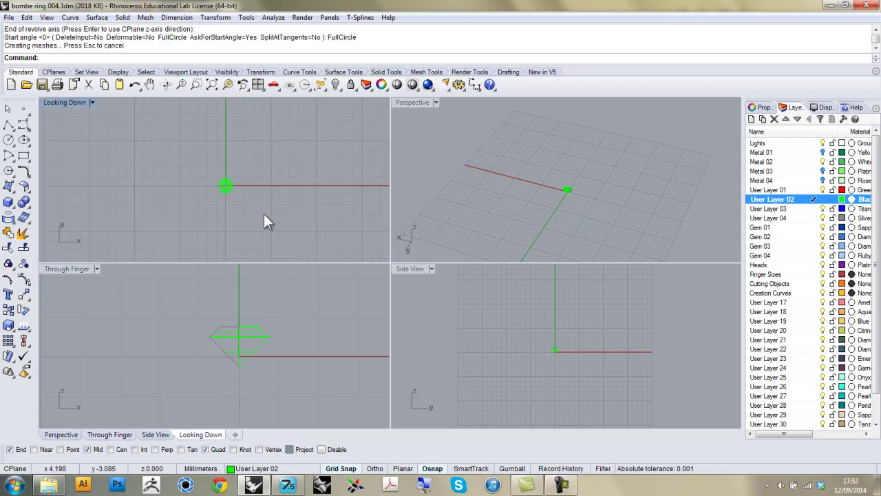
Move the gem and its profile slightly down along the axis, then inspect it in Perspective
{"action": "scroll", "coordinate": [572, 193], "scroll_direction": "up", "scroll_amount": 5}
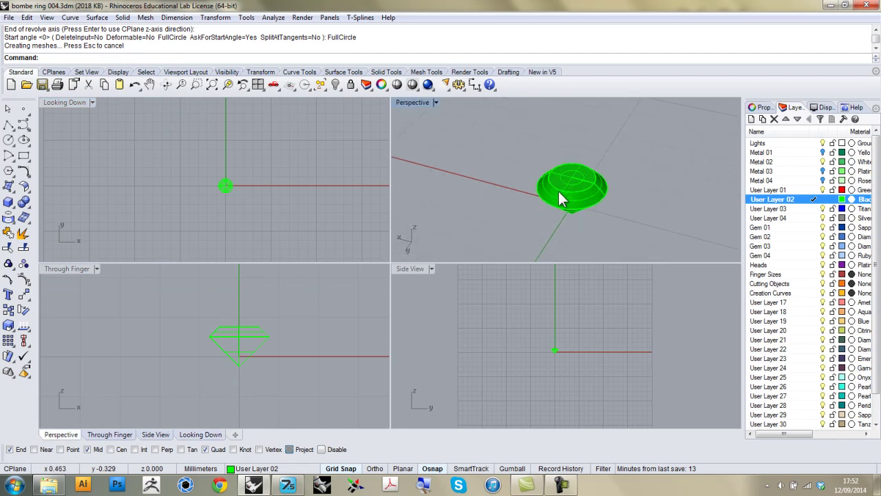
{"action": "left_click_drag", "start_coordinate": [258, 301], "coordinate": [195, 356]}
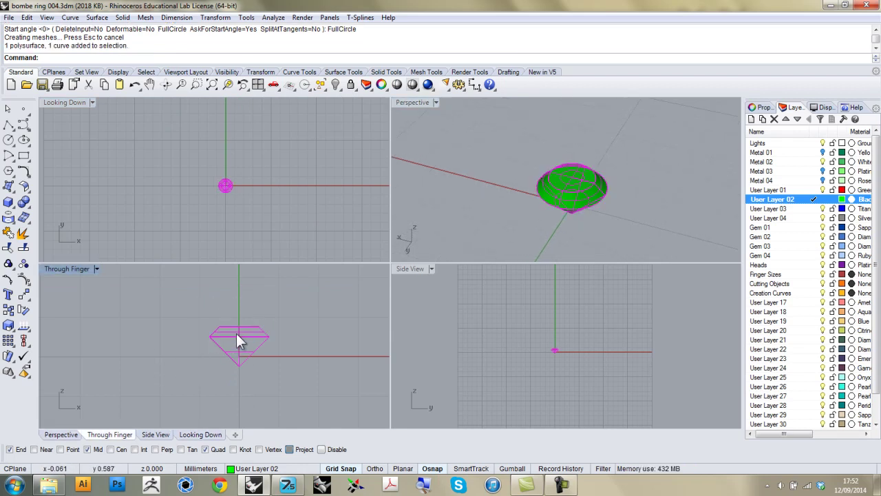
{"action": "left_click_drag", "start_coordinate": [240, 335], "coordinate": [238, 358]}
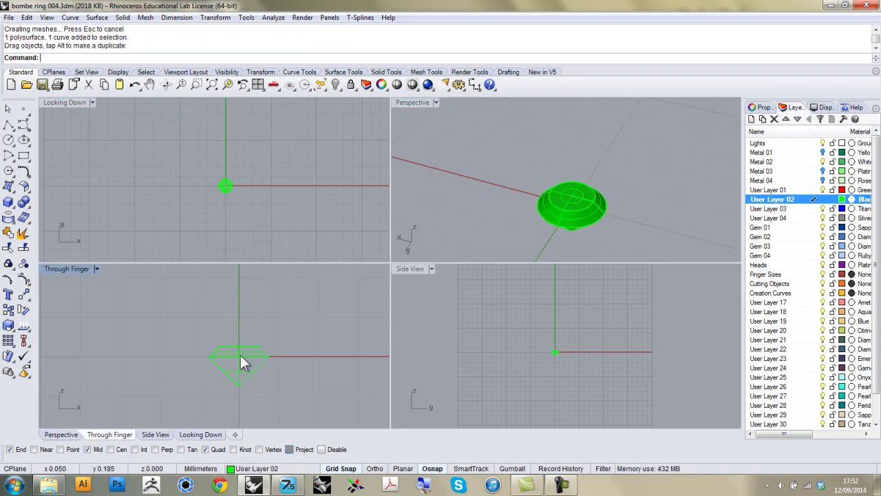
{"action": "right_click_drag", "start_coordinate": [549, 194], "coordinate": [628, 191]}
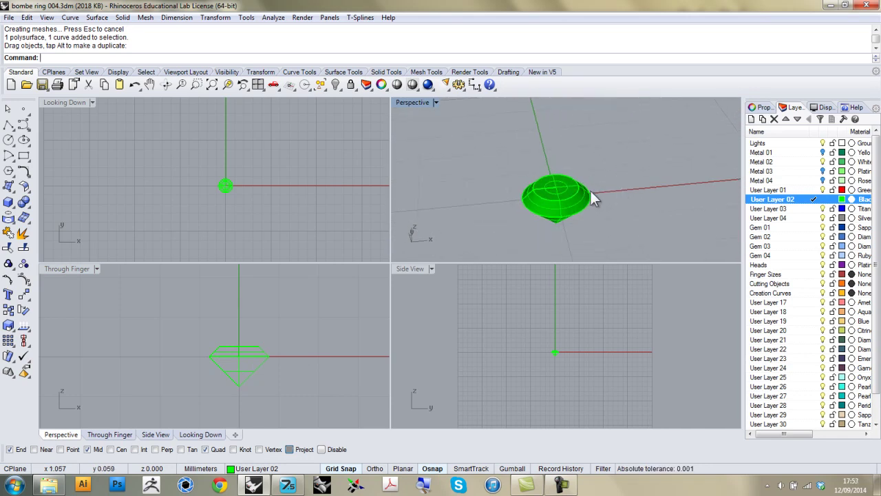
{"action": "right_click_drag", "start_coordinate": [570, 199], "coordinate": [550, 205]}
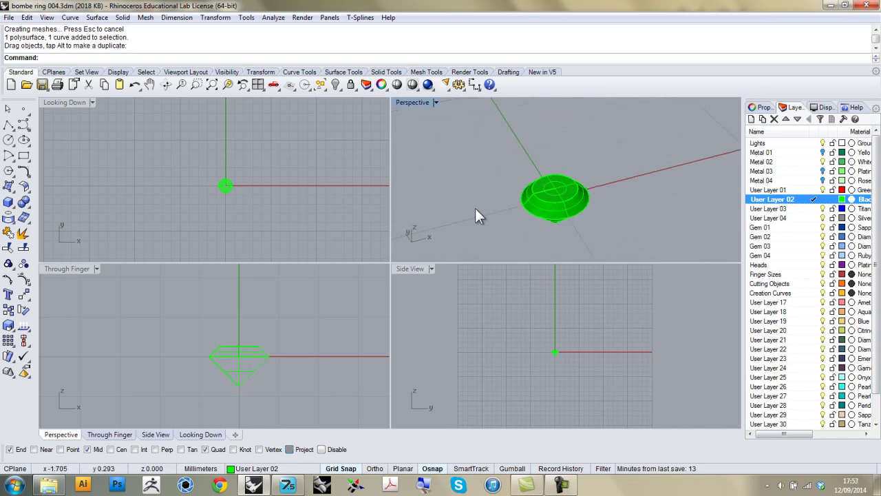
{"action": "scroll", "coordinate": [217, 192], "scroll_direction": "up", "scroll_amount": 5}
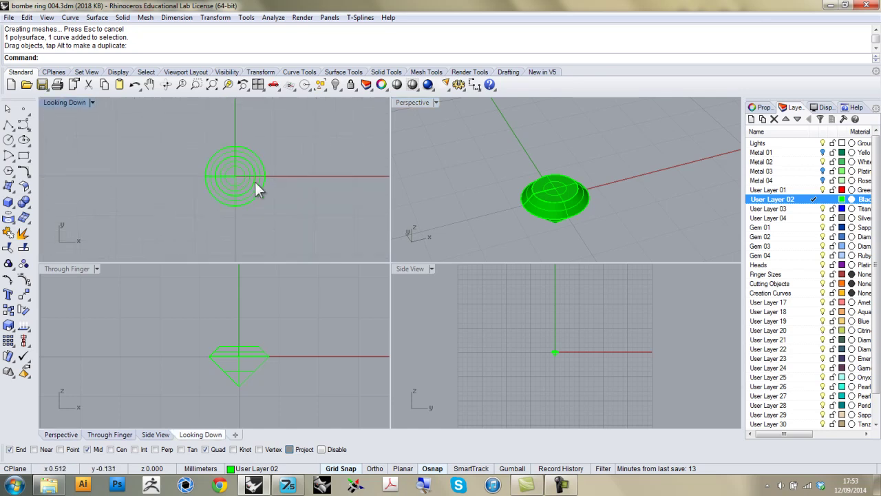
{"action": "right_click_drag", "start_coordinate": [238, 347], "coordinate": [232, 340]}
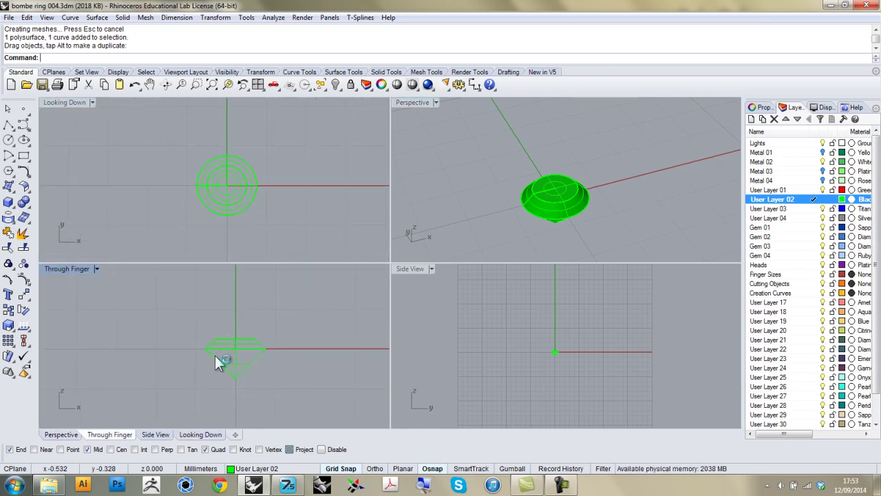
Begin a cutter profile polyline on Cutting Objects, running from above the gem down to its girdle
{"action": "left_click", "coordinate": [8, 124]}
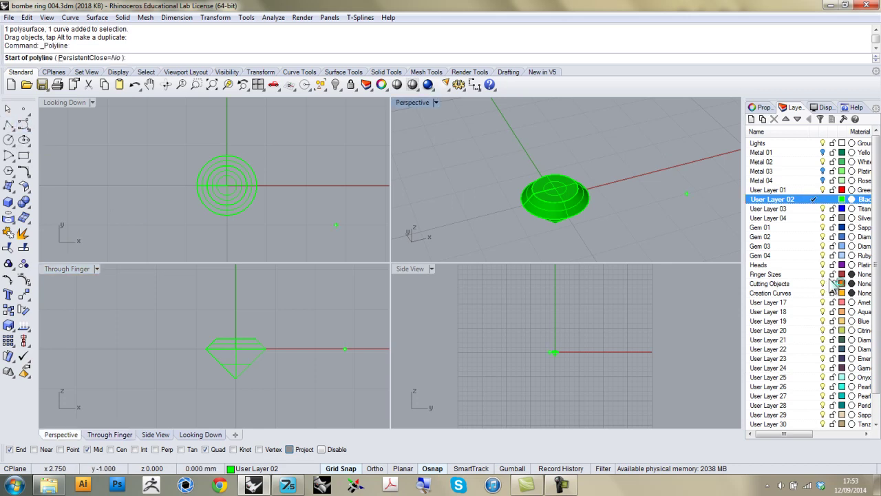
{"action": "left_click", "coordinate": [814, 283]}
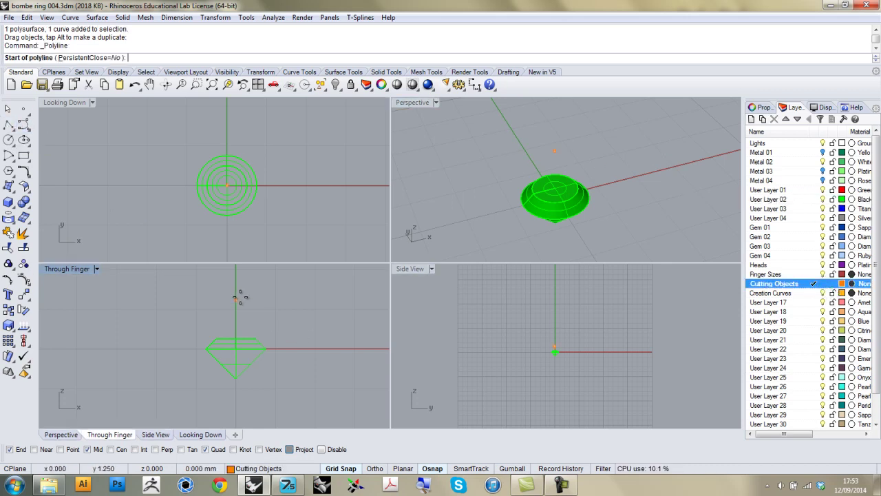
{"action": "left_click", "coordinate": [236, 270]}
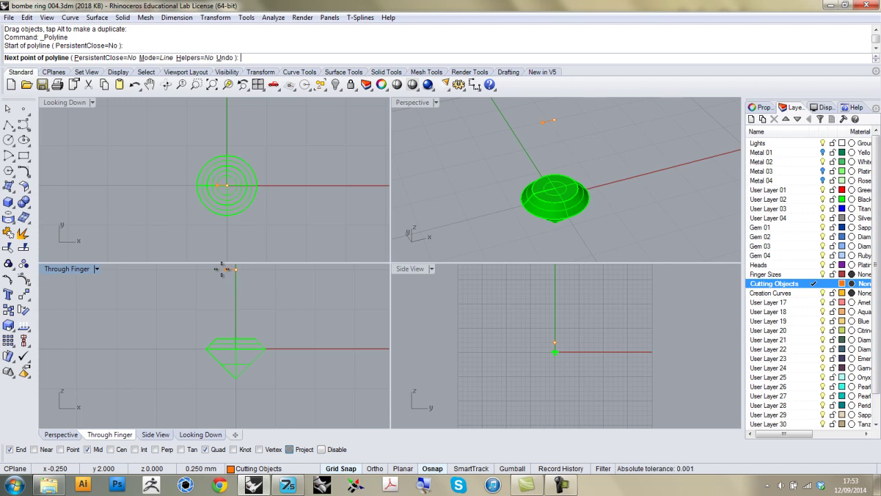
{"action": "left_click", "coordinate": [223, 271]}
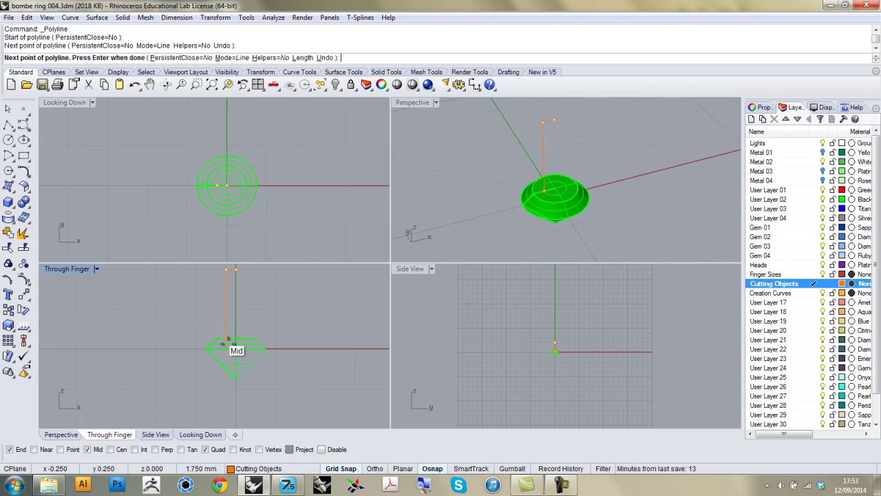
{"action": "left_click", "coordinate": [290, 450]}
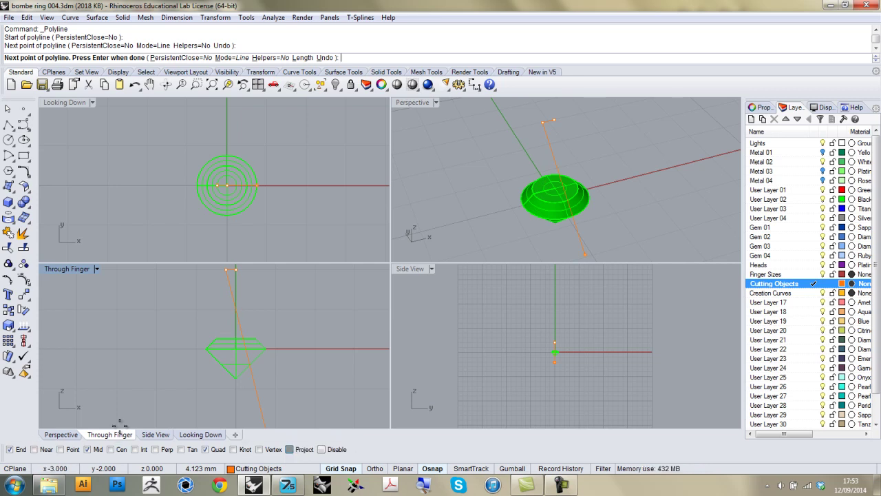
{"action": "left_click", "coordinate": [226, 338]}
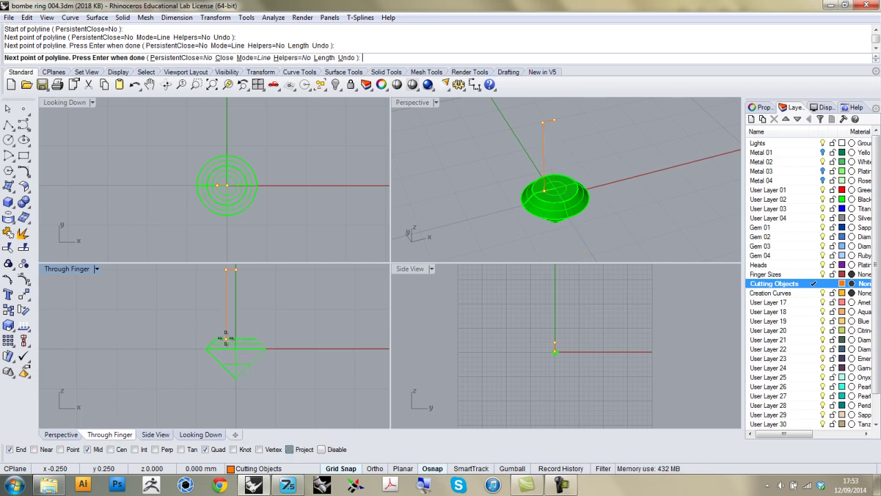
{"action": "left_click", "coordinate": [221, 345]}
{"action": "left_click", "coordinate": [207, 349]}
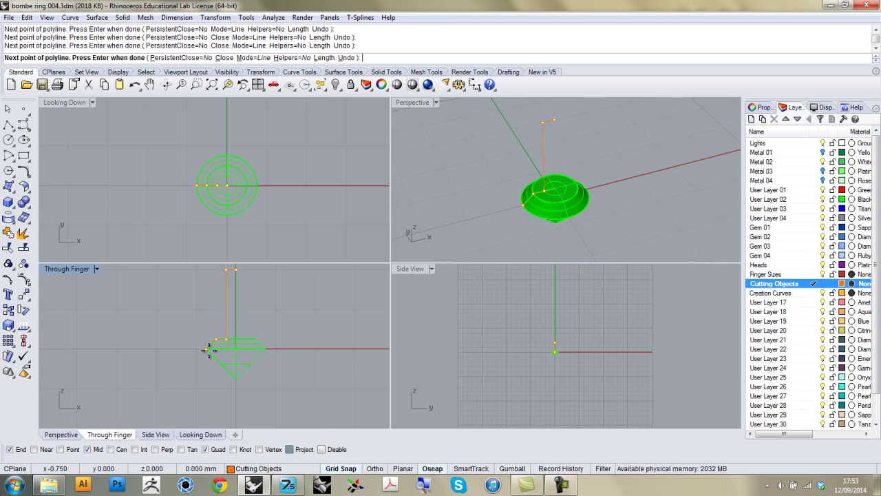
Extend the profile straight down below the gem to its bottom point and finish the curve
{"action": "scroll", "coordinate": [222, 387], "scroll_direction": "down", "scroll_amount": 2}
{"action": "right_click_drag", "start_coordinate": [241, 329], "coordinate": [227, 398]}
{"action": "left_click", "coordinate": [226, 378]}
{"action": "key", "text": "shift"}
{"action": "scroll", "coordinate": [229, 387], "scroll_direction": "down", "scroll_amount": 1}
{"action": "scroll", "coordinate": [232, 375], "scroll_direction": "down", "scroll_amount": 1}
{"action": "key", "text": "shift"}
{"action": "left_click", "coordinate": [228, 398]}
{"action": "scroll", "coordinate": [229, 398], "scroll_direction": "up", "scroll_amount": 1}
{"action": "right_click", "coordinate": [235, 396]}
{"action": "left_click", "coordinate": [228, 379]}
{"action": "right_click_drag", "start_coordinate": [234, 366], "coordinate": [235, 313]}
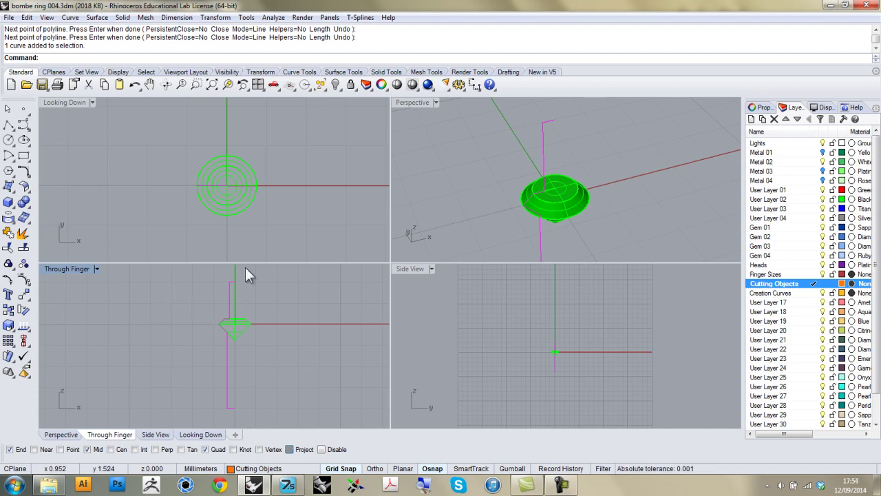
Revolve the magenta profile a full circle around its vertical axis into a cutter solid
{"action": "left_click", "coordinate": [8, 186]}
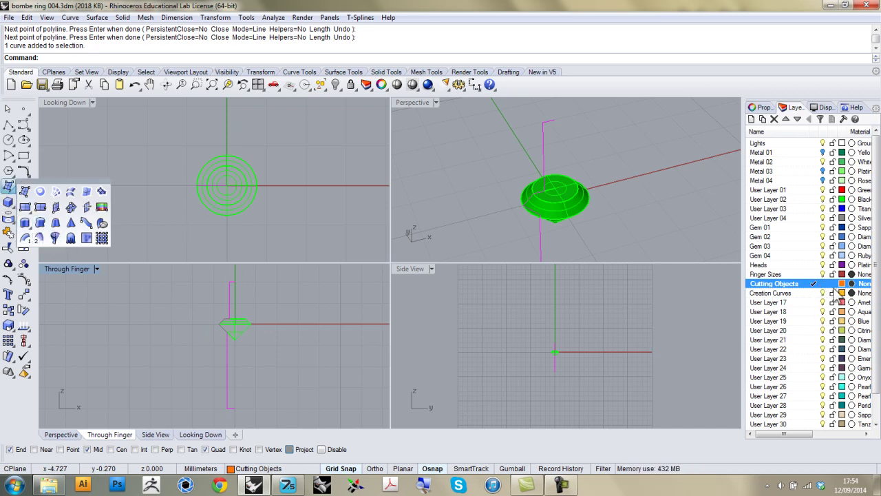
{"action": "left_click", "coordinate": [39, 237]}
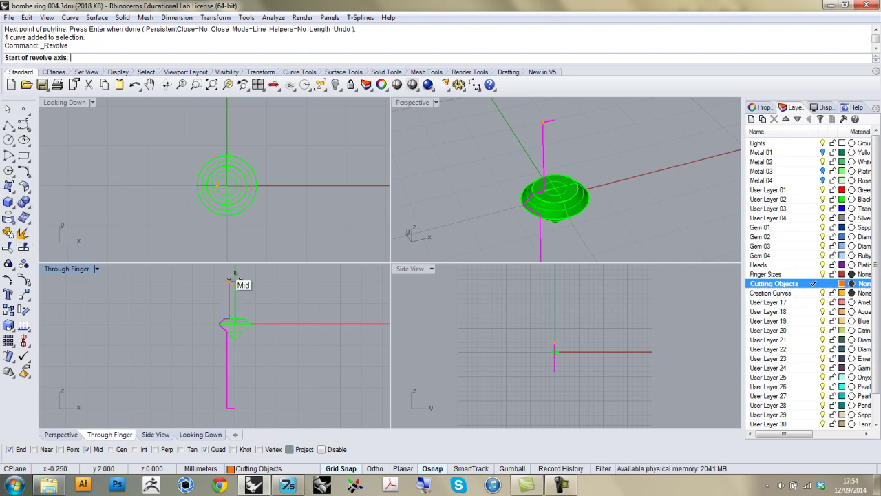
{"action": "left_click", "coordinate": [235, 279]}
{"action": "left_click", "coordinate": [235, 407]}
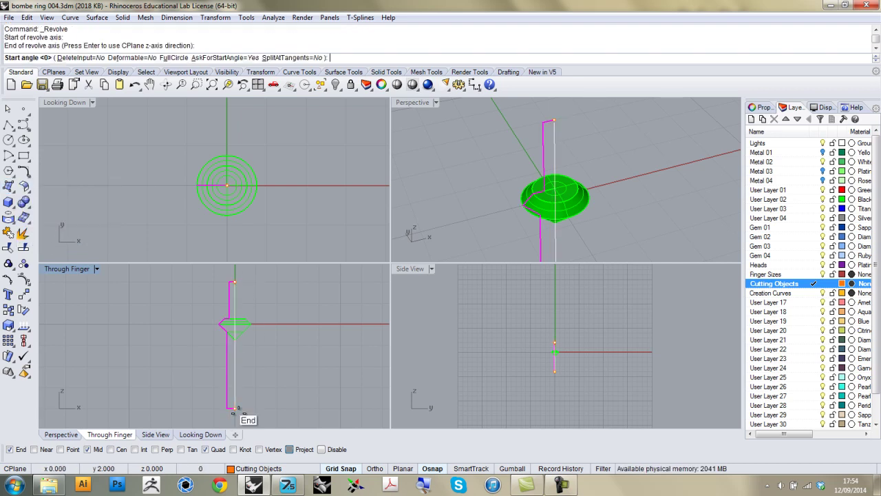
{"action": "left_click", "coordinate": [174, 58]}
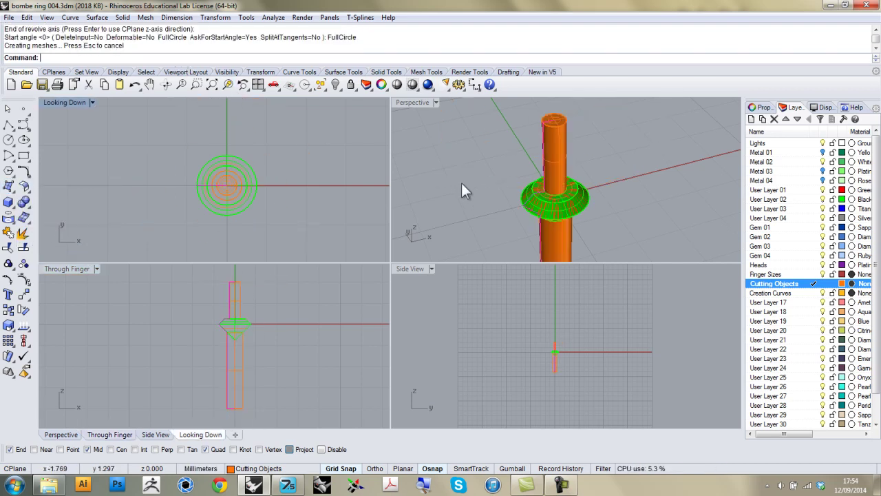
Select the revolved orange cutter from among the overlapping objects at the gem
{"action": "scroll", "coordinate": [518, 206], "scroll_direction": "down", "scroll_amount": 5}
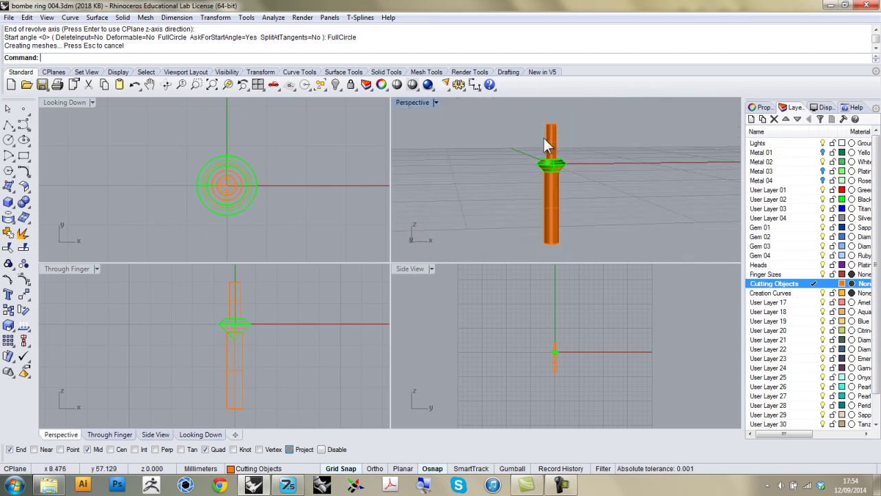
{"action": "right_click_drag", "start_coordinate": [564, 182], "coordinate": [540, 152]}
{"action": "right_click_drag", "start_coordinate": [546, 234], "coordinate": [503, 204]}
{"action": "right_click_drag", "start_coordinate": [237, 348], "coordinate": [233, 351]}
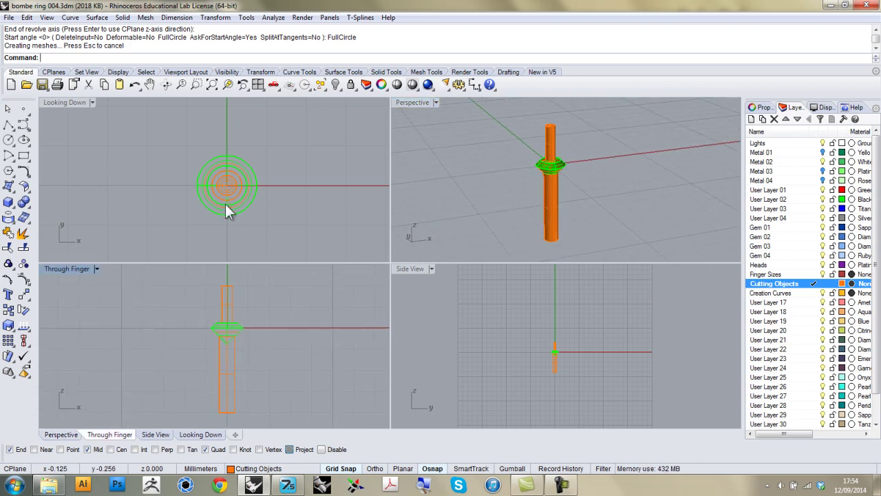
{"action": "scroll", "coordinate": [232, 328], "scroll_direction": "up", "scroll_amount": 3}
{"action": "left_click", "coordinate": [246, 337]}
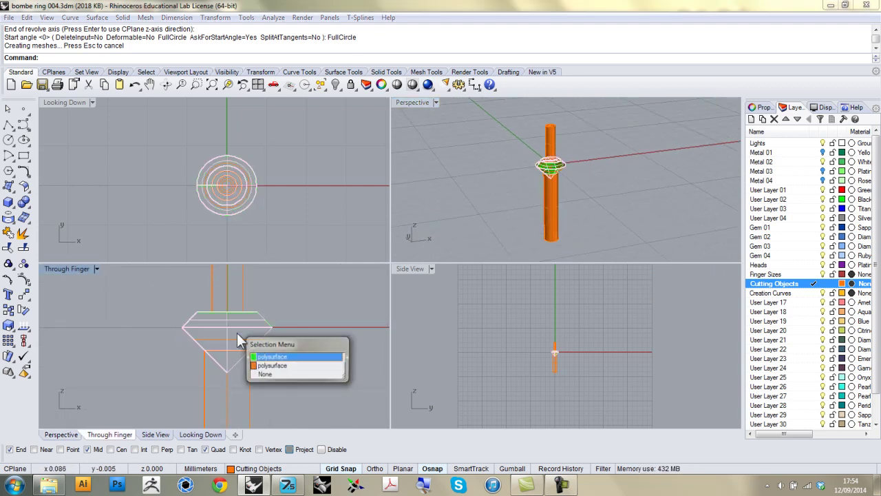
{"action": "left_click", "coordinate": [272, 366]}
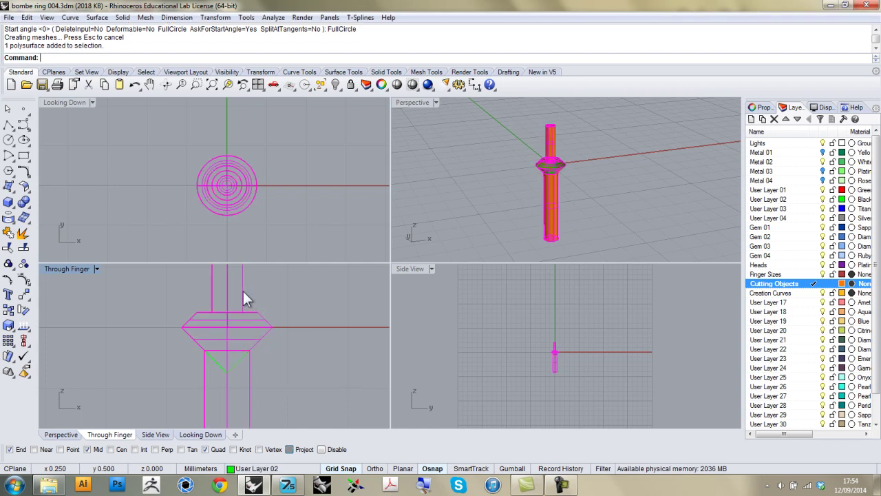
{"action": "scroll", "coordinate": [273, 306], "scroll_direction": "down", "scroll_amount": 5}
{"action": "right_click_drag", "start_coordinate": [274, 308], "coordinate": [249, 314]}
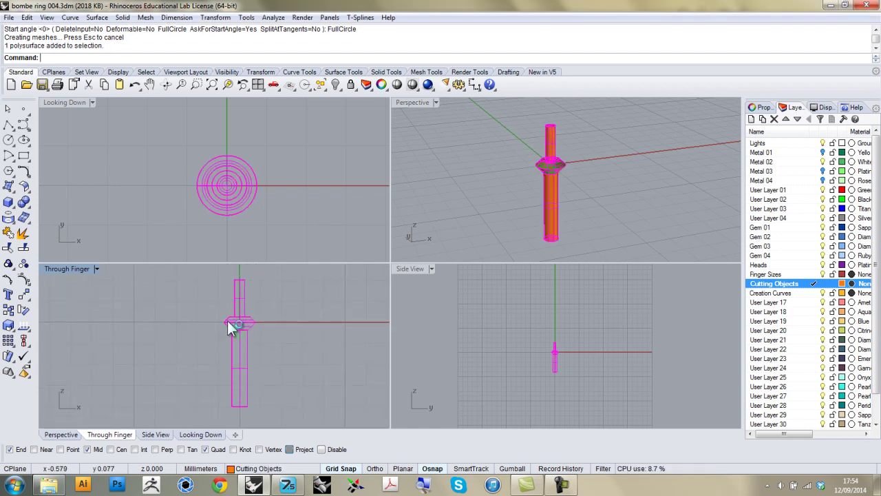
{"action": "scroll", "coordinate": [229, 324], "scroll_direction": "up", "scroll_amount": 2}
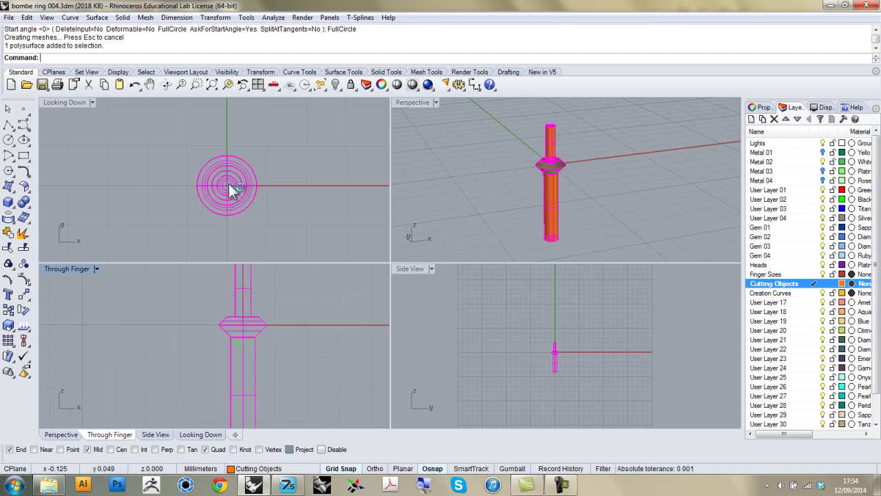
{"action": "right_click_drag", "start_coordinate": [230, 187], "coordinate": [233, 192]}
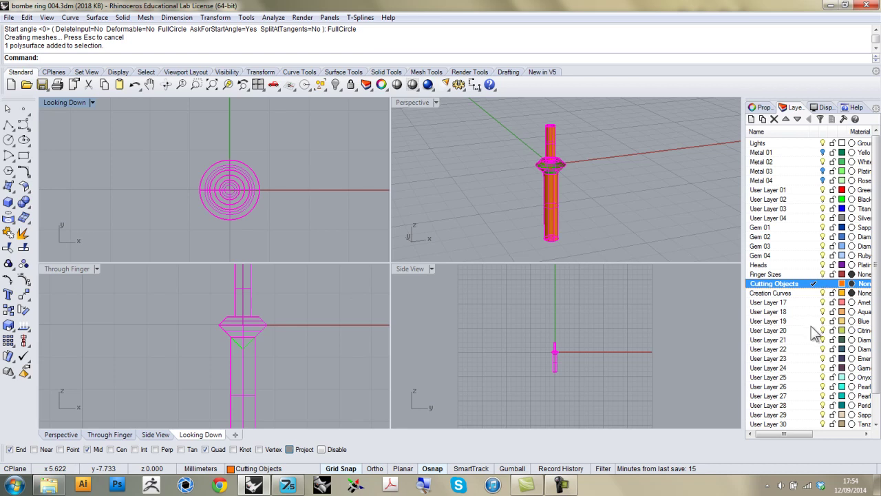
On User Layer 03, draw a 16.1 mm circle centred on the gem, just outside it
{"action": "left_click", "coordinate": [814, 209]}
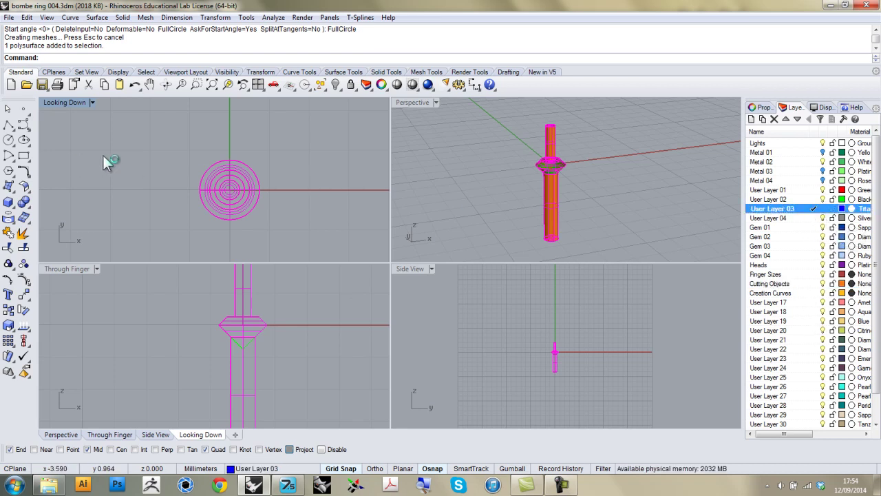
{"action": "left_click", "coordinate": [9, 139]}
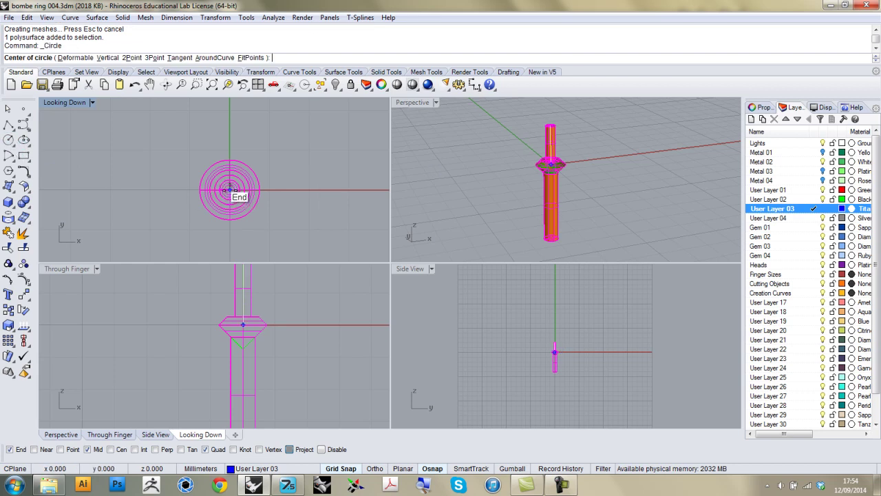
{"action": "left_click", "coordinate": [230, 190]}
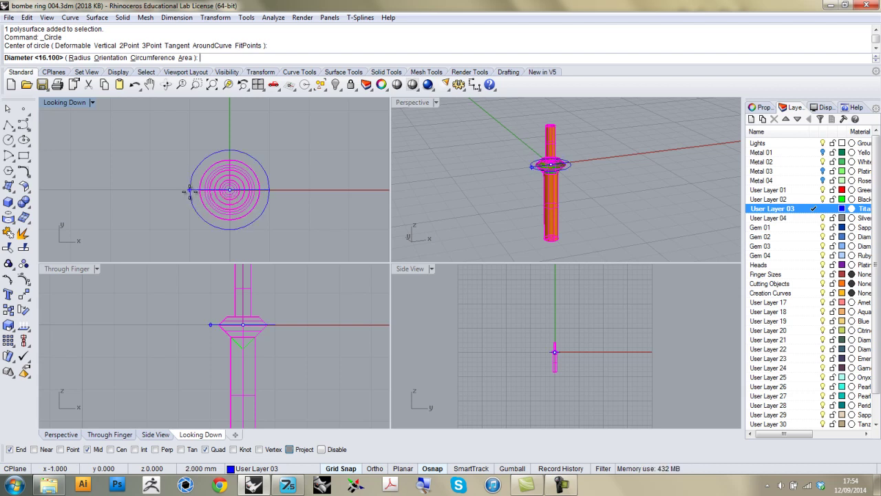
{"action": "left_click", "coordinate": [190, 191]}
{"action": "left_click", "coordinate": [201, 228]}
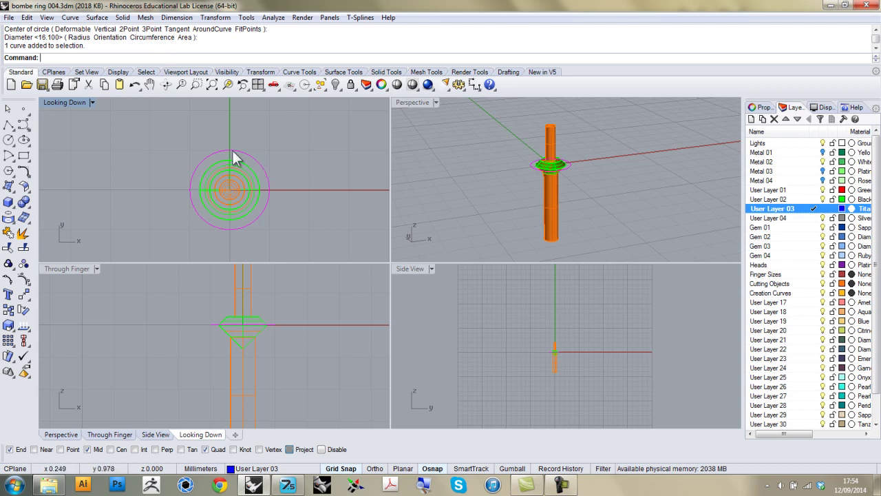
{"action": "left_click", "coordinate": [276, 188]}
{"action": "left_click", "coordinate": [268, 196]}
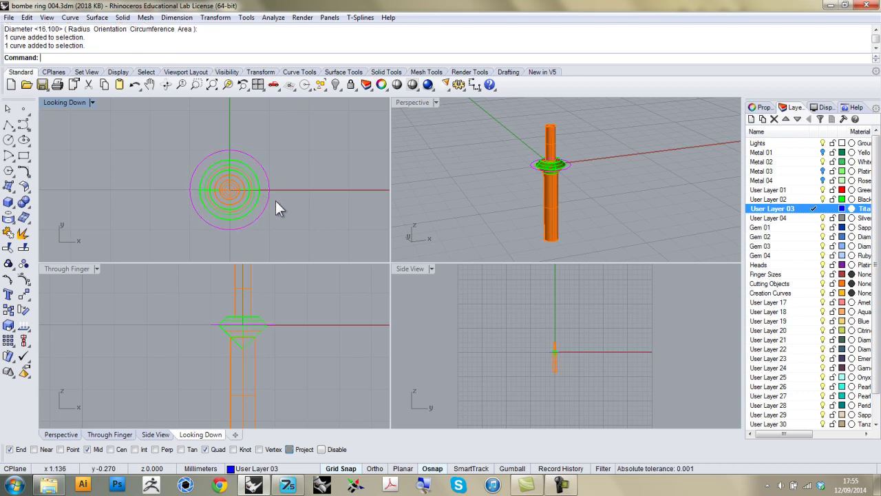
{"action": "left_click", "coordinate": [280, 201]}
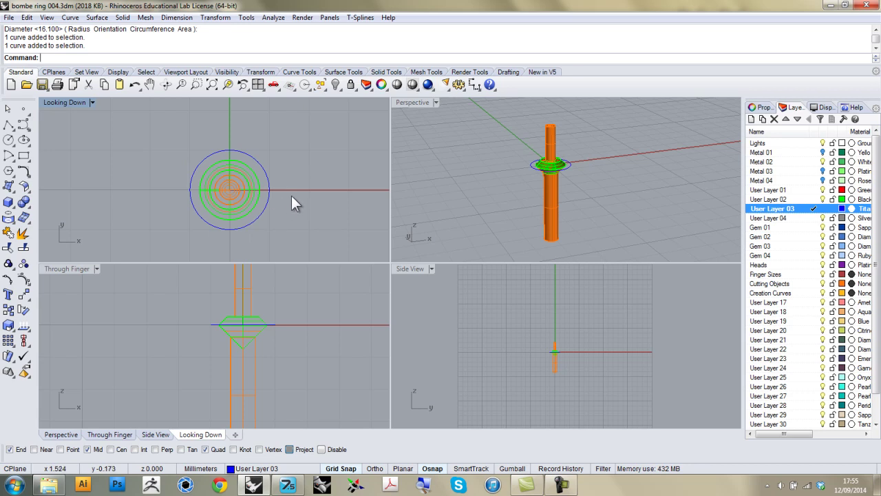
{"action": "scroll", "coordinate": [577, 205], "scroll_direction": "down", "scroll_amount": 3}
{"action": "scroll", "coordinate": [255, 213], "scroll_direction": "down", "scroll_amount": 5}
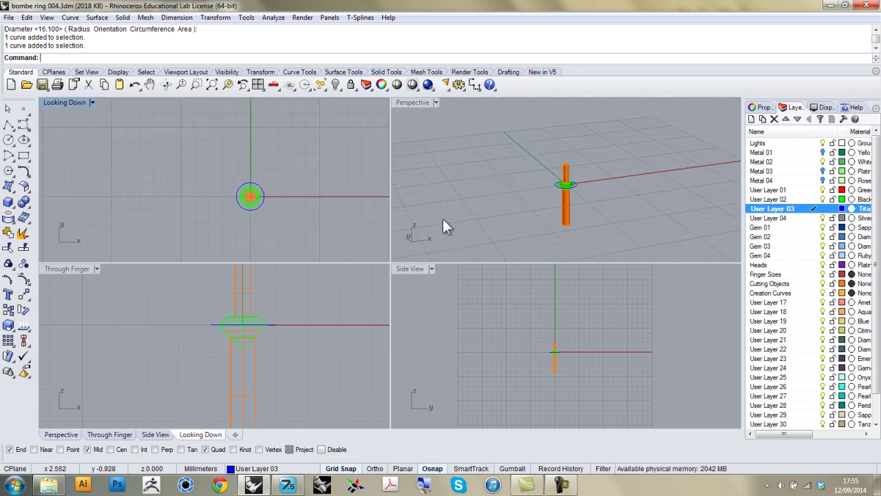
Show the Metal 01 ring layer and disable object snapping
{"action": "left_click", "coordinate": [822, 152]}
{"action": "right_click_drag", "start_coordinate": [249, 190], "coordinate": [243, 175]}
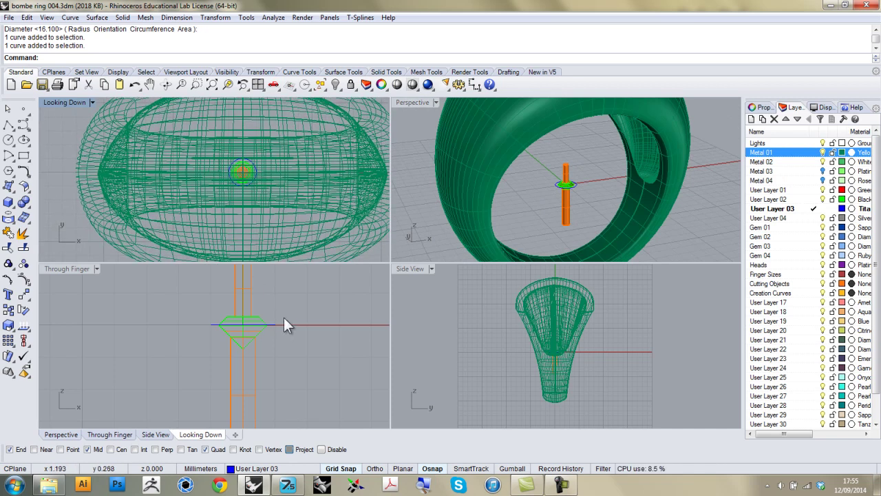
{"action": "left_click", "coordinate": [321, 449]}
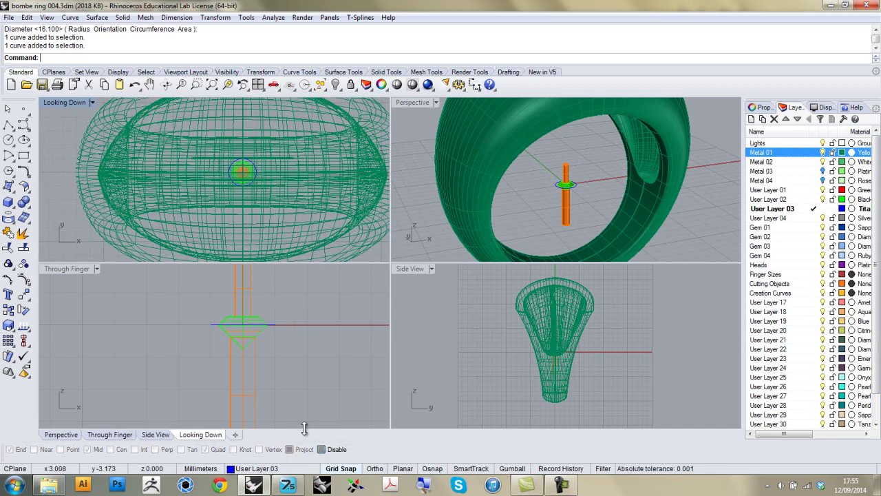
{"action": "right_click_drag", "start_coordinate": [243, 177], "coordinate": [225, 177]}
Window-select the gem, cutter and circles, and float the Transform toolbar
{"action": "left_click_drag", "start_coordinate": [290, 370], "coordinate": [267, 358]}
{"action": "right_click_drag", "start_coordinate": [236, 175], "coordinate": [246, 174]}
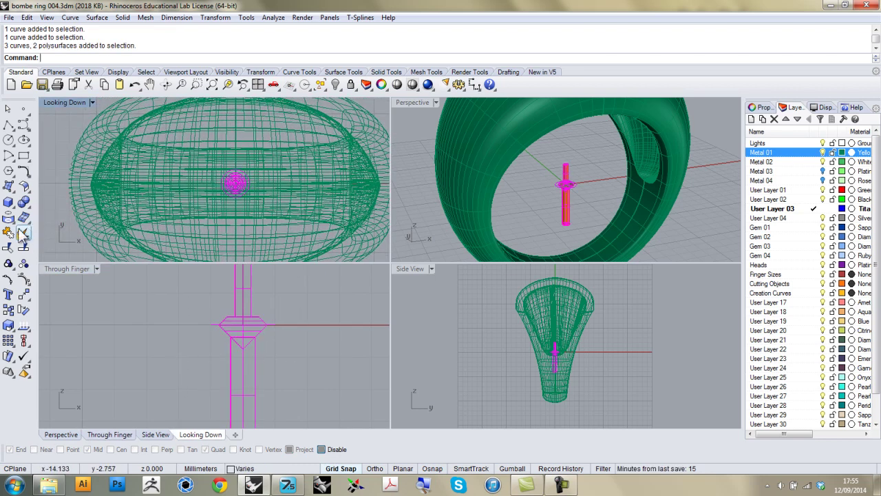
{"action": "left_click", "coordinate": [23, 294]}
{"action": "left_click_drag", "start_coordinate": [49, 294], "coordinate": [65, 290]}
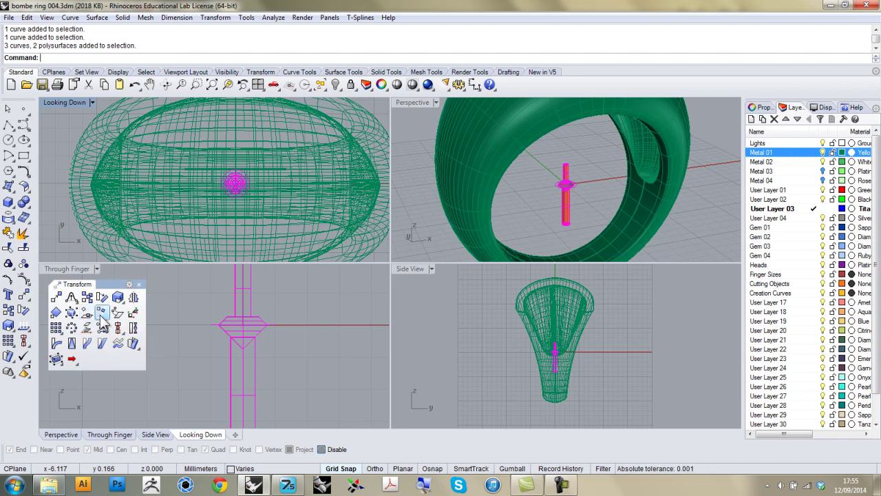
{"action": "scroll", "coordinate": [237, 196], "scroll_direction": "up", "scroll_amount": 5}
{"action": "scroll", "coordinate": [227, 198], "scroll_direction": "up", "scroll_amount": 3}
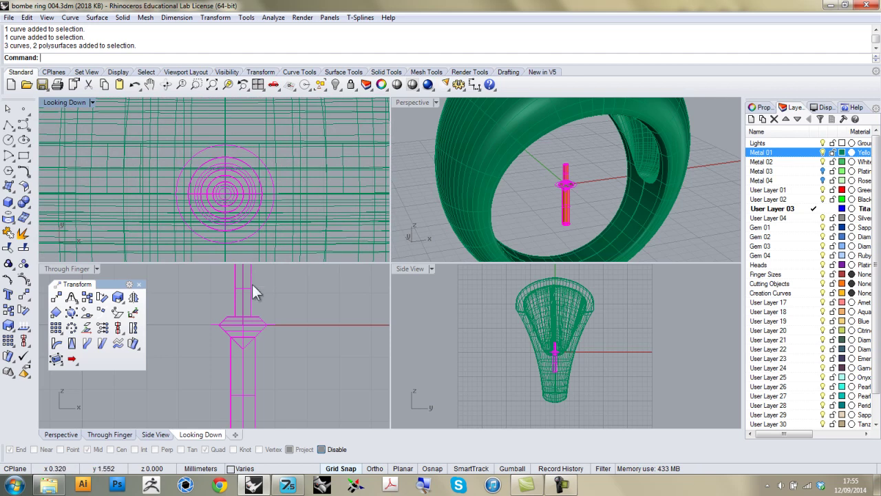
{"action": "scroll", "coordinate": [560, 242], "scroll_direction": "down", "scroll_amount": 5}
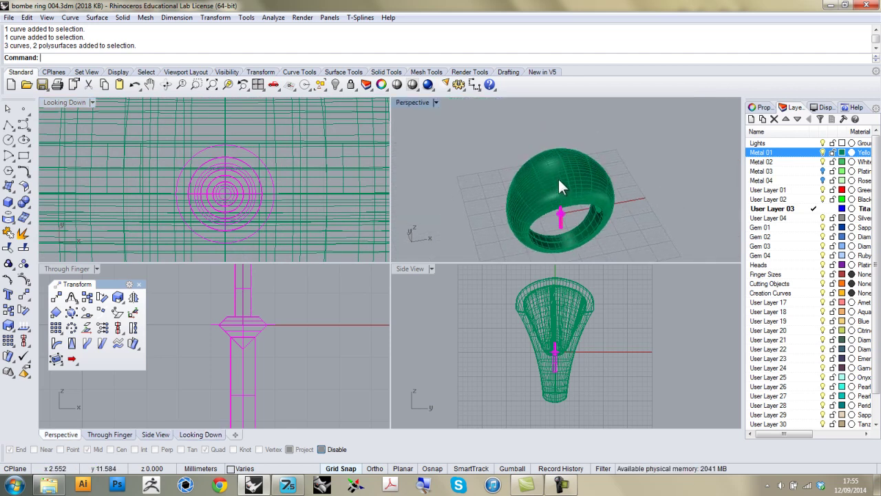
{"action": "scroll", "coordinate": [560, 184], "scroll_direction": "up", "scroll_amount": 2}
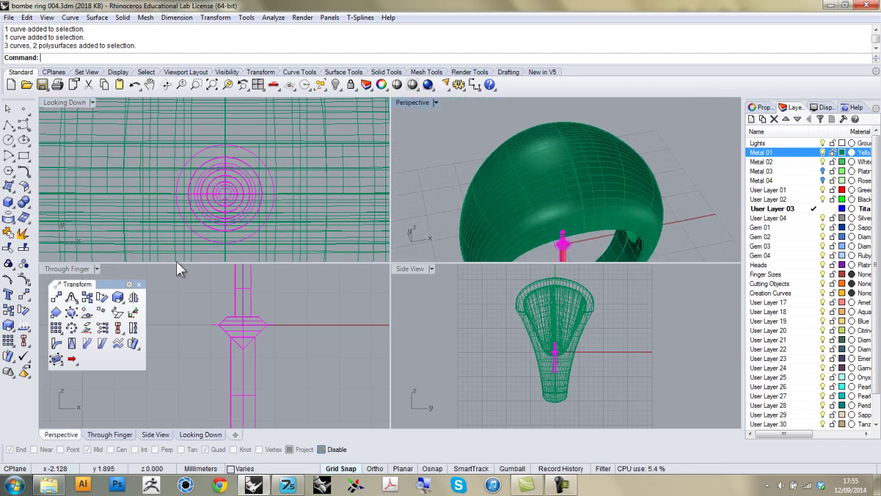
Orient the gem group onto the ring's top surface from the circles' centre and a reference point
{"action": "left_click", "coordinate": [87, 313]}
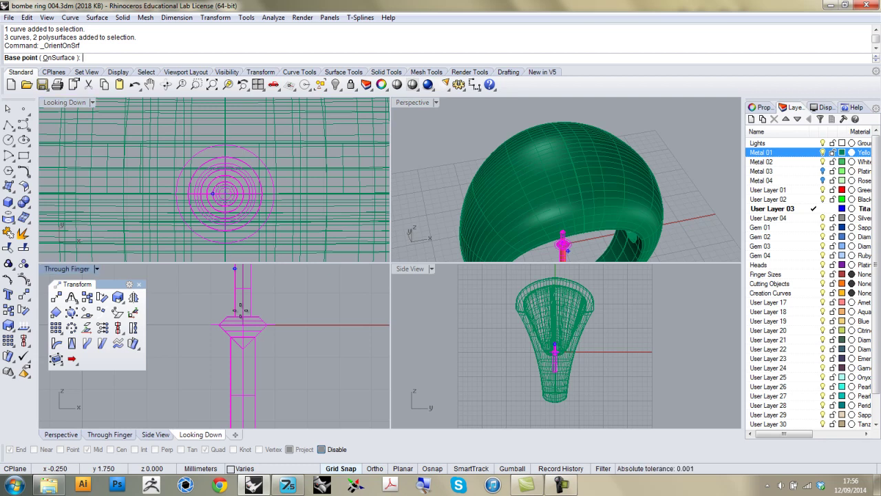
{"action": "scroll", "coordinate": [242, 334], "scroll_direction": "down", "scroll_amount": 2}
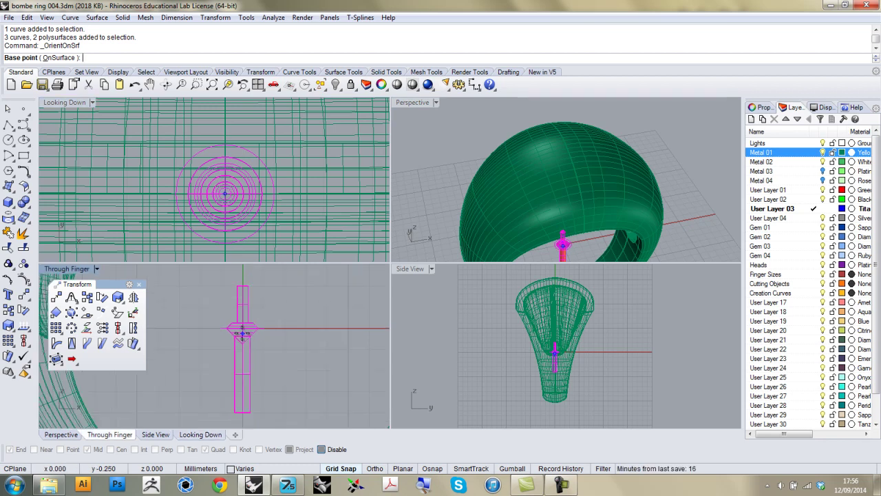
{"action": "left_click", "coordinate": [226, 195]}
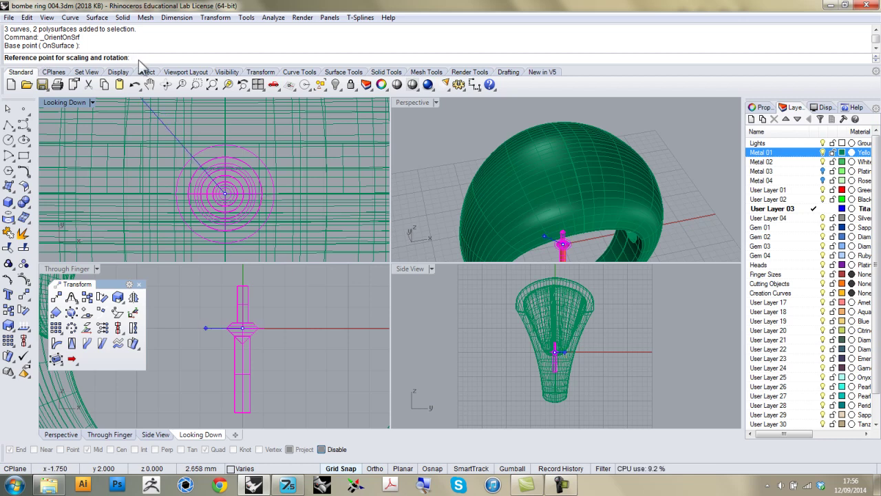
{"action": "left_click", "coordinate": [261, 194]}
{"action": "right_click_drag", "start_coordinate": [414, 225], "coordinate": [488, 158]}
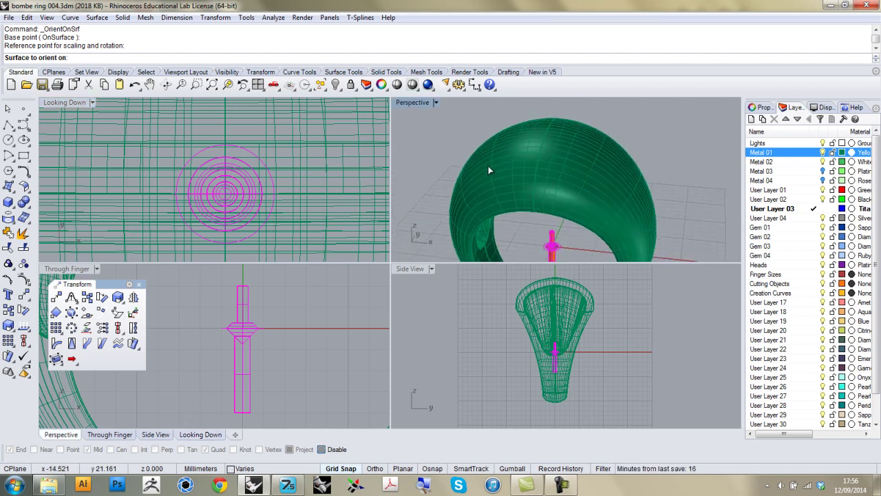
{"action": "left_click", "coordinate": [483, 165]}
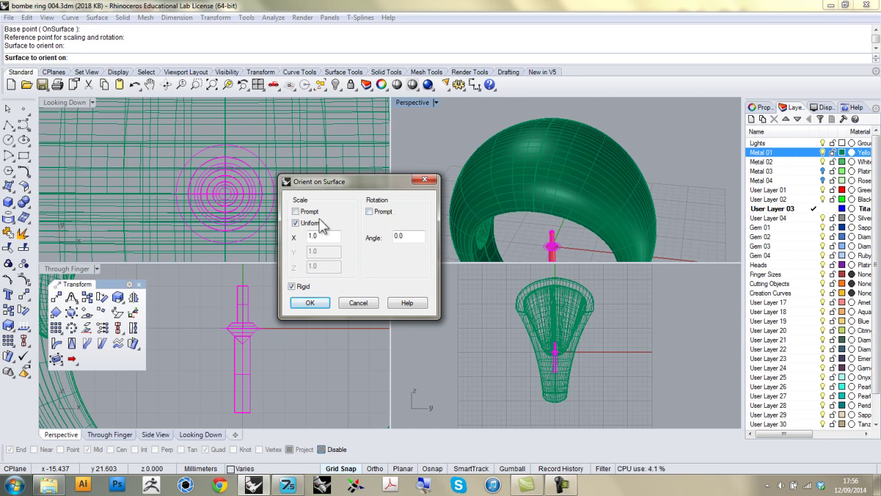
{"action": "left_click", "coordinate": [295, 212]}
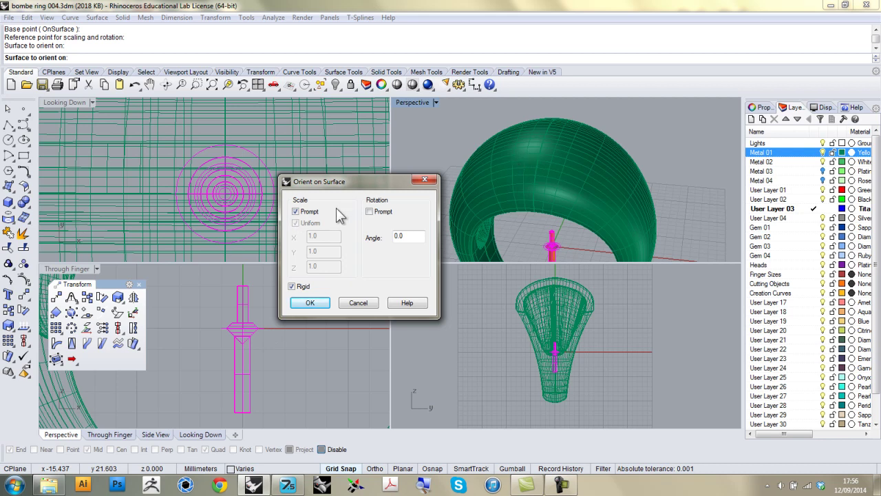
{"action": "left_click", "coordinate": [296, 212]}
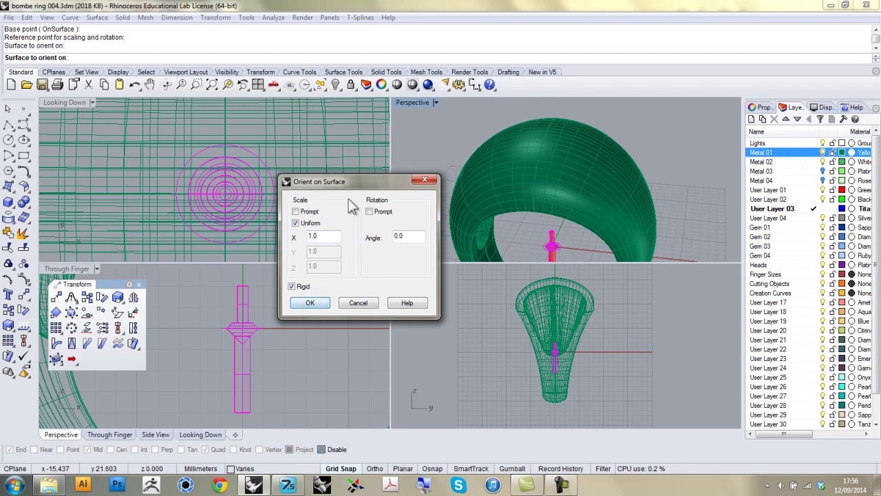
{"action": "left_click", "coordinate": [309, 303]}
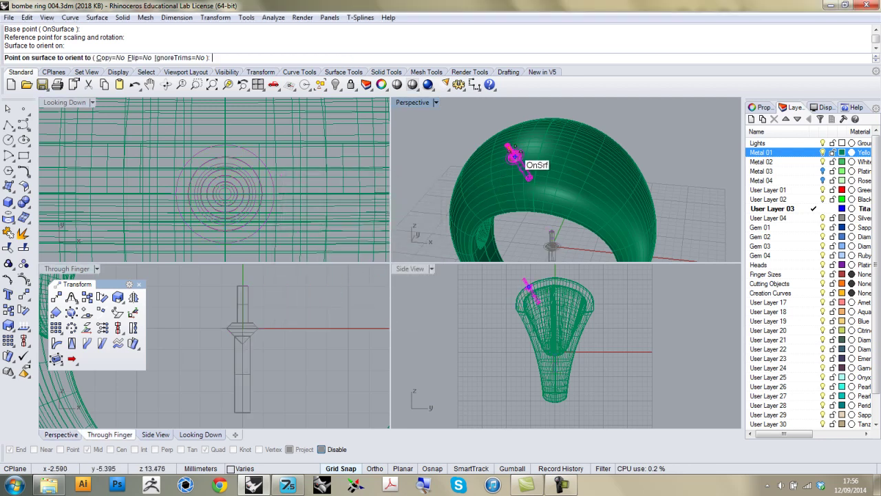
With Copy left off, place the gem, cutter and circle group on the ring's domed top
{"action": "scroll", "coordinate": [523, 120], "scroll_direction": "up", "scroll_amount": 5}
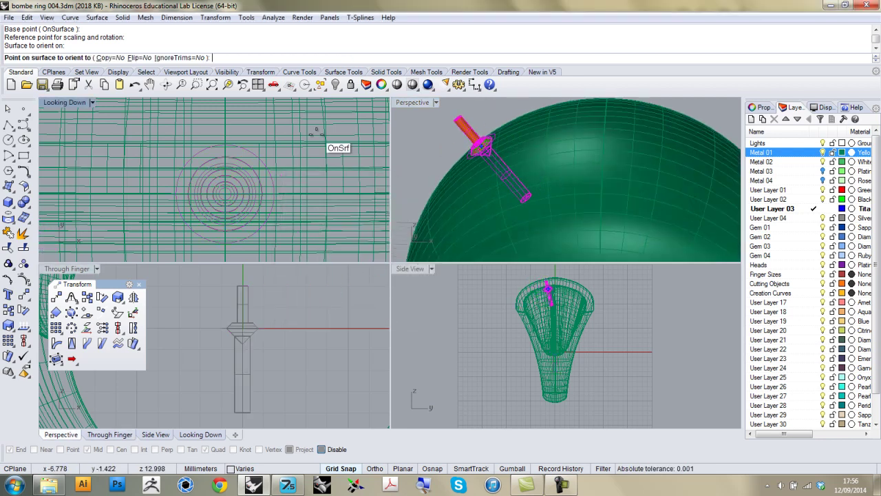
{"action": "left_click", "coordinate": [107, 58]}
{"action": "left_click", "coordinate": [108, 58]}
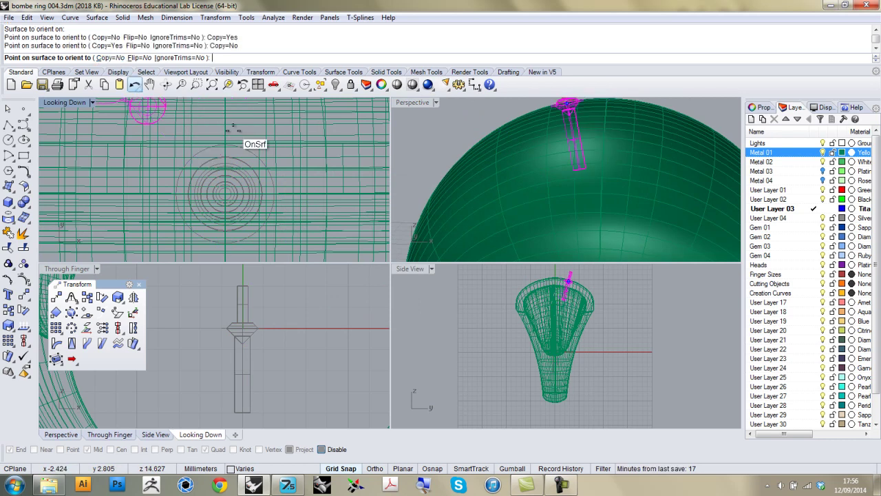
{"action": "scroll", "coordinate": [501, 151], "scroll_direction": "down", "scroll_amount": 4}
{"action": "scroll", "coordinate": [501, 159], "scroll_direction": "up", "scroll_amount": 2}
{"action": "left_click", "coordinate": [504, 165]}
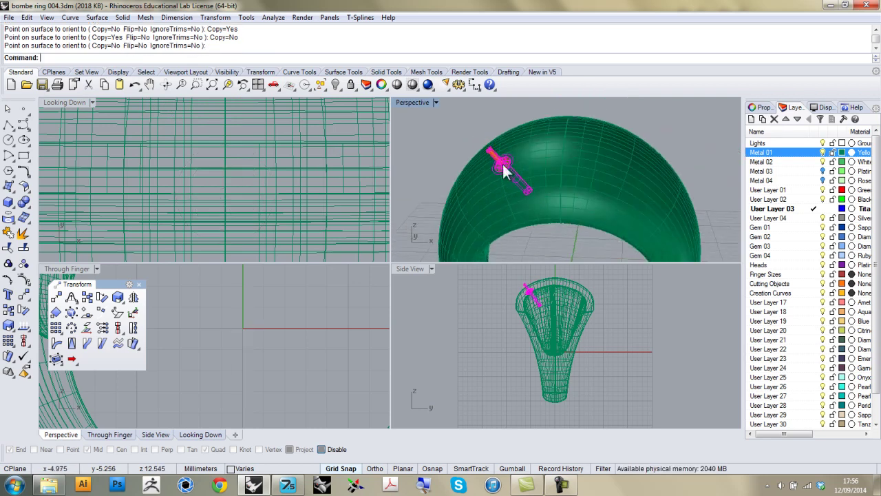
{"action": "scroll", "coordinate": [516, 144], "scroll_direction": "down", "scroll_amount": 3}
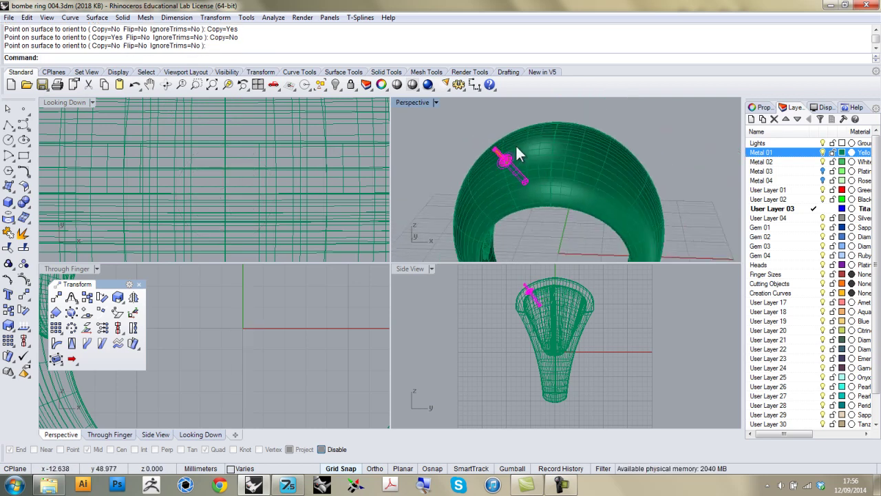
Undo the placement and re-run Orient on Surface onto the ring, accepting the scale and rotation
{"action": "left_click", "coordinate": [134, 85]}
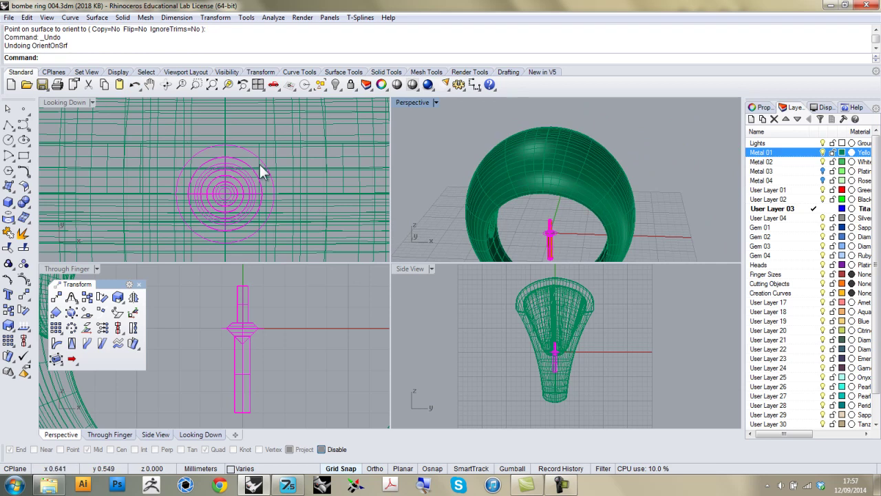
{"action": "left_click", "coordinate": [87, 312]}
{"action": "left_click", "coordinate": [223, 194]}
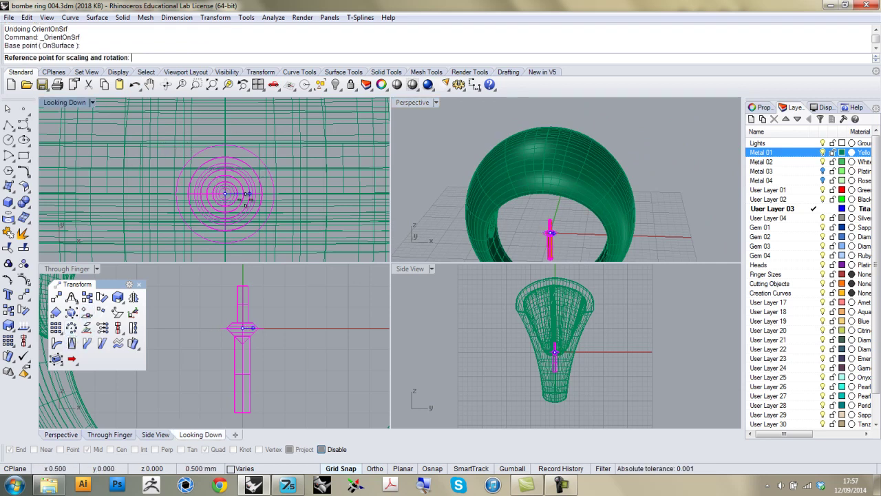
{"action": "left_click", "coordinate": [260, 194]}
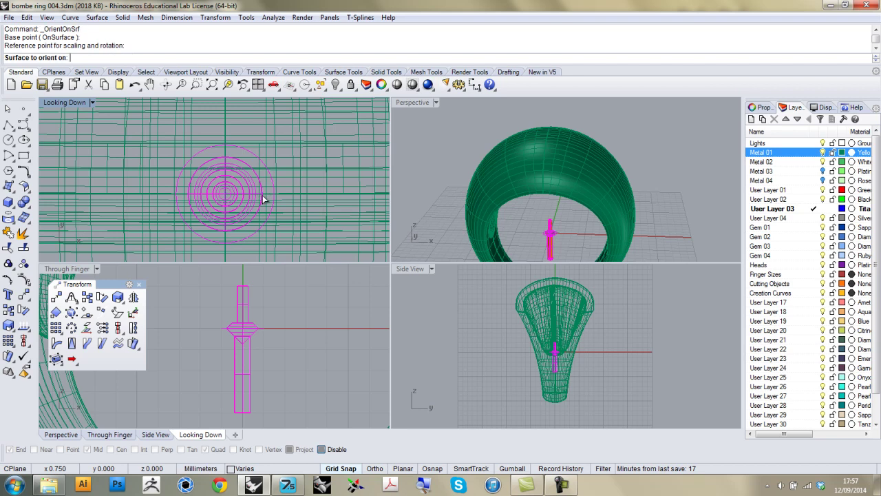
{"action": "left_click", "coordinate": [504, 157]}
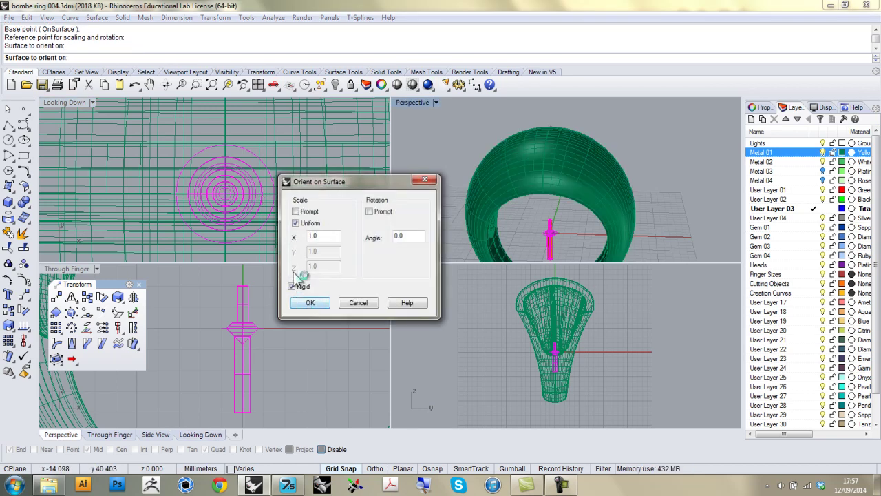
{"action": "left_click", "coordinate": [315, 303]}
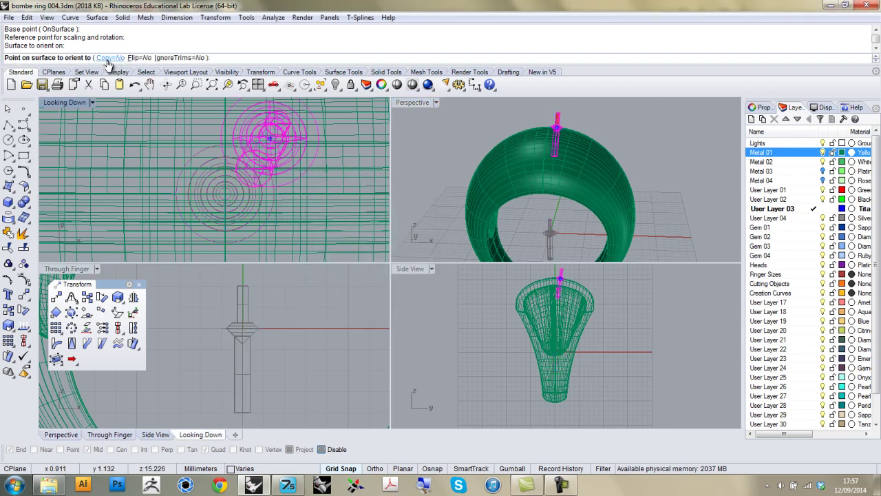
With Copy=Yes, drop three stone copies in a row across the ring's top
{"action": "left_click", "coordinate": [111, 58]}
{"action": "right_click_drag", "start_coordinate": [482, 206], "coordinate": [596, 187]}
{"action": "scroll", "coordinate": [516, 179], "scroll_direction": "up", "scroll_amount": 8}
{"action": "left_click", "coordinate": [532, 178]}
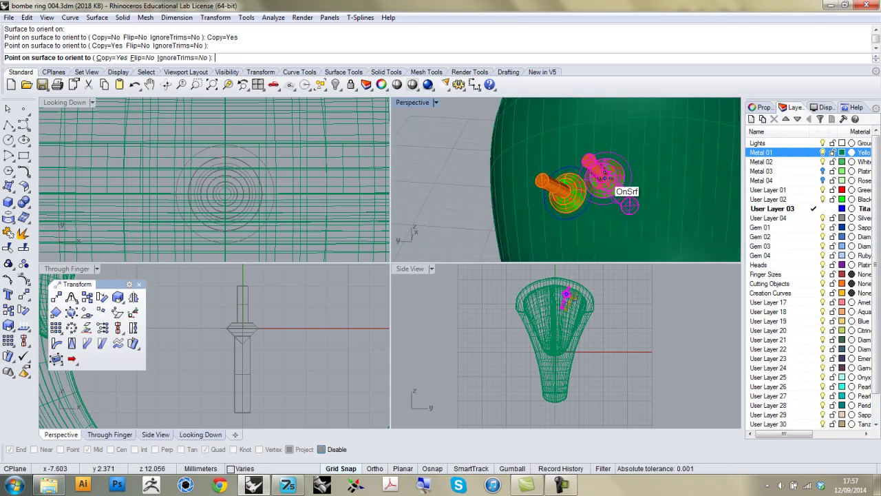
{"action": "scroll", "coordinate": [606, 176], "scroll_direction": "up", "scroll_amount": 5}
{"action": "scroll", "coordinate": [612, 171], "scroll_direction": "down", "scroll_amount": 2}
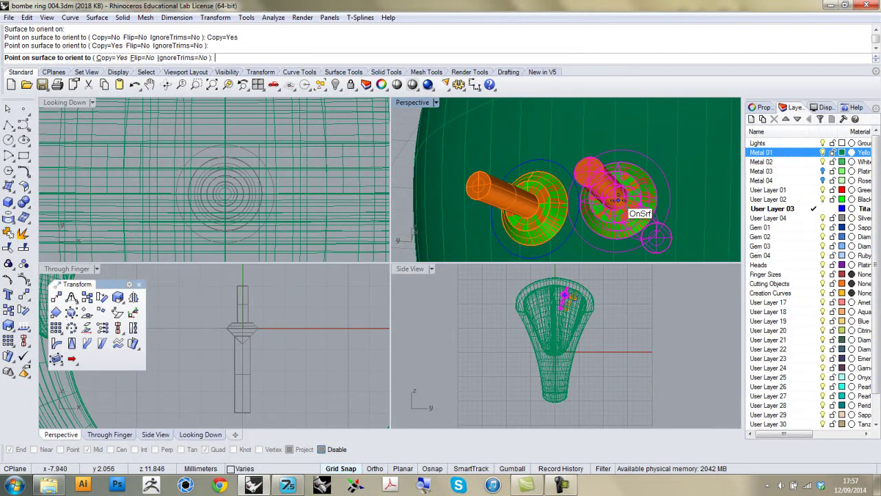
{"action": "left_click", "coordinate": [617, 198]}
{"action": "scroll", "coordinate": [592, 189], "scroll_direction": "down", "scroll_amount": 2}
{"action": "scroll", "coordinate": [619, 193], "scroll_direction": "up", "scroll_amount": 4}
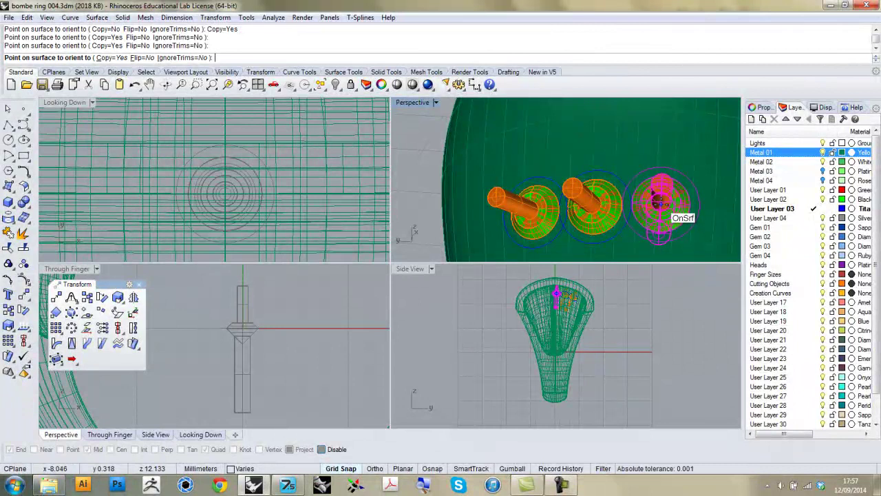
{"action": "left_click", "coordinate": [659, 201]}
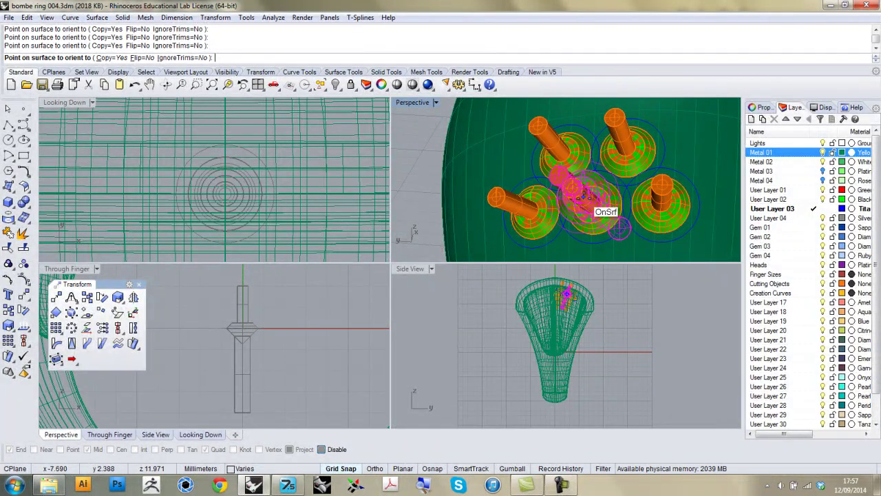
Place two more stone copies near the ring's top to complete the cluster
{"action": "right_click_drag", "start_coordinate": [583, 198], "coordinate": [568, 161]}
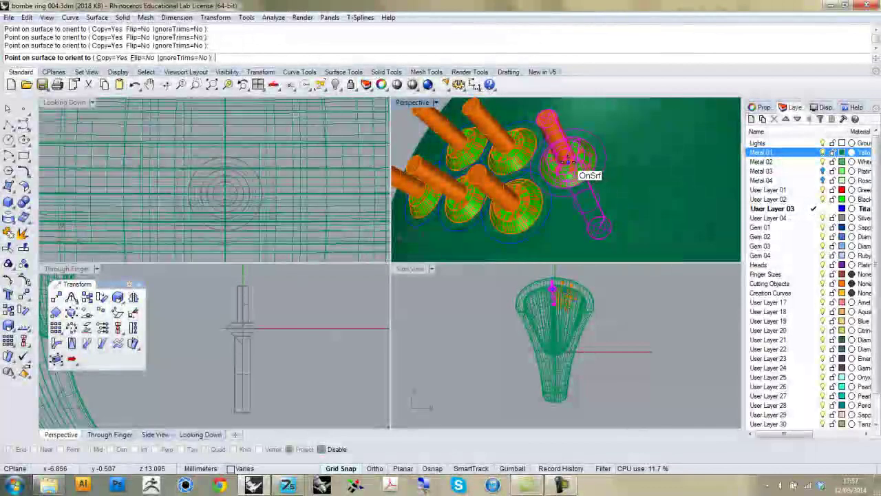
{"action": "scroll", "coordinate": [578, 172], "scroll_direction": "down", "scroll_amount": 5}
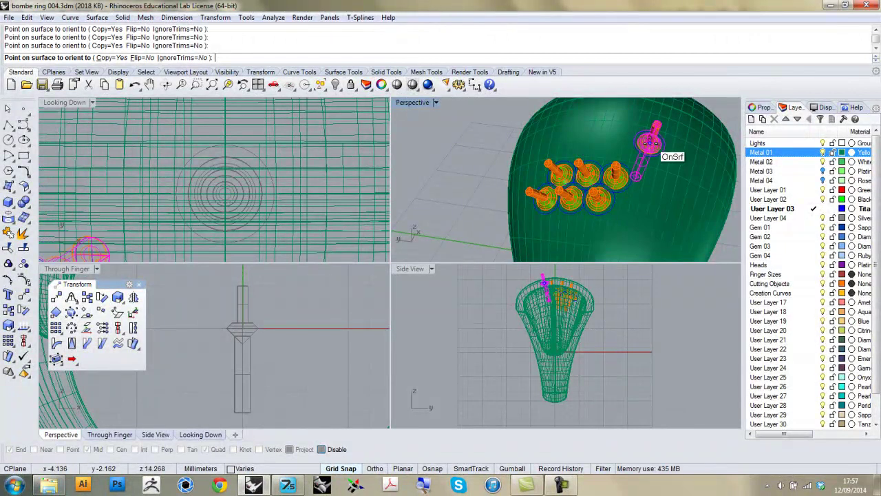
{"action": "left_click", "coordinate": [649, 148]}
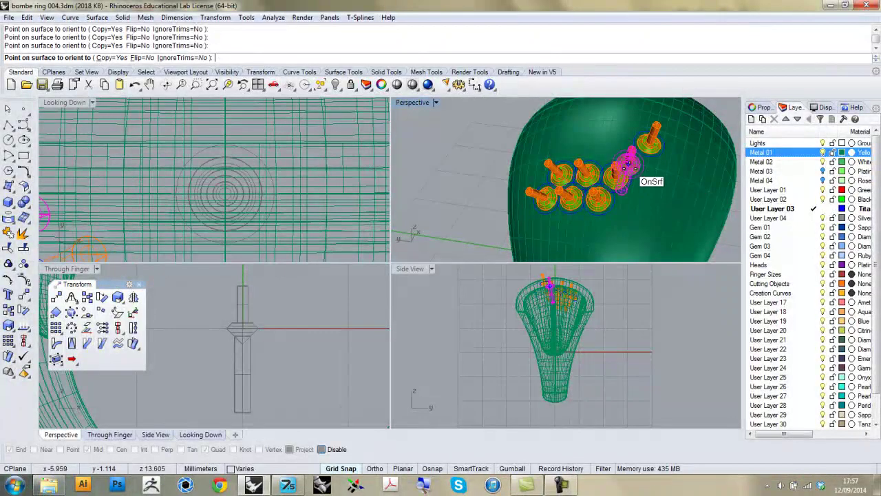
{"action": "scroll", "coordinate": [629, 199], "scroll_direction": "up", "scroll_amount": 2}
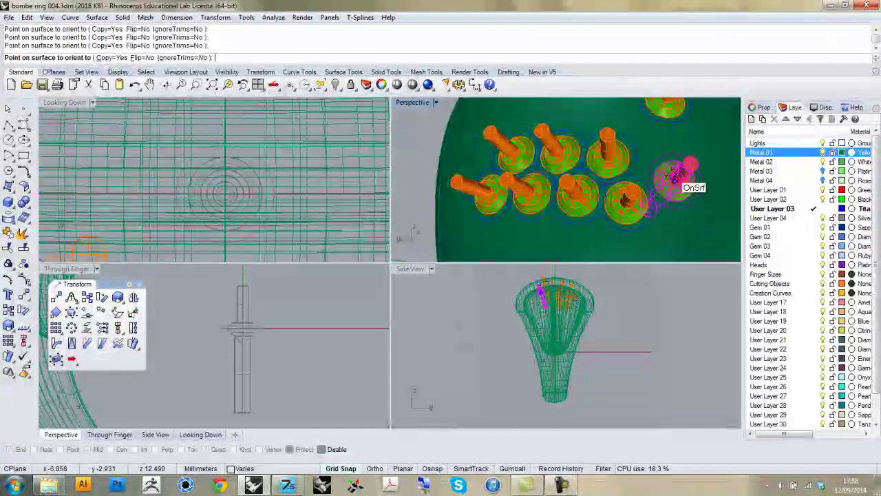
{"action": "right_click_drag", "start_coordinate": [655, 197], "coordinate": [611, 172]}
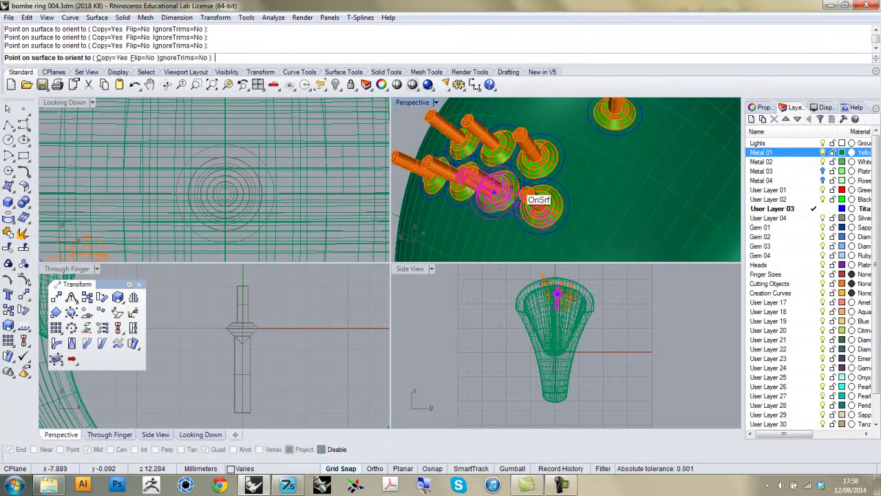
{"action": "left_click", "coordinate": [586, 167]}
Delete the stray original stone group at the ring's centre
{"action": "scroll", "coordinate": [599, 164], "scroll_direction": "down", "scroll_amount": 5}
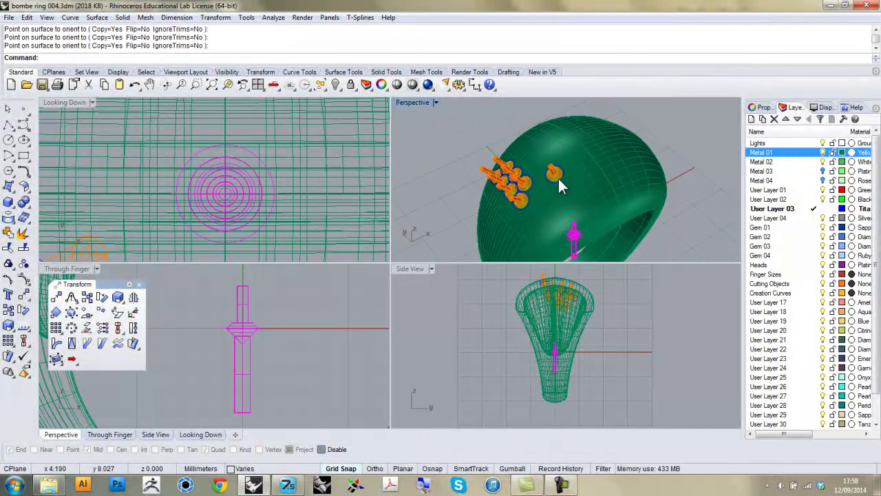
{"action": "right_click_drag", "start_coordinate": [576, 217], "coordinate": [454, 181]}
{"action": "scroll", "coordinate": [237, 355], "scroll_direction": "down", "scroll_amount": 4}
{"action": "scroll", "coordinate": [214, 303], "scroll_direction": "up", "scroll_amount": 6}
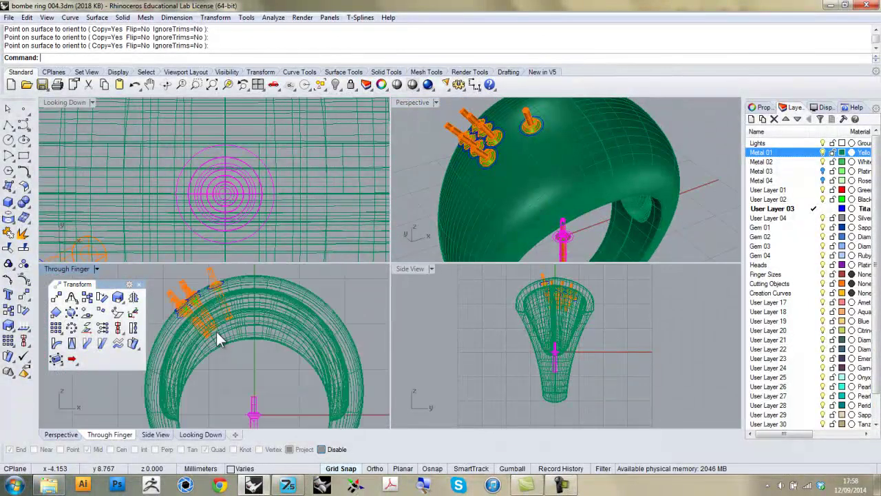
{"action": "left_click", "coordinate": [210, 293]}
{"action": "left_click_drag", "start_coordinate": [269, 387], "coordinate": [270, 387]}
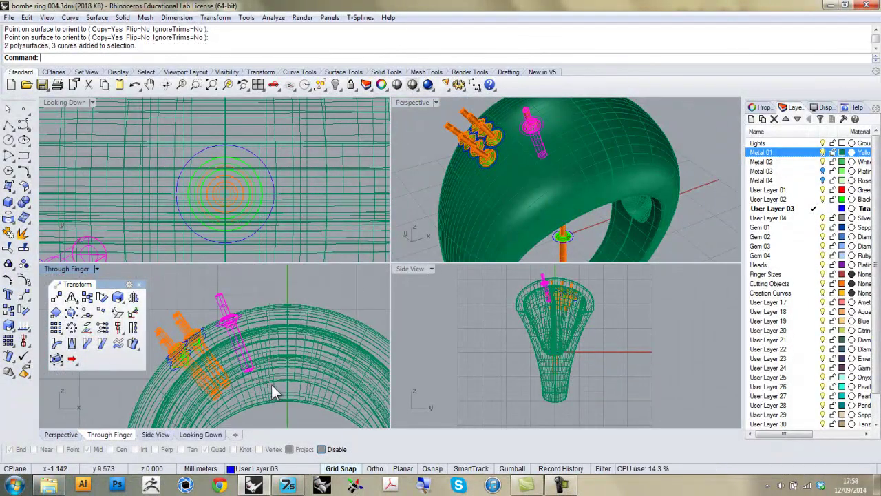
{"action": "key", "text": "Delete"}
Make Cutting Objects the current layer
{"action": "right_click_drag", "start_coordinate": [543, 222], "coordinate": [639, 217]}
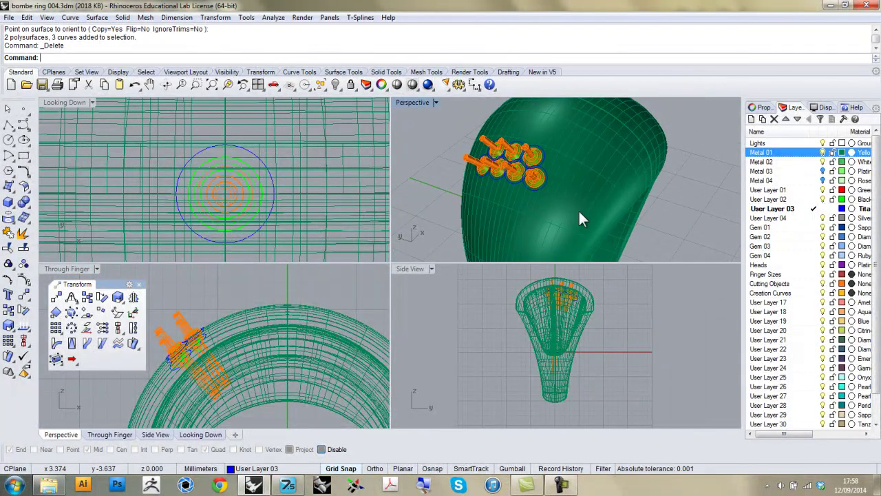
{"action": "scroll", "coordinate": [503, 173], "scroll_direction": "up", "scroll_amount": 5}
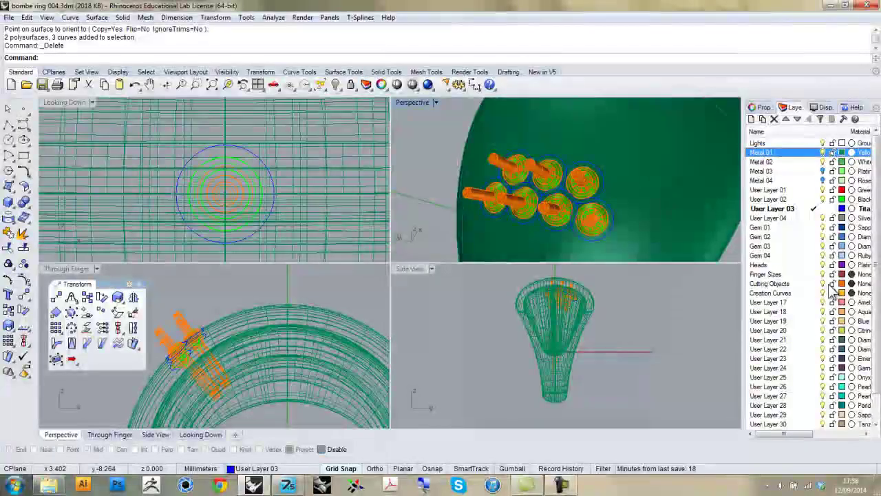
{"action": "left_click", "coordinate": [826, 286]}
{"action": "scroll", "coordinate": [598, 203], "scroll_direction": "down", "scroll_amount": 5}
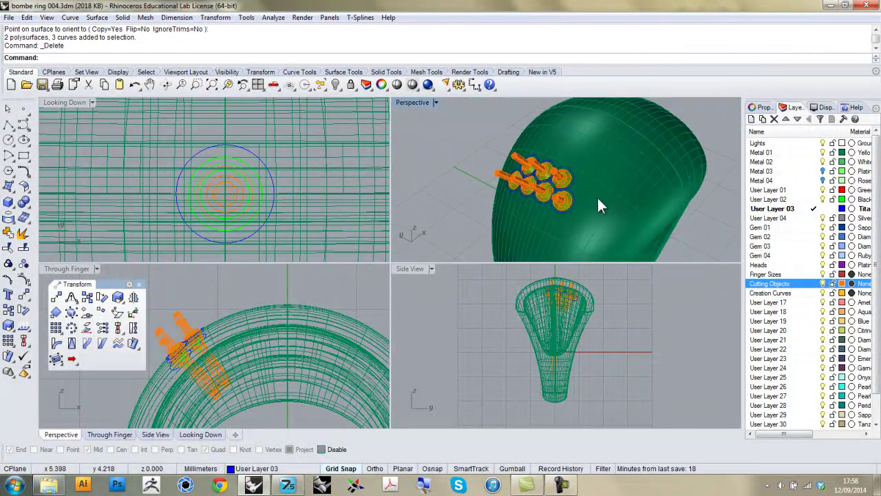
{"action": "scroll", "coordinate": [598, 200], "scroll_direction": "up", "scroll_amount": 4}
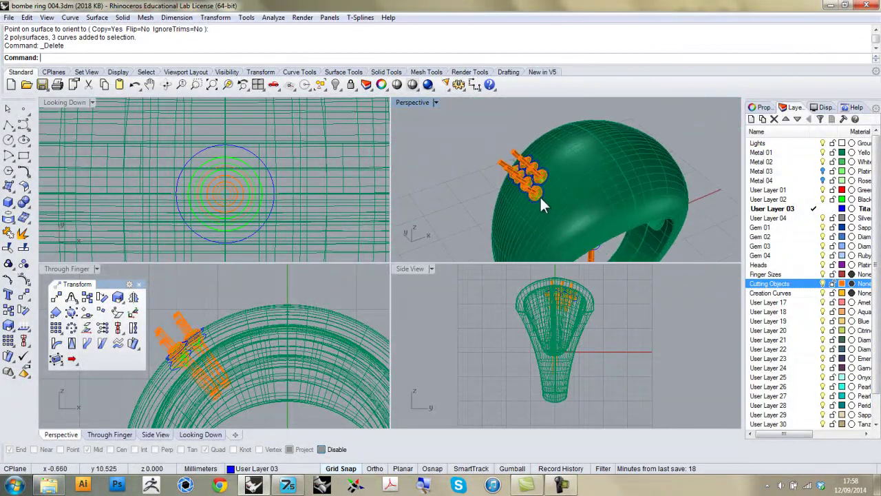
{"action": "left_click", "coordinate": [25, 205]}
Boolean-subtract the orange cutters from the ring to cut the stone seats
{"action": "left_click", "coordinate": [57, 211]}
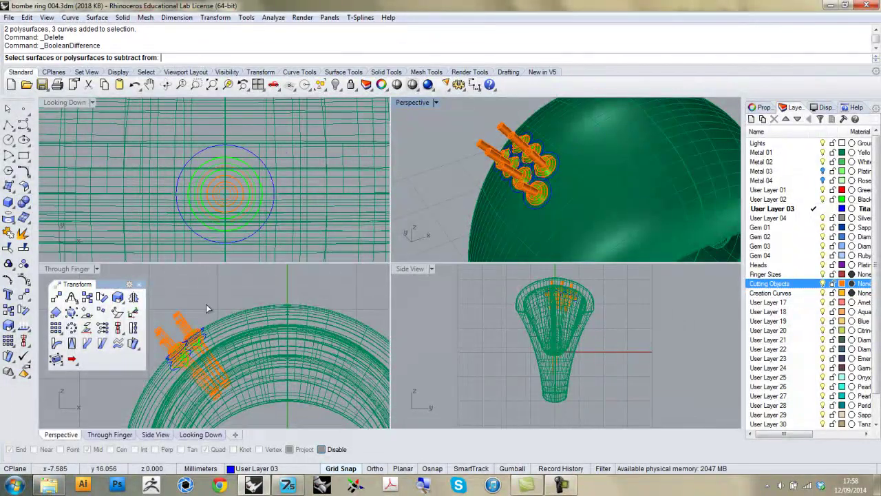
{"action": "left_click", "coordinate": [249, 326]}
{"action": "key", "text": "Return"}
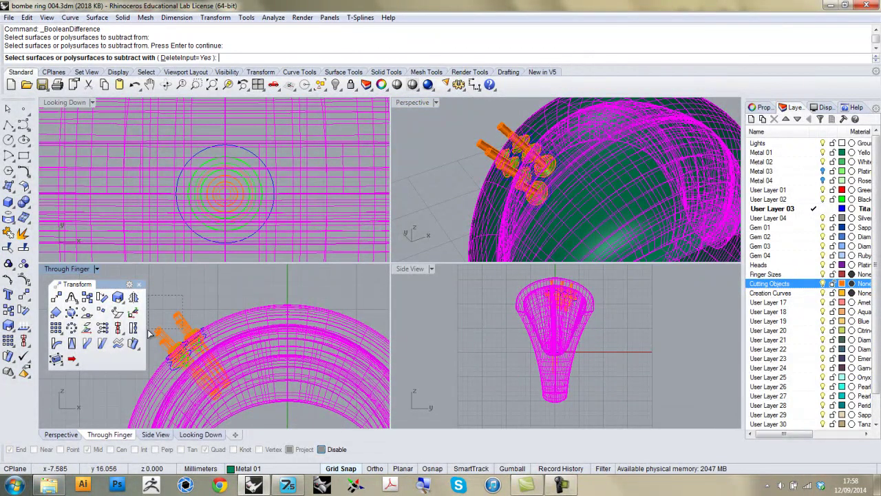
{"action": "left_click", "coordinate": [152, 335]}
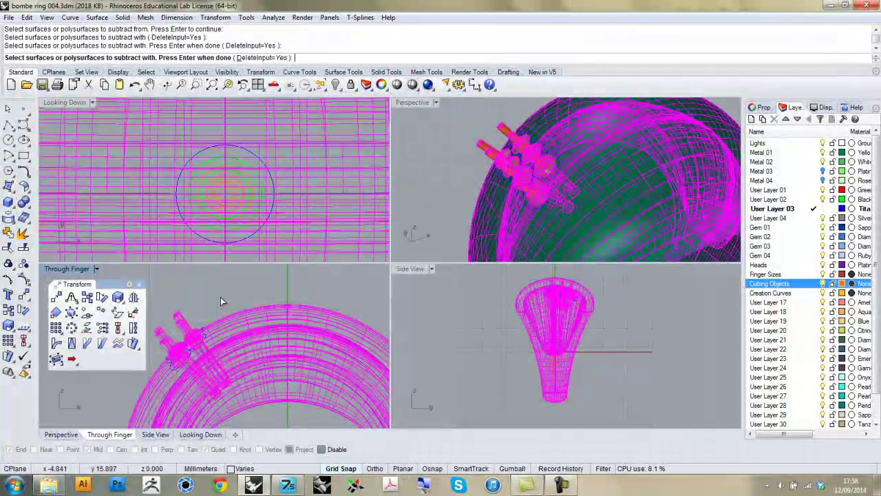
{"action": "key", "text": "Return"}
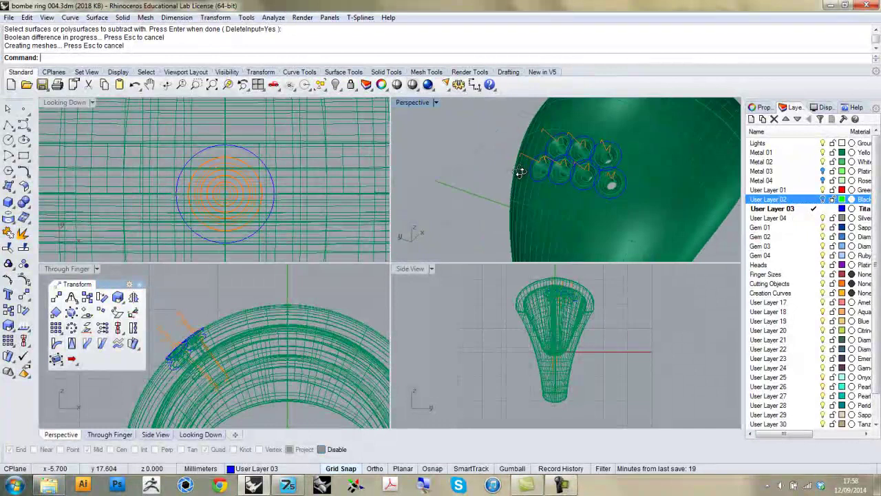
Show the green gems on User Layer 02 and inspect the seats from several views
{"action": "right_click_drag", "start_coordinate": [520, 173], "coordinate": [535, 189]}
{"action": "left_click", "coordinate": [823, 199]}
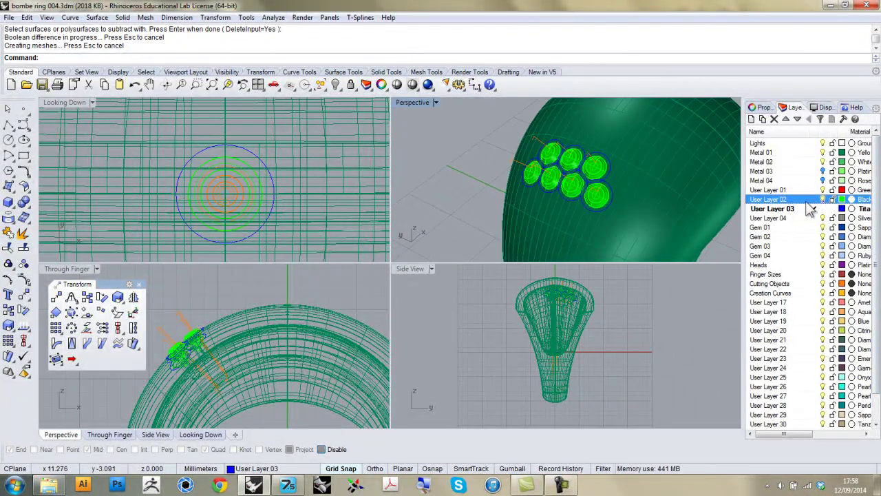
{"action": "right_click_drag", "start_coordinate": [683, 195], "coordinate": [554, 170]}
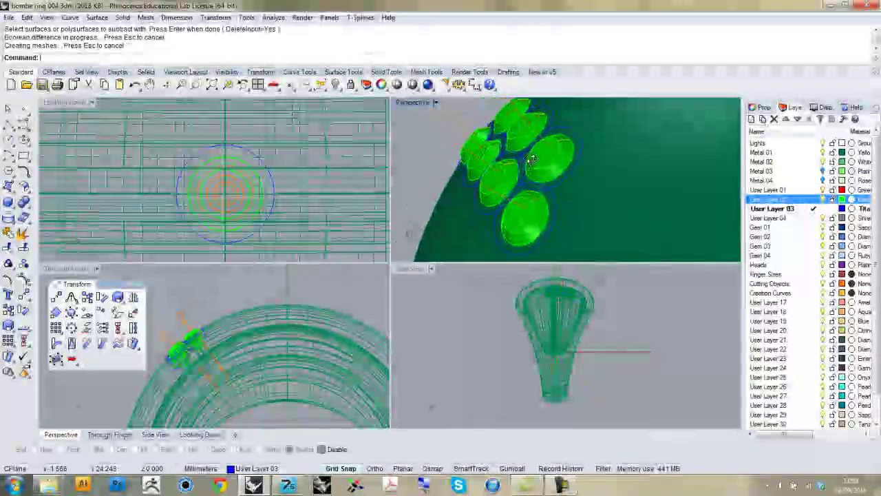
{"action": "scroll", "coordinate": [580, 180], "scroll_direction": "down", "scroll_amount": 3}
{"action": "right_click_drag", "start_coordinate": [550, 172], "coordinate": [580, 180]}
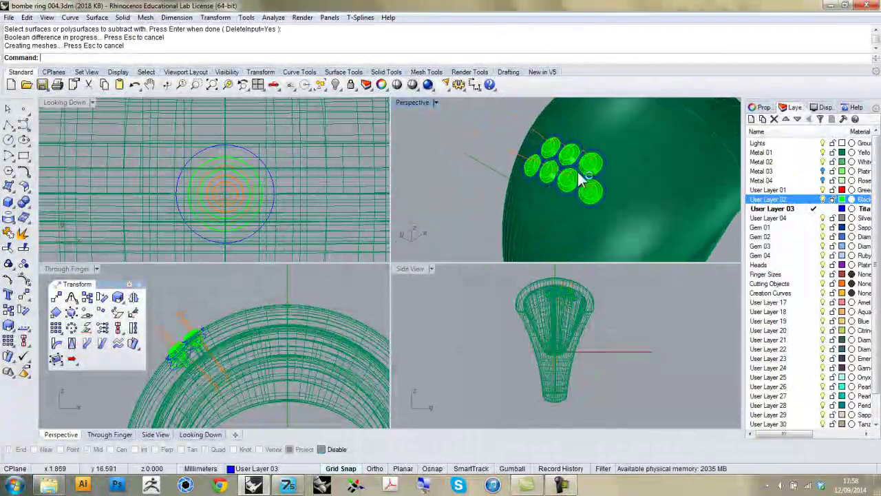
{"action": "scroll", "coordinate": [582, 183], "scroll_direction": "up", "scroll_amount": 3}
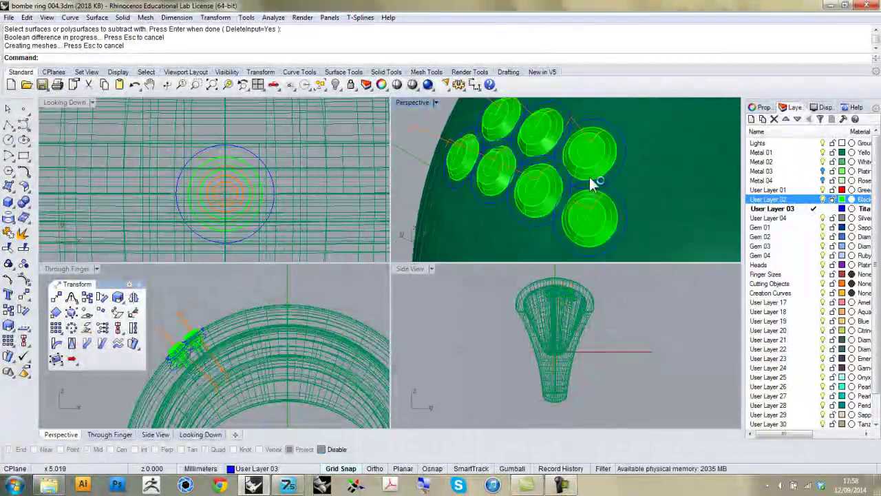
{"action": "right_click_drag", "start_coordinate": [273, 323], "coordinate": [269, 342]}
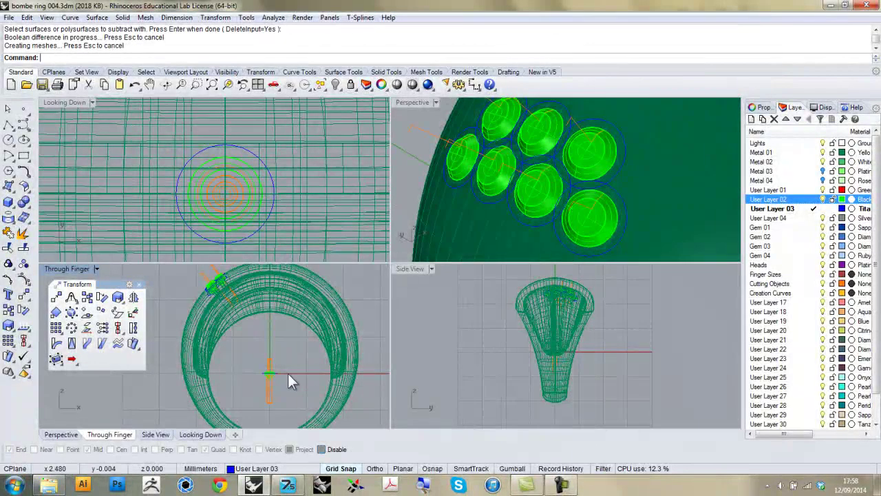
{"action": "scroll", "coordinate": [282, 184], "scroll_direction": "down", "scroll_amount": 6}
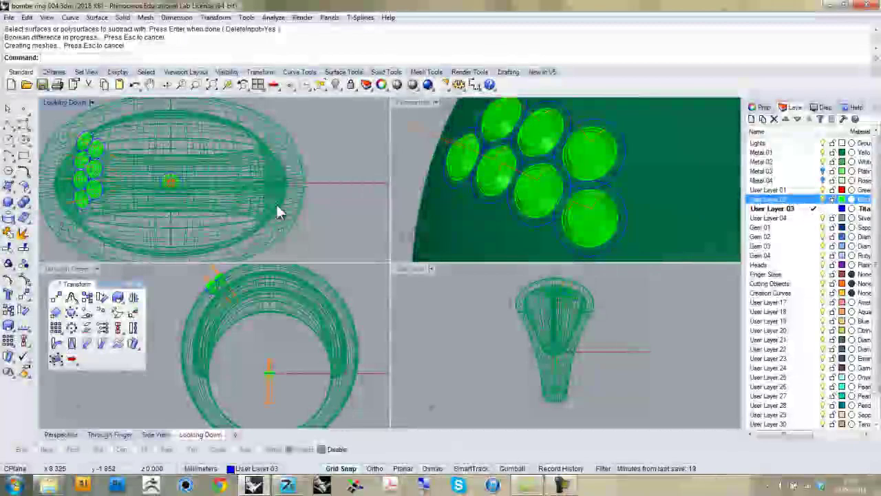
{"action": "right_click_drag", "start_coordinate": [277, 200], "coordinate": [197, 178]}
Create an upright cylinder of 0.5 diameter beside the ring
{"action": "left_click", "coordinate": [12, 205]}
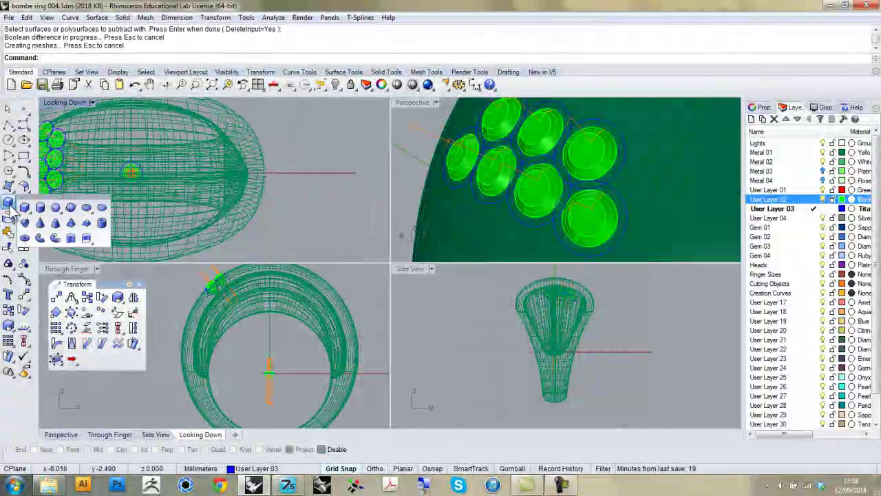
{"action": "left_click", "coordinate": [40, 207]}
{"action": "scroll", "coordinate": [289, 172], "scroll_direction": "up", "scroll_amount": 3}
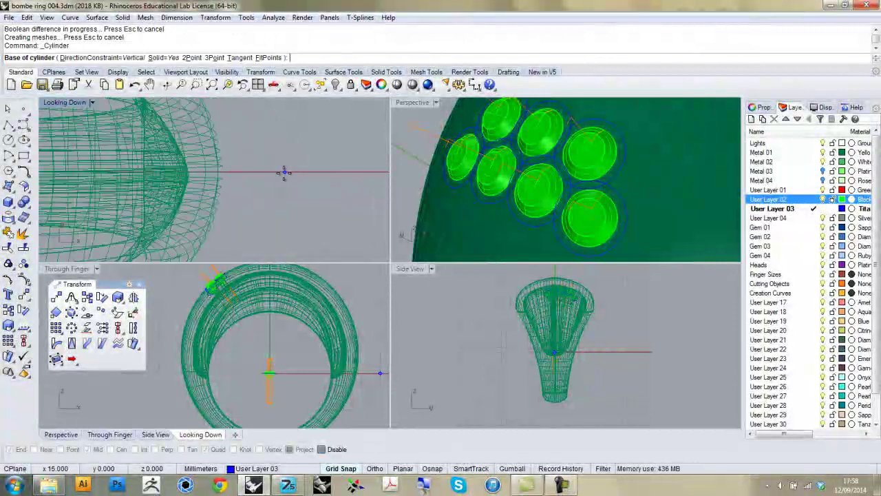
{"action": "left_click", "coordinate": [285, 172]}
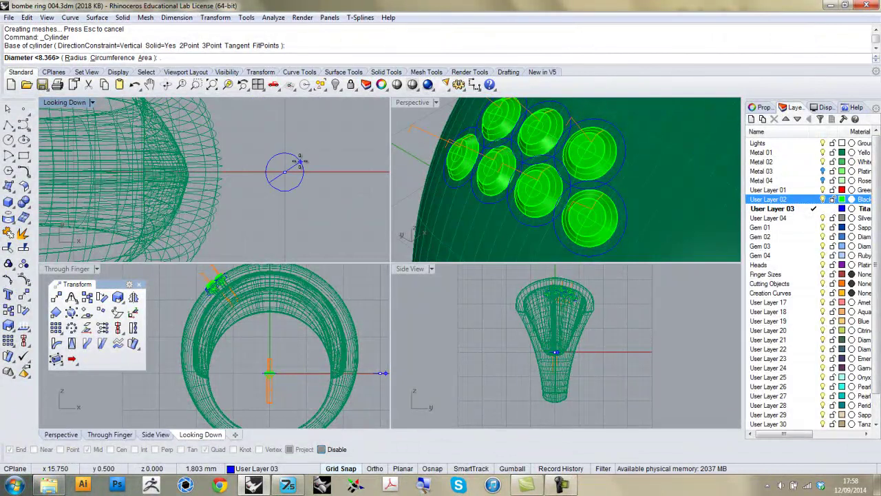
{"action": "key", "text": "Return"}
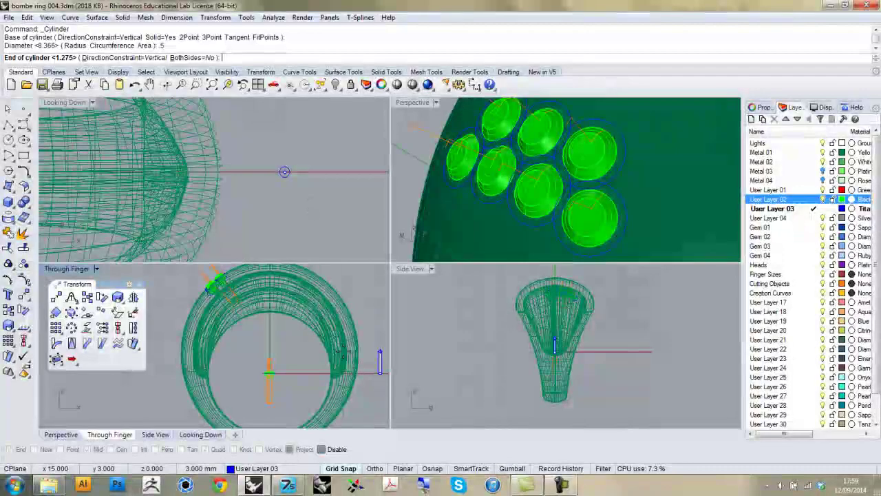
{"action": "scroll", "coordinate": [342, 366], "scroll_direction": "up", "scroll_amount": 2}
{"action": "scroll", "coordinate": [343, 366], "scroll_direction": "up", "scroll_amount": 3}
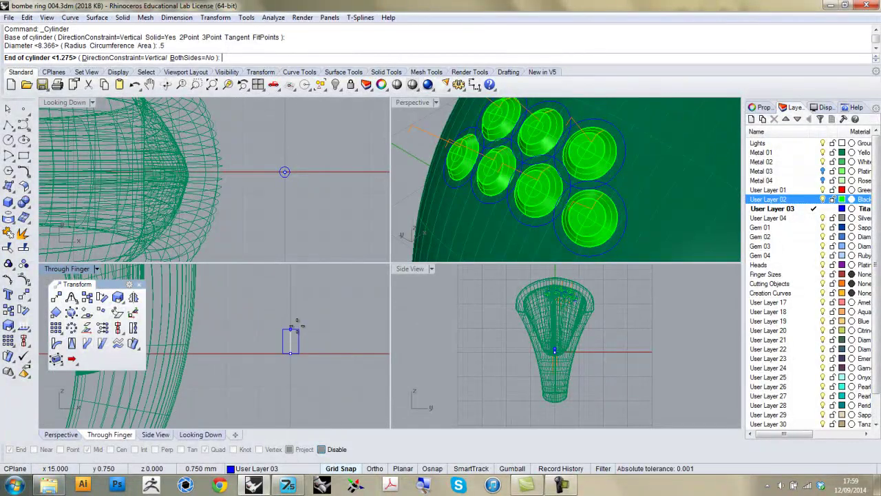
{"action": "left_click", "coordinate": [298, 320]}
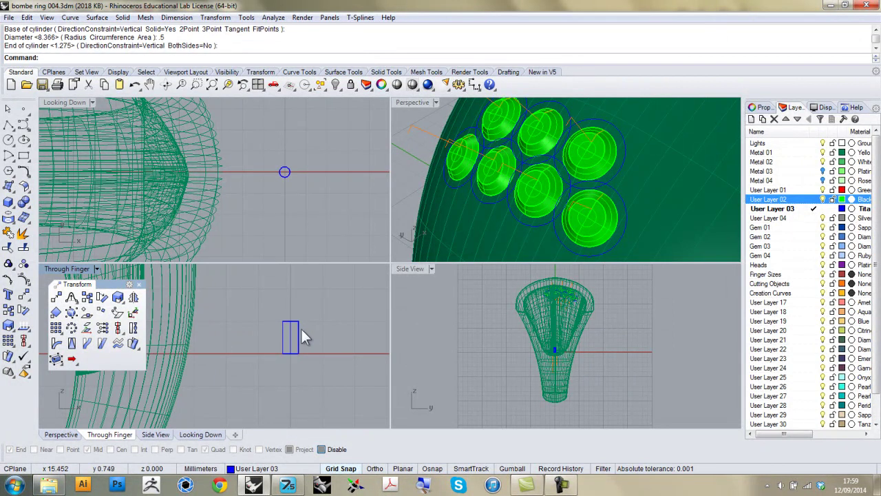
Move the cylinder straight along the x axis, about 13 mm, clear of the ring
{"action": "left_click", "coordinate": [300, 331]}
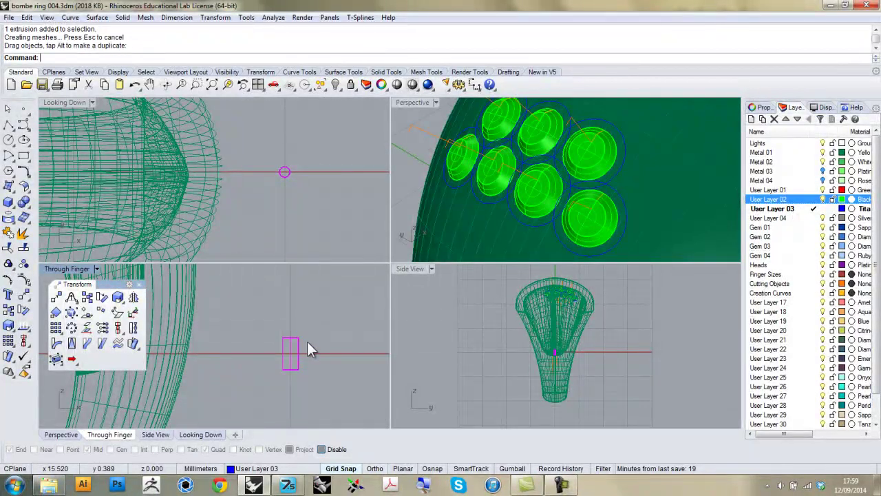
{"action": "scroll", "coordinate": [307, 345], "scroll_direction": "down", "scroll_amount": 2}
{"action": "right_click_drag", "start_coordinate": [305, 344], "coordinate": [382, 353]}
{"action": "left_click_drag", "start_coordinate": [373, 350], "coordinate": [255, 342], "text": "shift"}
{"action": "scroll", "coordinate": [231, 351], "scroll_direction": "up", "scroll_amount": 3}
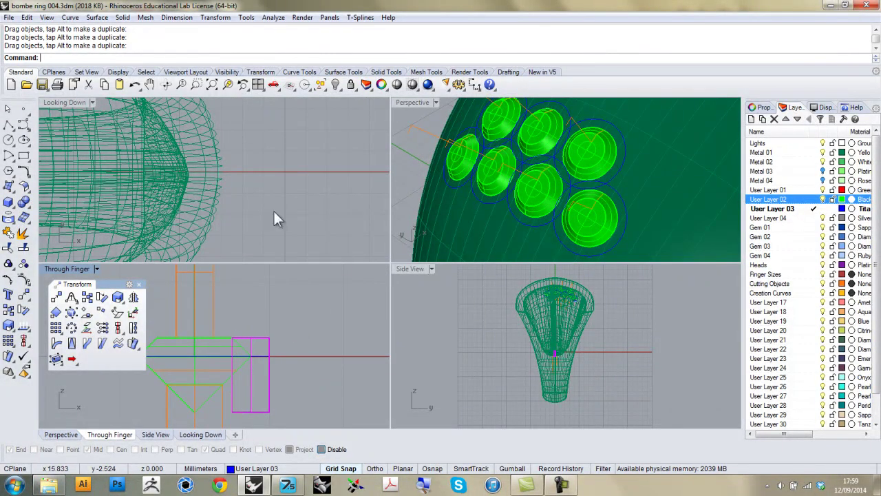
{"action": "scroll", "coordinate": [268, 206], "scroll_direction": "down", "scroll_amount": 4}
{"action": "scroll", "coordinate": [554, 181], "scroll_direction": "down", "scroll_amount": 4}
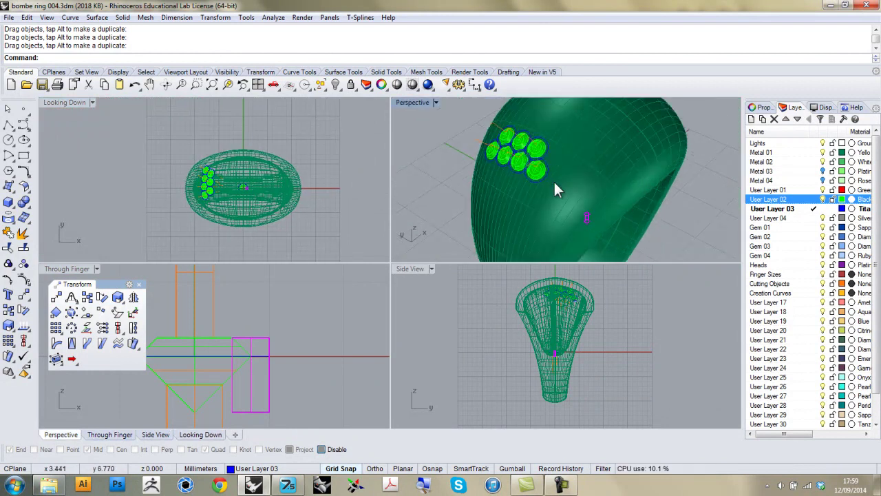
{"action": "right_click_drag", "start_coordinate": [554, 182], "coordinate": [490, 183]}
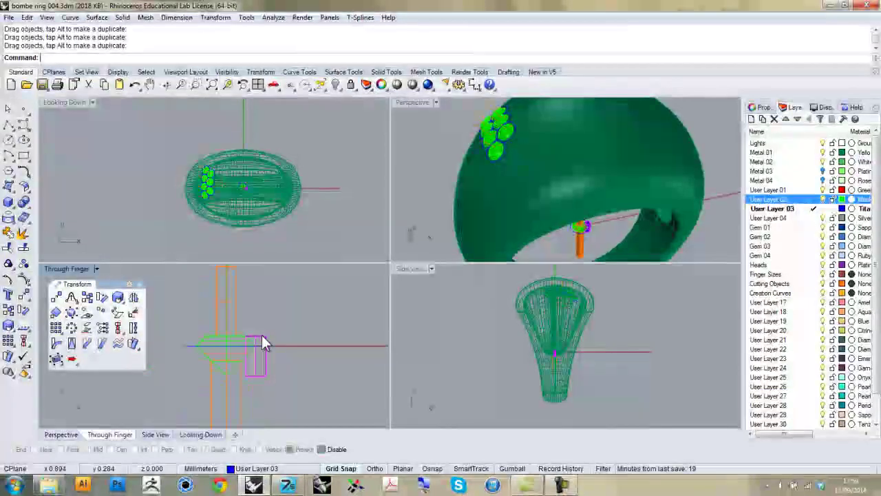
{"action": "right_click_drag", "start_coordinate": [261, 334], "coordinate": [169, 344]}
{"action": "scroll", "coordinate": [224, 338], "scroll_direction": "down", "scroll_amount": 3}
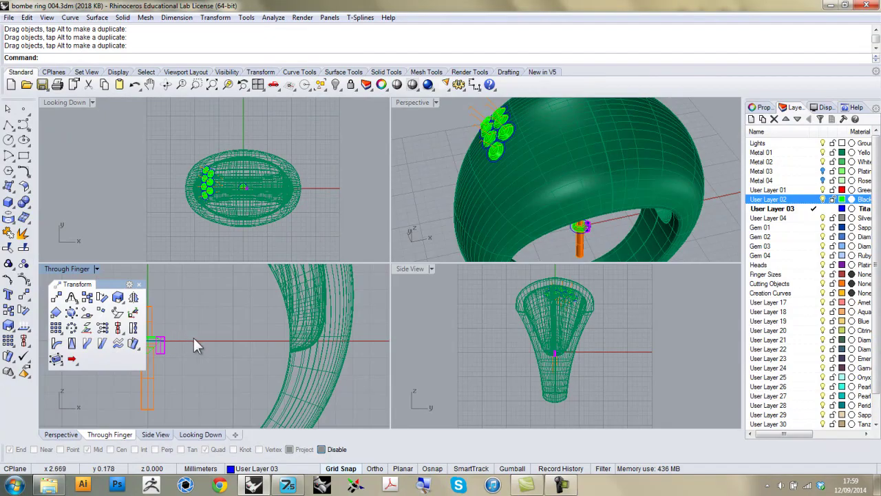
{"action": "left_click_drag", "start_coordinate": [162, 344], "coordinate": [376, 349]}
{"action": "scroll", "coordinate": [314, 189], "scroll_direction": "up", "scroll_amount": 5}
{"action": "right_click_drag", "start_coordinate": [319, 181], "coordinate": [261, 191]}
{"action": "scroll", "coordinate": [551, 190], "scroll_direction": "down", "scroll_amount": 3}
{"action": "scroll", "coordinate": [539, 183], "scroll_direction": "up", "scroll_amount": 8}
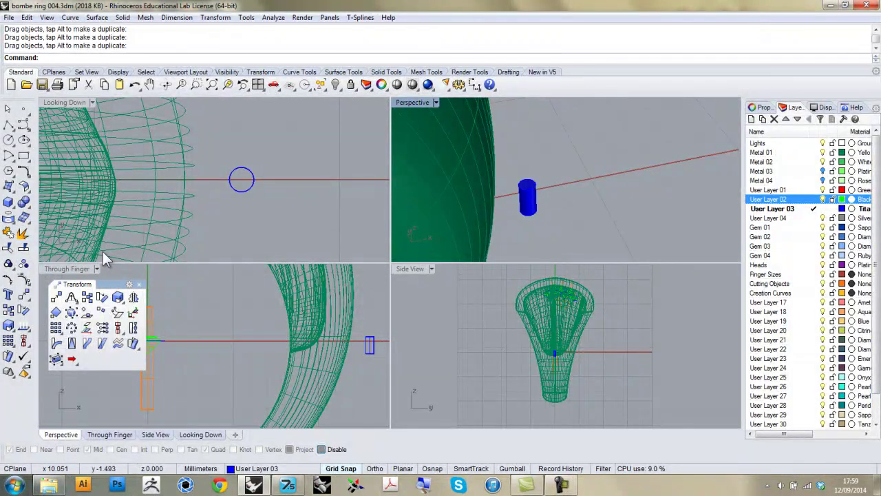
{"action": "left_click", "coordinate": [27, 208]}
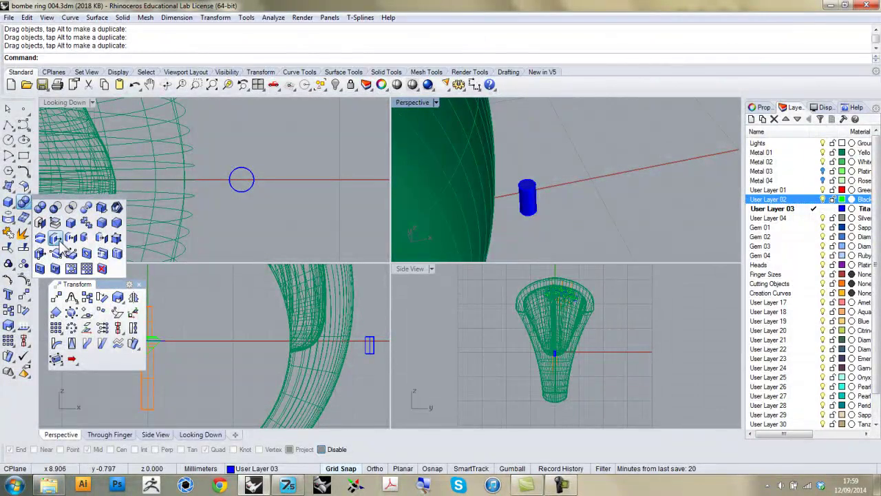
Round the cylinder's top edge with a 0.2 variable radius fillet
{"action": "left_click", "coordinate": [102, 223]}
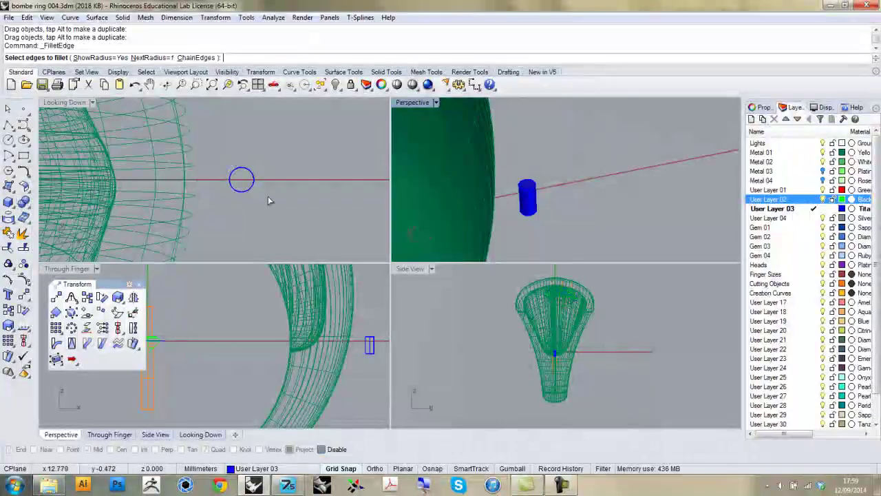
{"action": "scroll", "coordinate": [551, 202], "scroll_direction": "up", "scroll_amount": 5}
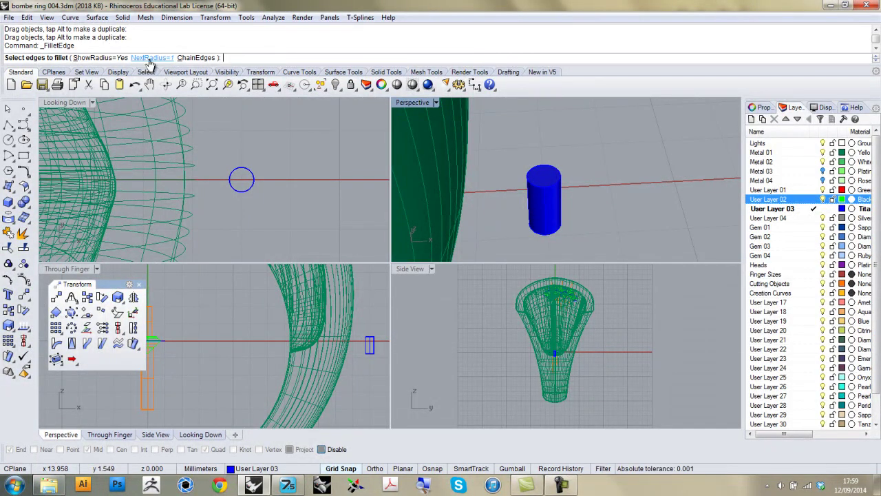
{"action": "left_click", "coordinate": [150, 58]}
{"action": "type", "text": ".2"}
{"action": "key", "text": "Return"}
{"action": "left_click", "coordinate": [548, 166]}
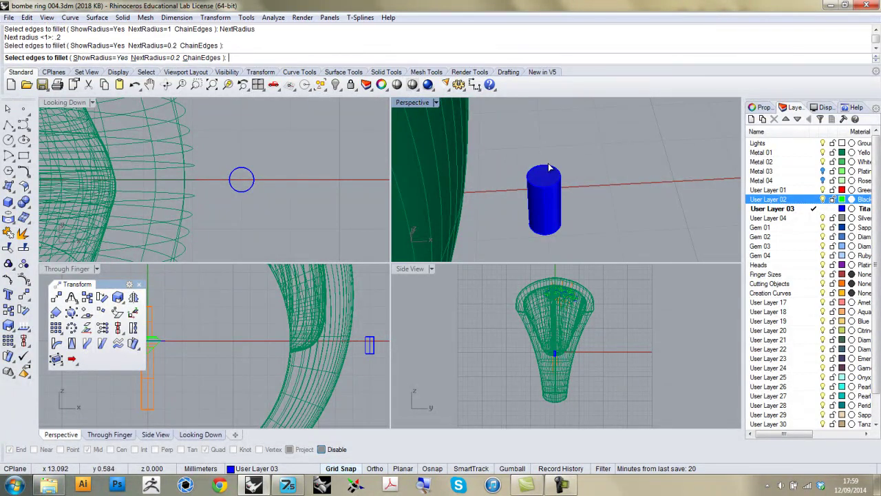
{"action": "key", "text": "Return"}
{"action": "key", "text": "Return"}
{"action": "right_click_drag", "start_coordinate": [587, 177], "coordinate": [484, 169]}
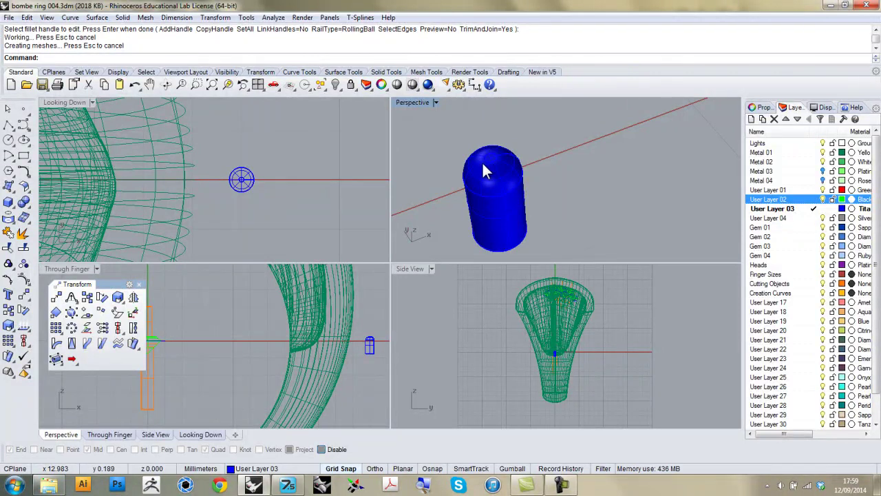
Move the rounded cylinder onto the Heads layer
{"action": "left_click", "coordinate": [478, 177]}
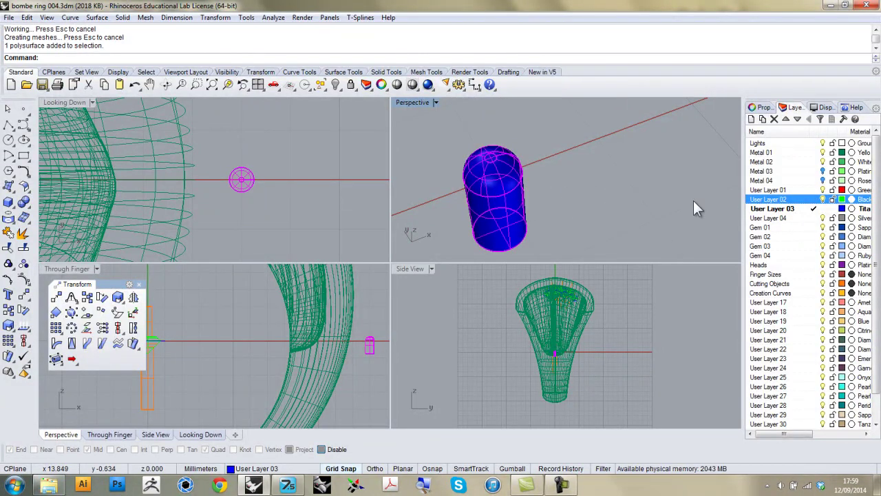
{"action": "right_click", "coordinate": [805, 266]}
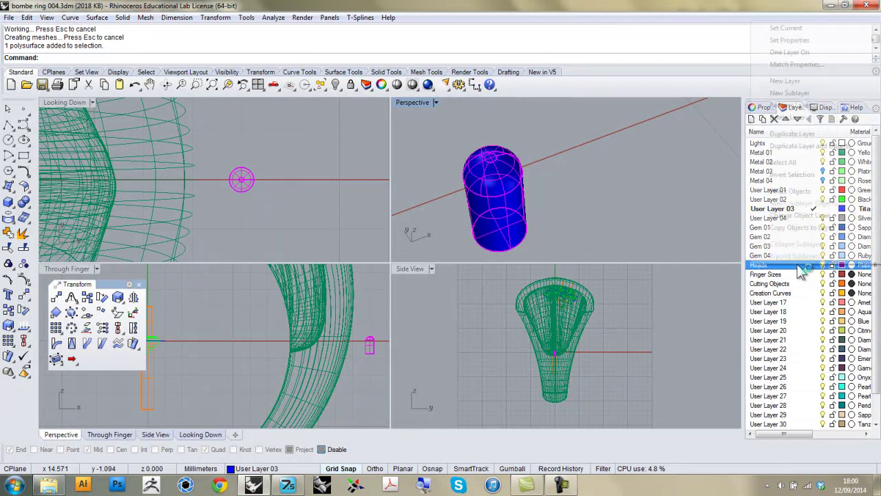
{"action": "left_click", "coordinate": [795, 215]}
{"action": "left_click", "coordinate": [652, 186]}
{"action": "right_click_drag", "start_coordinate": [451, 206], "coordinate": [491, 197]}
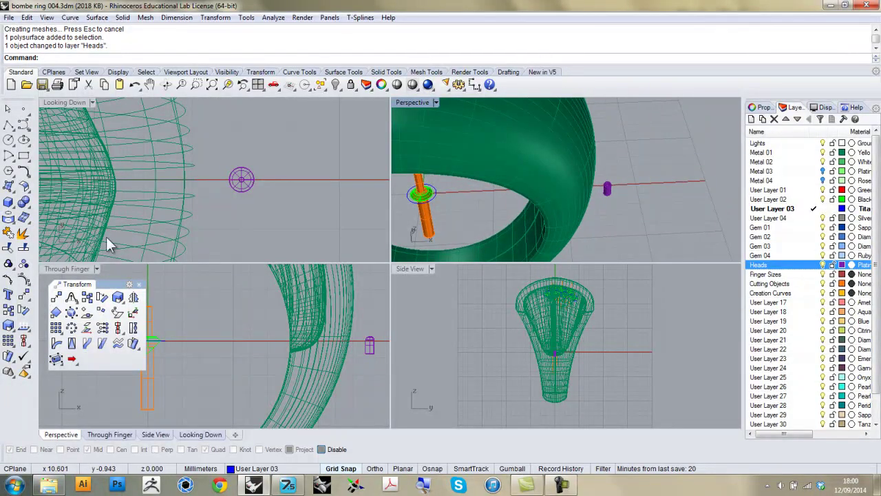
Set up OrientOnSrf for the claw cylinder with centre base point and uniform scale 1.0
{"action": "left_click", "coordinate": [88, 314]}
{"action": "scroll", "coordinate": [213, 194], "scroll_direction": "up", "scroll_amount": 5}
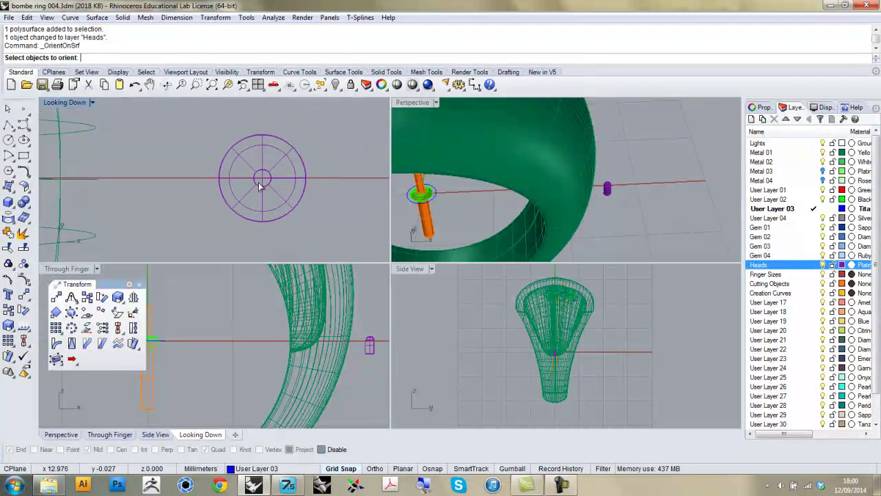
{"action": "left_click", "coordinate": [261, 186]}
{"action": "key", "text": "Return"}
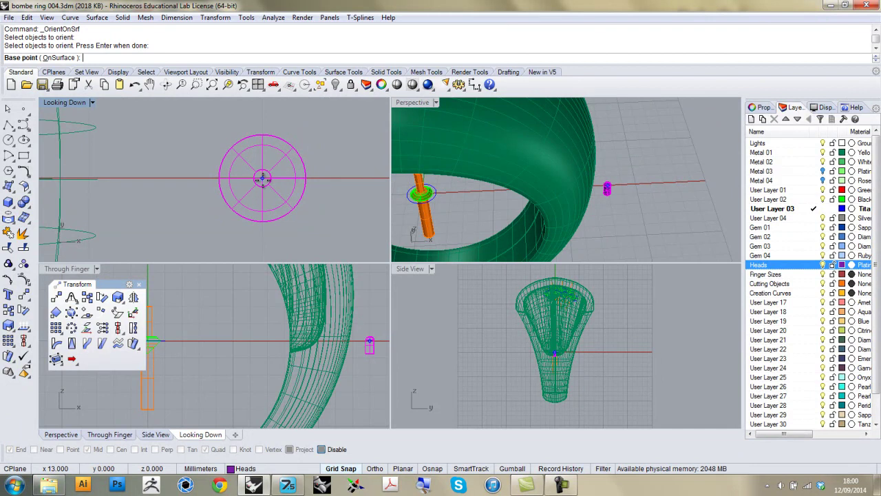
{"action": "left_click", "coordinate": [262, 178]}
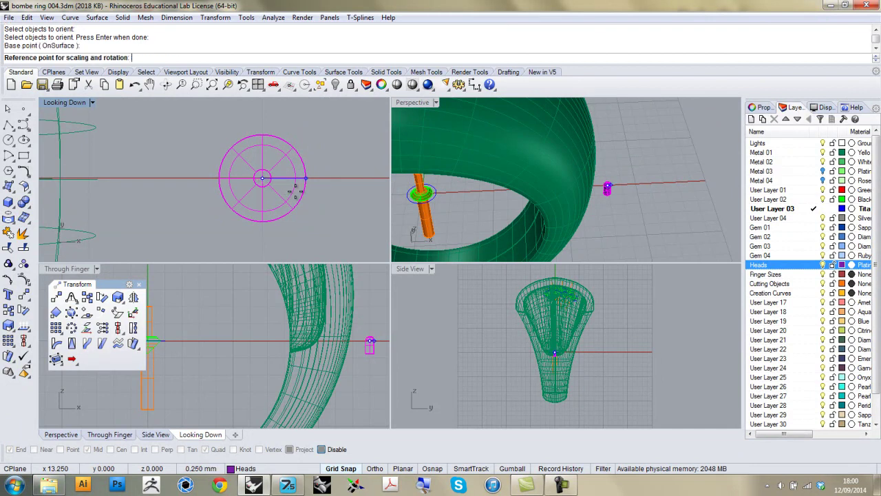
{"action": "left_click", "coordinate": [308, 177]}
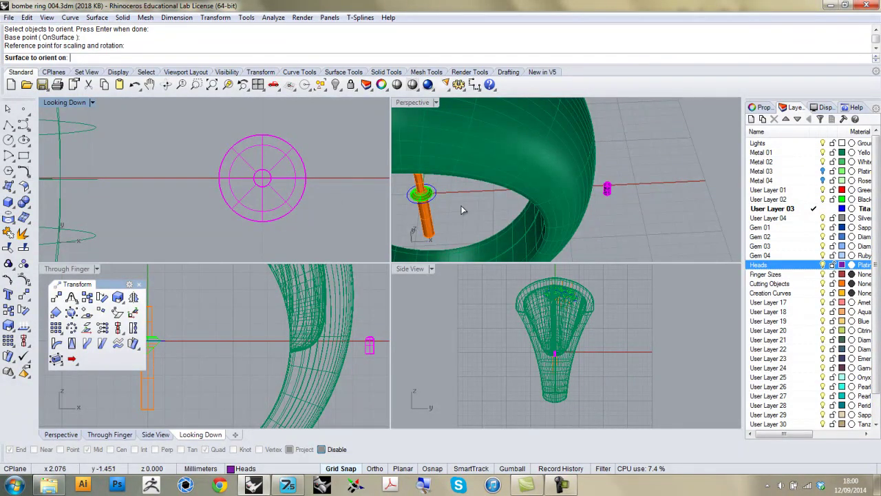
{"action": "scroll", "coordinate": [525, 201], "scroll_direction": "down", "scroll_amount": 5}
{"action": "right_click_drag", "start_coordinate": [525, 200], "coordinate": [548, 157]}
{"action": "scroll", "coordinate": [548, 157], "scroll_direction": "up", "scroll_amount": 5}
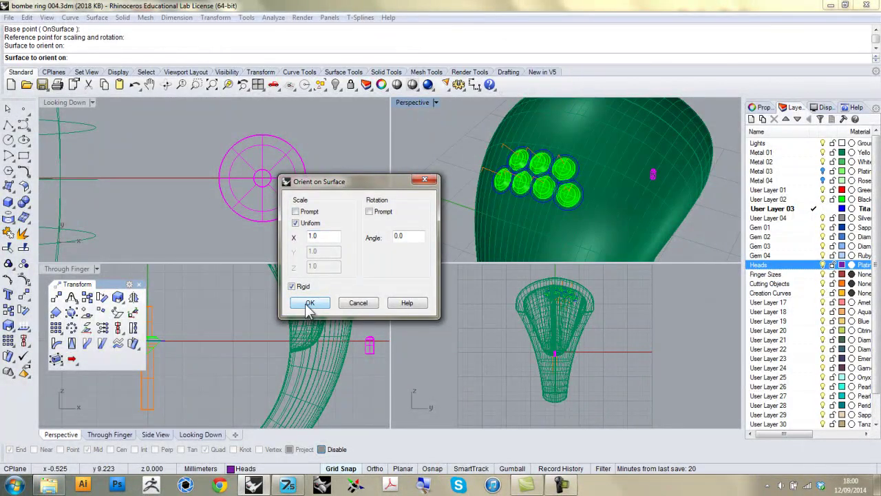
{"action": "left_click", "coordinate": [309, 303]}
Place seven purple claw copies in the gaps between the pavé stones
{"action": "scroll", "coordinate": [562, 195], "scroll_direction": "up", "scroll_amount": 4}
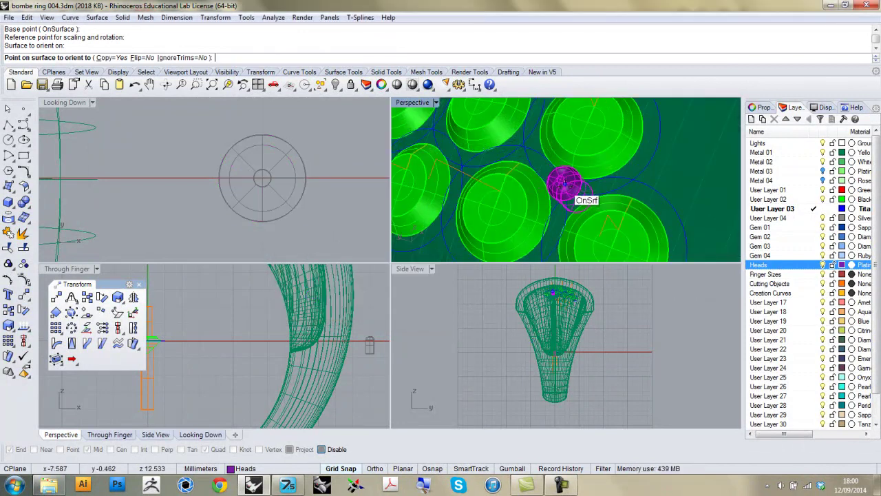
{"action": "left_click", "coordinate": [566, 193]}
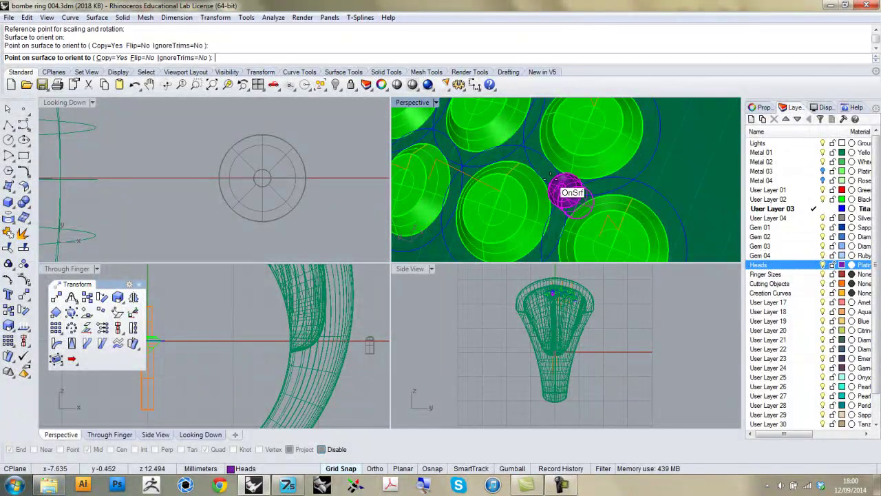
{"action": "left_click", "coordinate": [522, 145]}
{"action": "right_click_drag", "start_coordinate": [468, 159], "coordinate": [493, 166]}
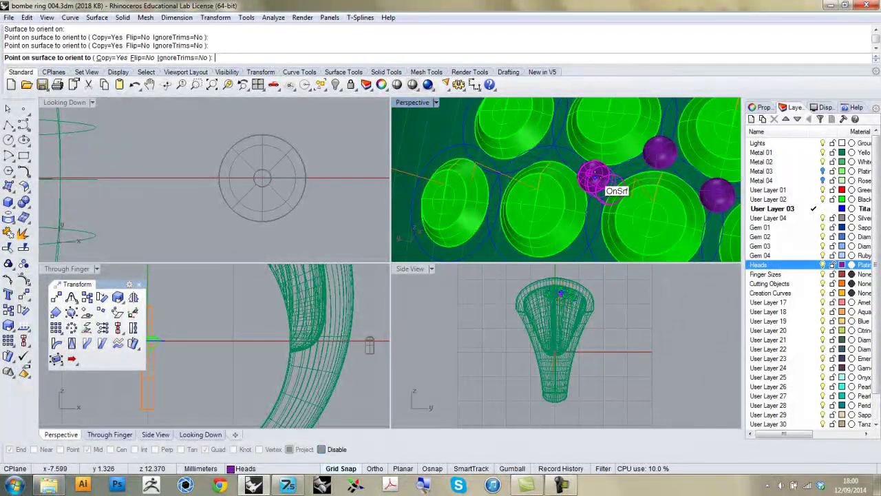
{"action": "left_click", "coordinate": [595, 179]}
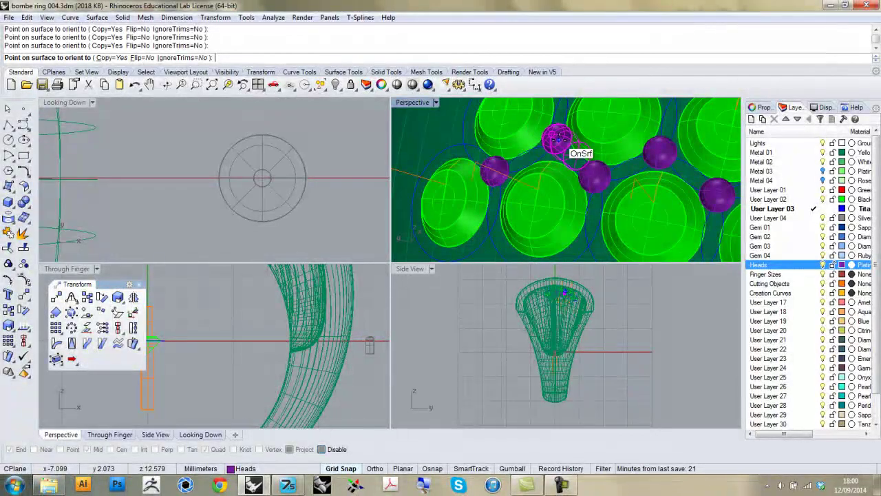
{"action": "scroll", "coordinate": [561, 166], "scroll_direction": "down", "scroll_amount": 4}
{"action": "scroll", "coordinate": [577, 138], "scroll_direction": "up", "scroll_amount": 2}
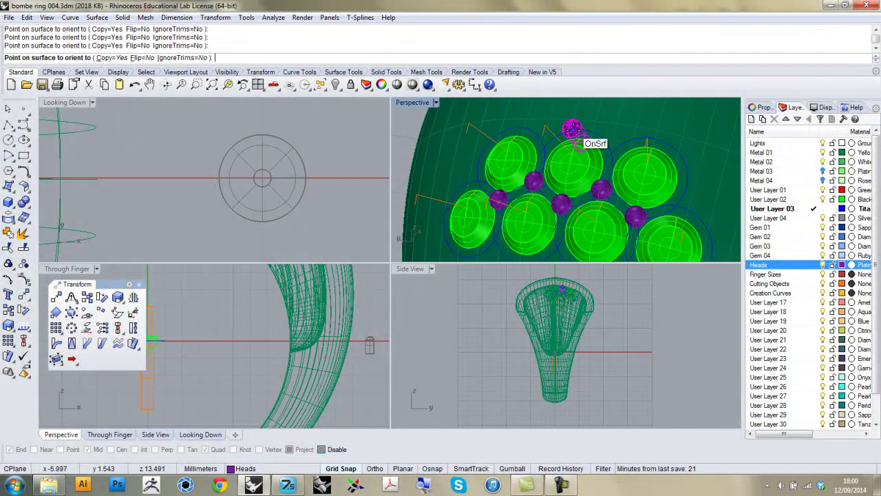
{"action": "left_click", "coordinate": [578, 135]}
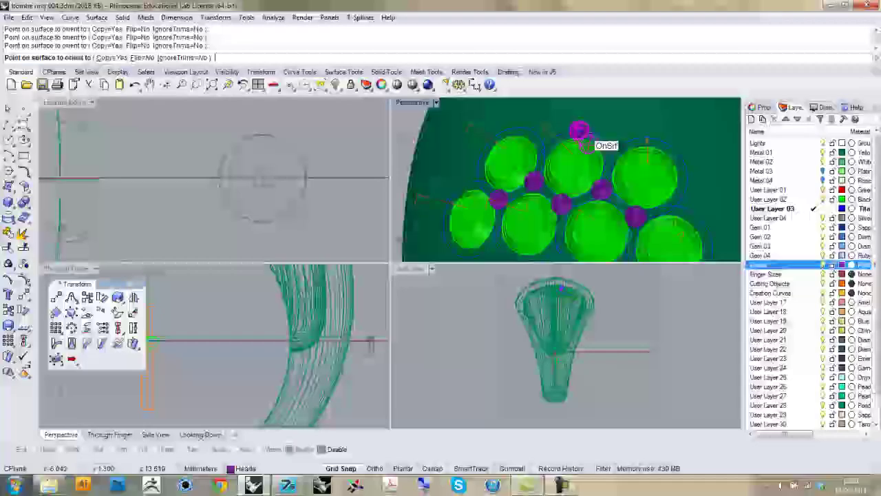
{"action": "left_click", "coordinate": [652, 141]}
{"action": "right_click_drag", "start_coordinate": [652, 141], "coordinate": [679, 197], "text": "shift"}
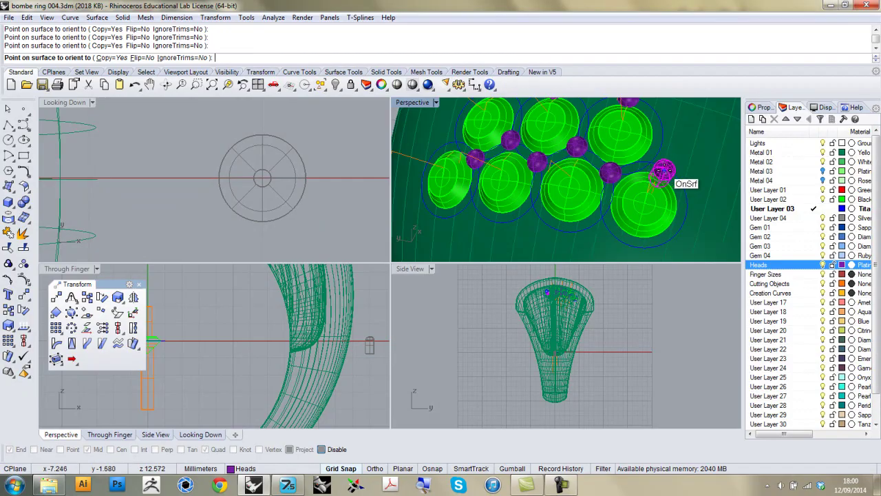
{"action": "left_click", "coordinate": [659, 173]}
{"action": "left_click", "coordinate": [635, 238]}
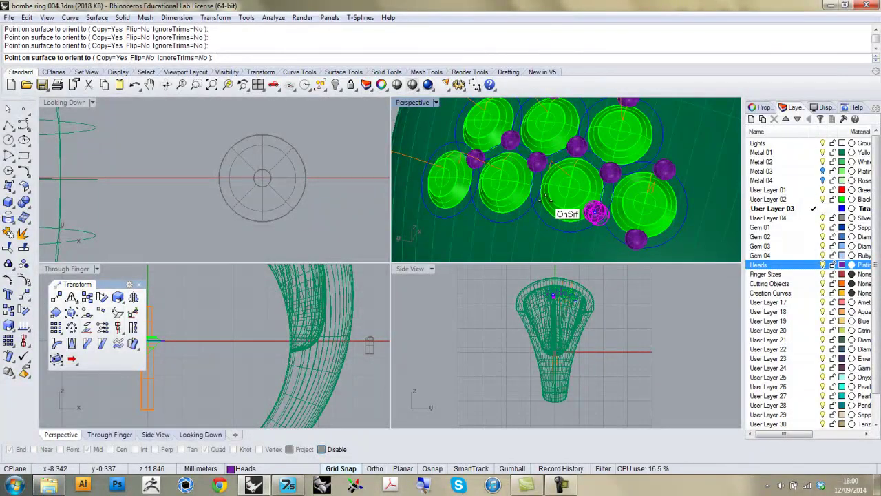
{"action": "key", "text": "Return"}
Set up Orient on Surface for the claw head onto the ring with Scale Prompt on
{"action": "key", "text": "Escape"}
{"action": "scroll", "coordinate": [586, 198], "scroll_direction": "down", "scroll_amount": 8}
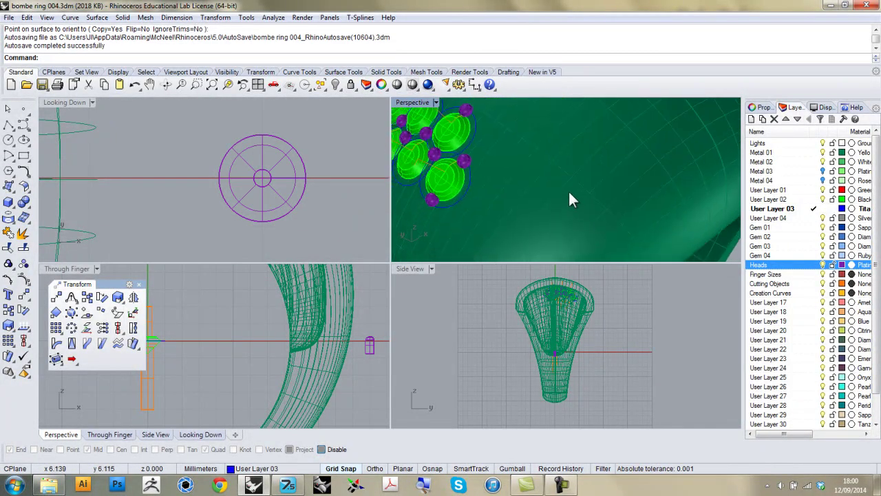
{"action": "right_click_drag", "start_coordinate": [557, 190], "coordinate": [505, 181]}
{"action": "scroll", "coordinate": [601, 227], "scroll_direction": "up", "scroll_amount": 5}
{"action": "left_click", "coordinate": [308, 175]}
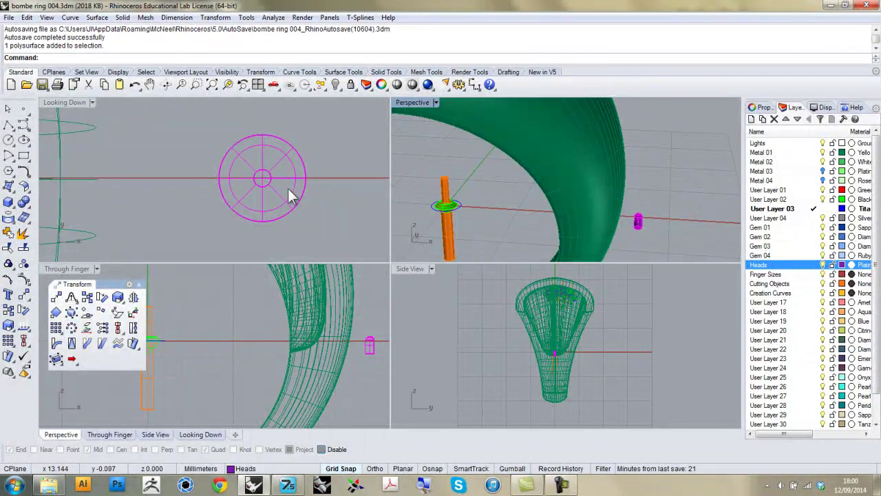
{"action": "left_click", "coordinate": [88, 314]}
{"action": "left_click", "coordinate": [263, 179]}
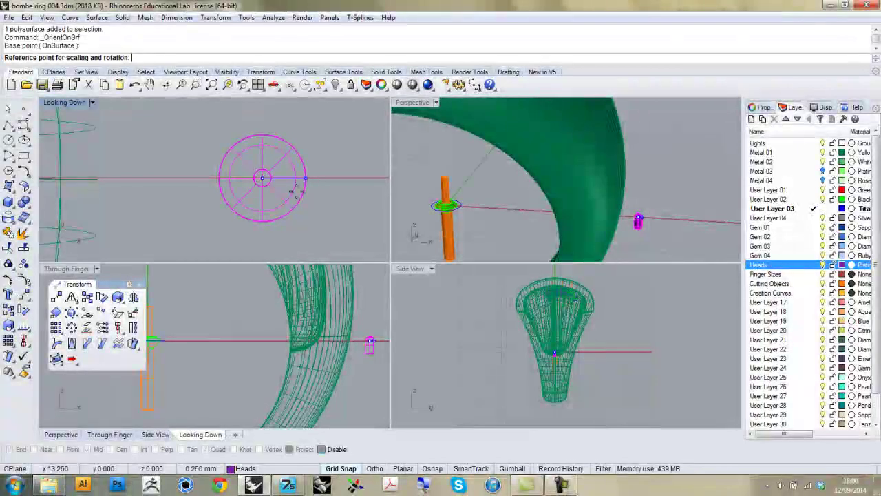
{"action": "left_click", "coordinate": [305, 178]}
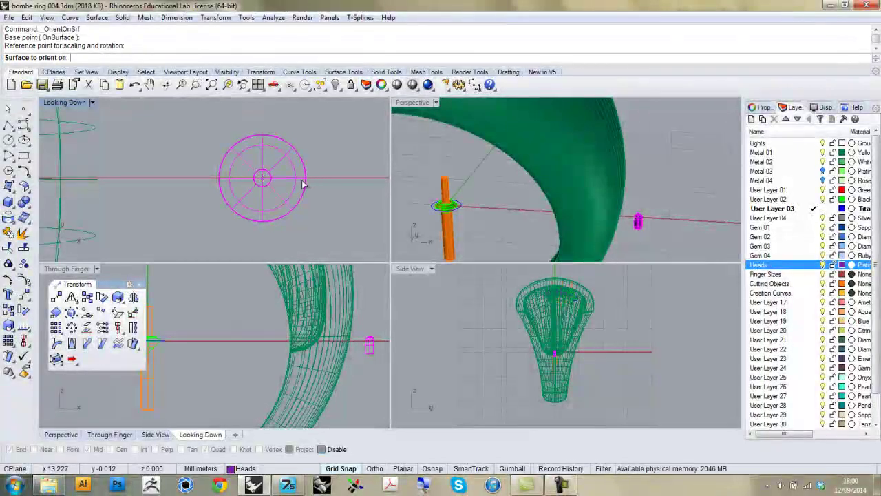
{"action": "left_click", "coordinate": [562, 185]}
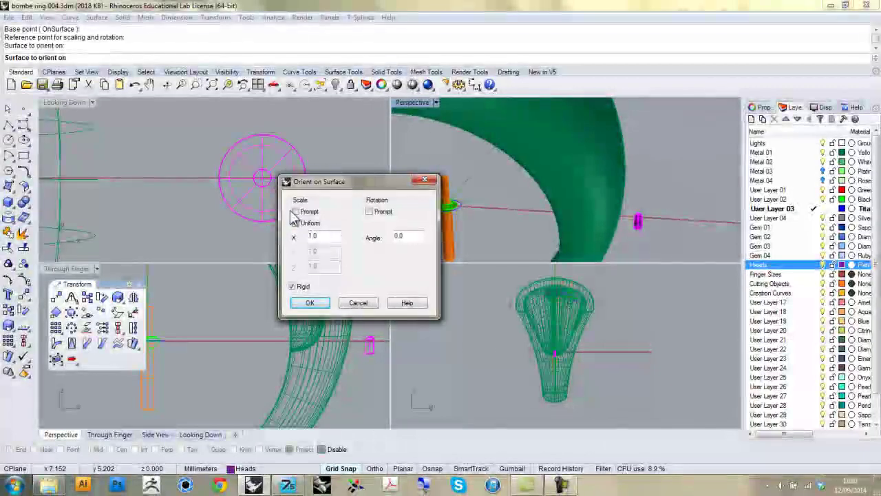
{"action": "left_click", "coordinate": [295, 212]}
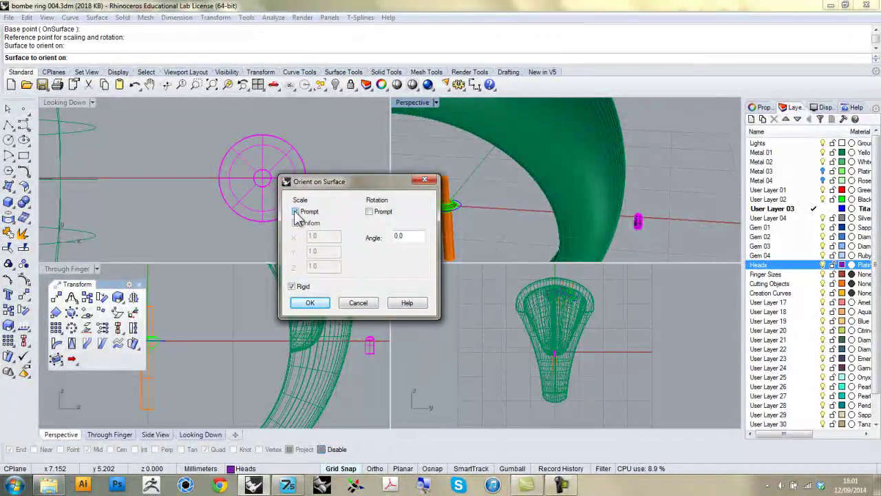
{"action": "left_click", "coordinate": [309, 304]}
{"action": "scroll", "coordinate": [571, 199], "scroll_direction": "up", "scroll_amount": 2}
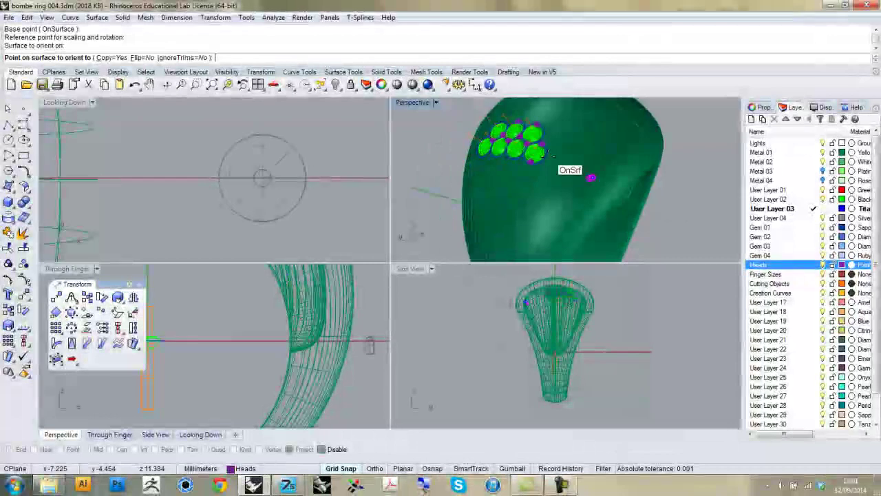
{"action": "scroll", "coordinate": [514, 174], "scroll_direction": "up", "scroll_amount": 3}
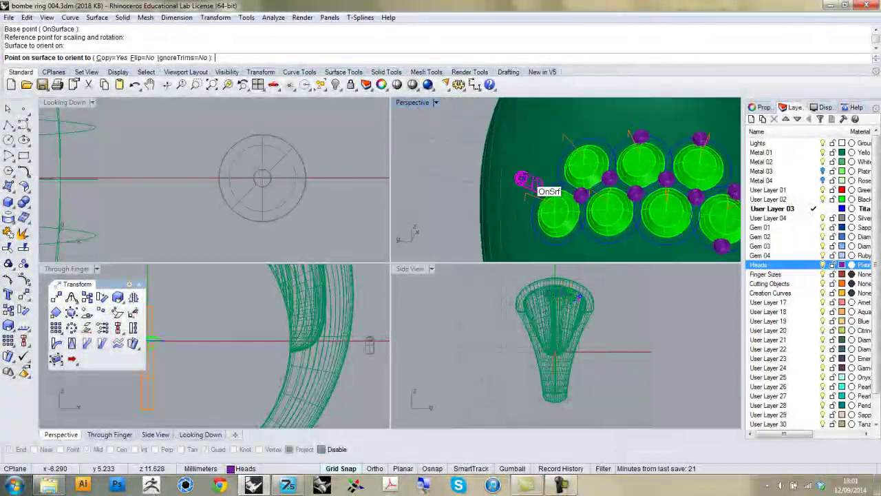
{"action": "scroll", "coordinate": [570, 184], "scroll_direction": "up", "scroll_amount": 5}
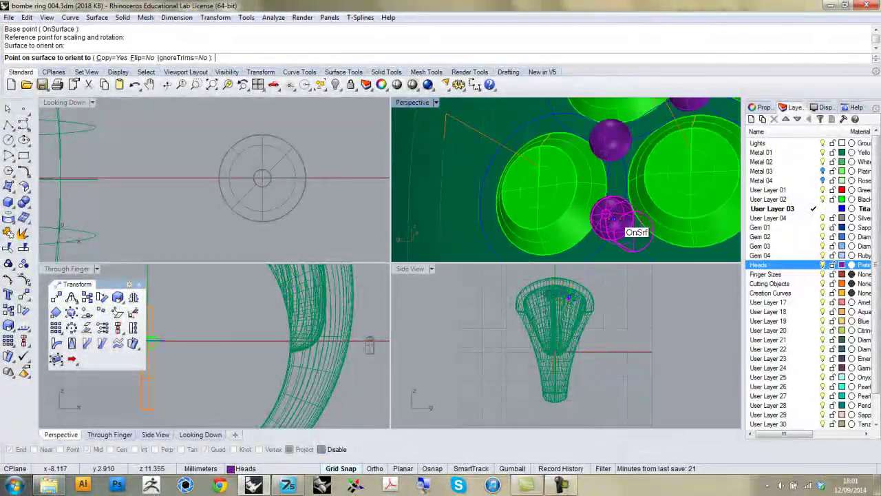
Place three claws between stones at default, 1.153 and 1.117 scale
{"action": "left_click", "coordinate": [613, 217]}
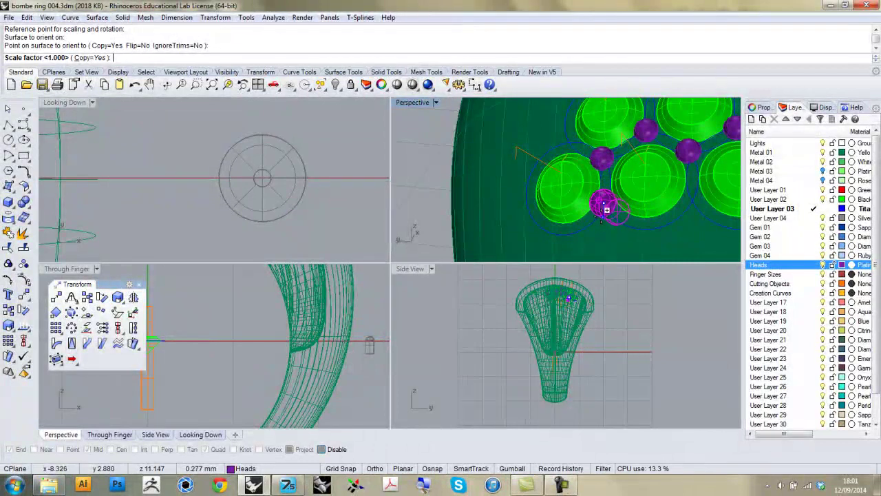
{"action": "key", "text": "Return"}
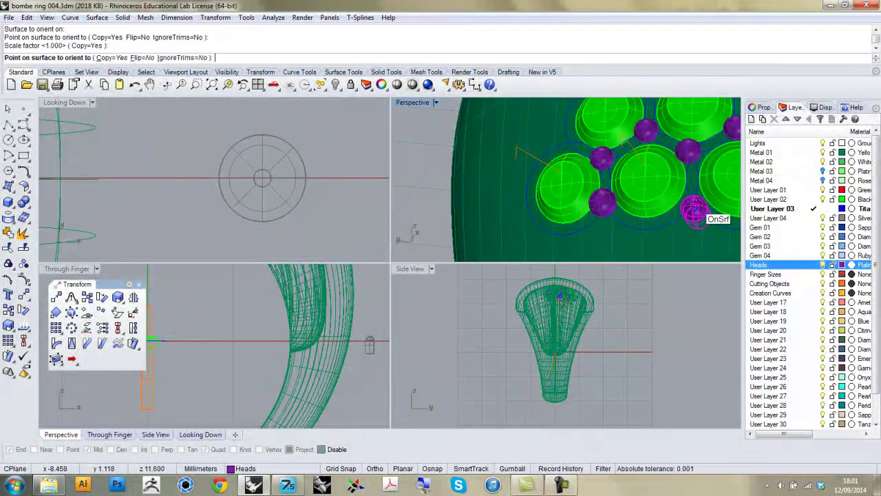
{"action": "left_click", "coordinate": [692, 199]}
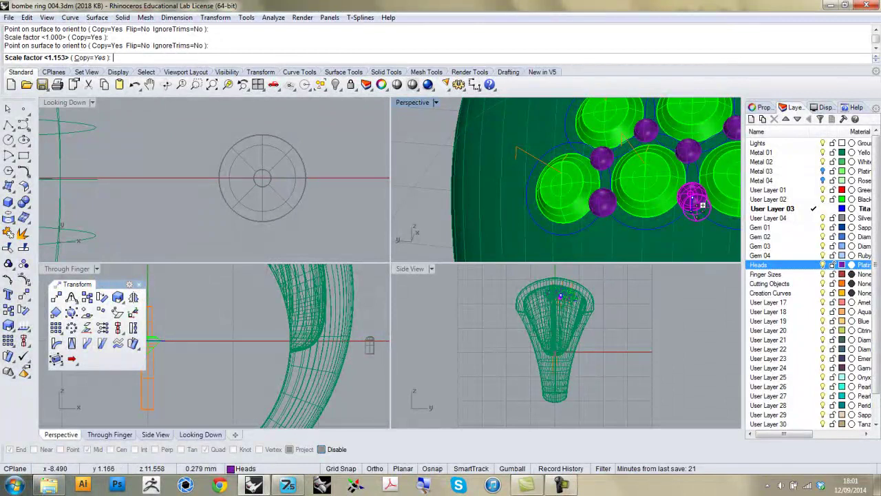
{"action": "key", "text": "Return"}
{"action": "scroll", "coordinate": [679, 221], "scroll_direction": "down", "scroll_amount": 4}
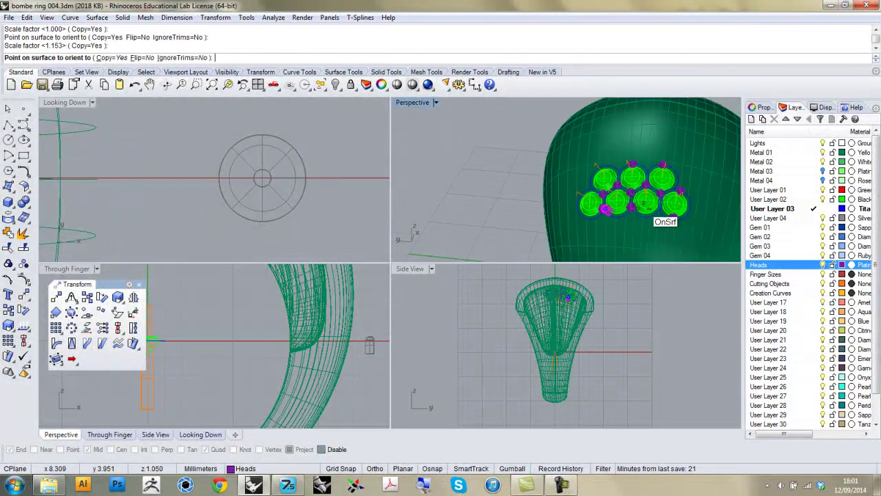
{"action": "scroll", "coordinate": [671, 220], "scroll_direction": "up", "scroll_amount": 5}
{"action": "left_click", "coordinate": [661, 205]}
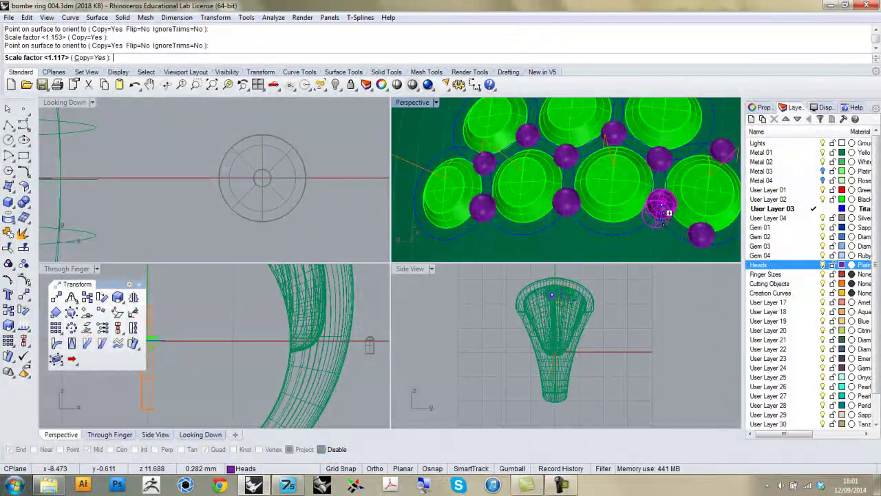
{"action": "key", "text": "Return"}
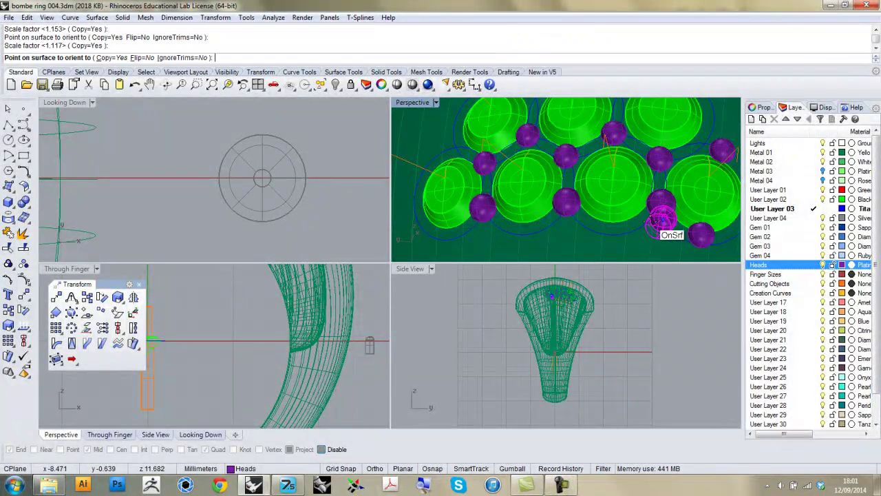
Place two more claws, top row and lower-left, at scales 1.128 and 1.043
{"action": "scroll", "coordinate": [586, 207], "scroll_direction": "down", "scroll_amount": 3}
{"action": "scroll", "coordinate": [525, 158], "scroll_direction": "up", "scroll_amount": 2}
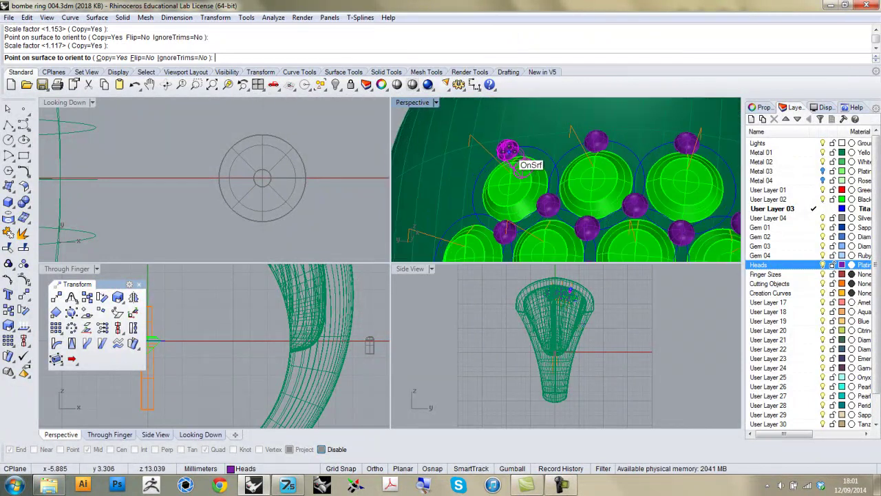
{"action": "left_click", "coordinate": [513, 150]}
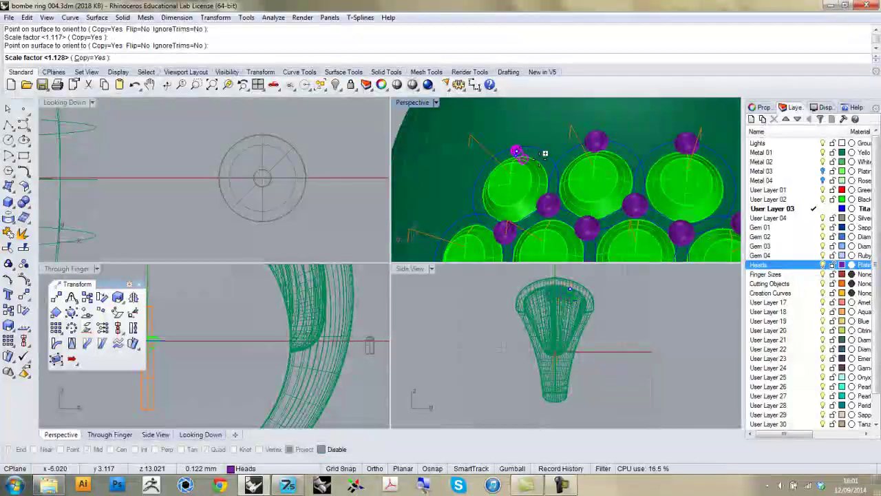
{"action": "key", "text": "Return"}
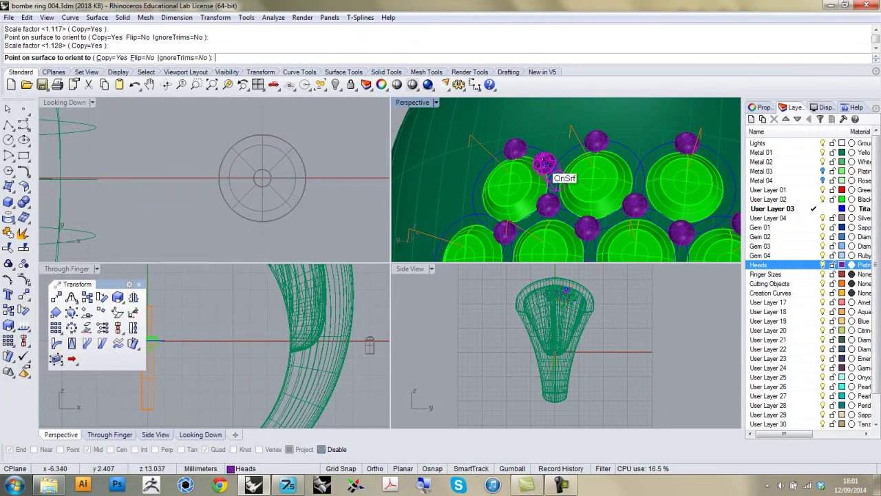
{"action": "scroll", "coordinate": [530, 190], "scroll_direction": "down", "scroll_amount": 3}
{"action": "scroll", "coordinate": [487, 195], "scroll_direction": "up", "scroll_amount": 2}
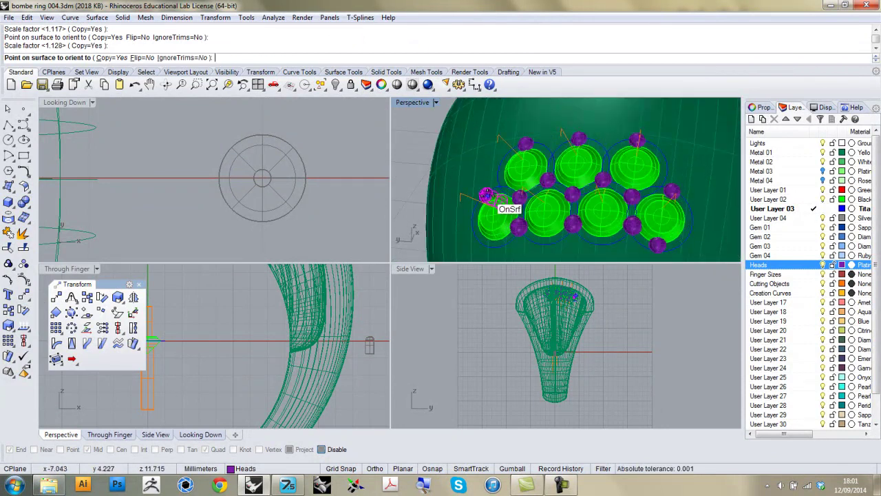
{"action": "left_click", "coordinate": [477, 235]}
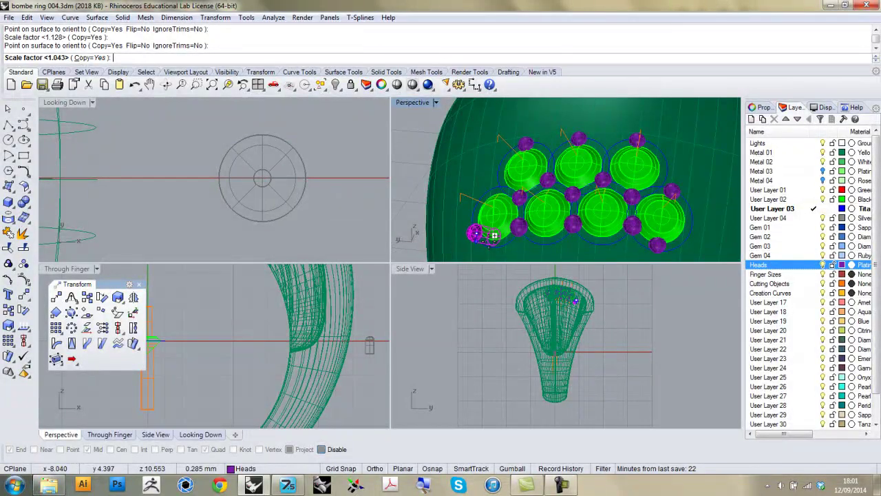
{"action": "key", "text": "Return"}
{"action": "key", "text": "Return"}
{"action": "scroll", "coordinate": [509, 207], "scroll_direction": "down", "scroll_amount": 4}
{"action": "right_click_drag", "start_coordinate": [581, 186], "coordinate": [537, 185]}
{"action": "scroll", "coordinate": [535, 217], "scroll_direction": "down", "scroll_amount": 3}
{"action": "scroll", "coordinate": [535, 185], "scroll_direction": "up", "scroll_amount": 6}
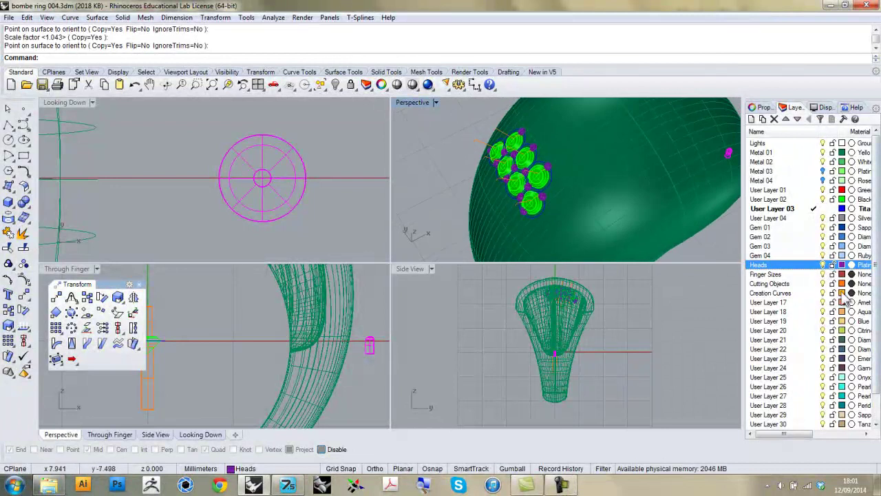
Hide User Layer 02 and the Heads layer, leaving only the blue seat circles
{"action": "left_click", "coordinate": [825, 199]}
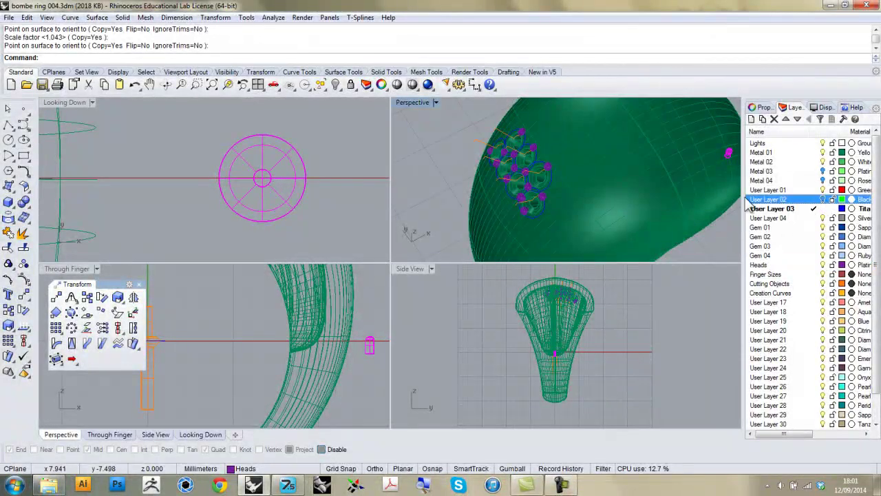
{"action": "right_click_drag", "start_coordinate": [510, 169], "coordinate": [559, 191]}
{"action": "left_click", "coordinate": [826, 265]}
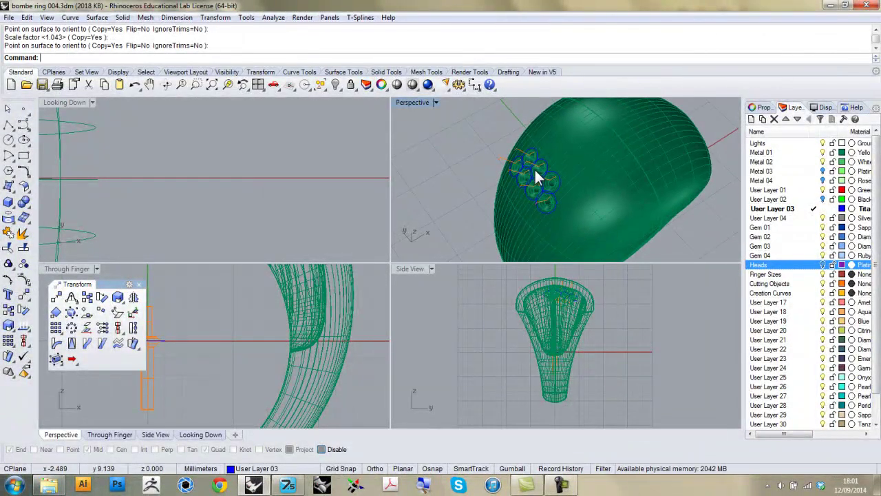